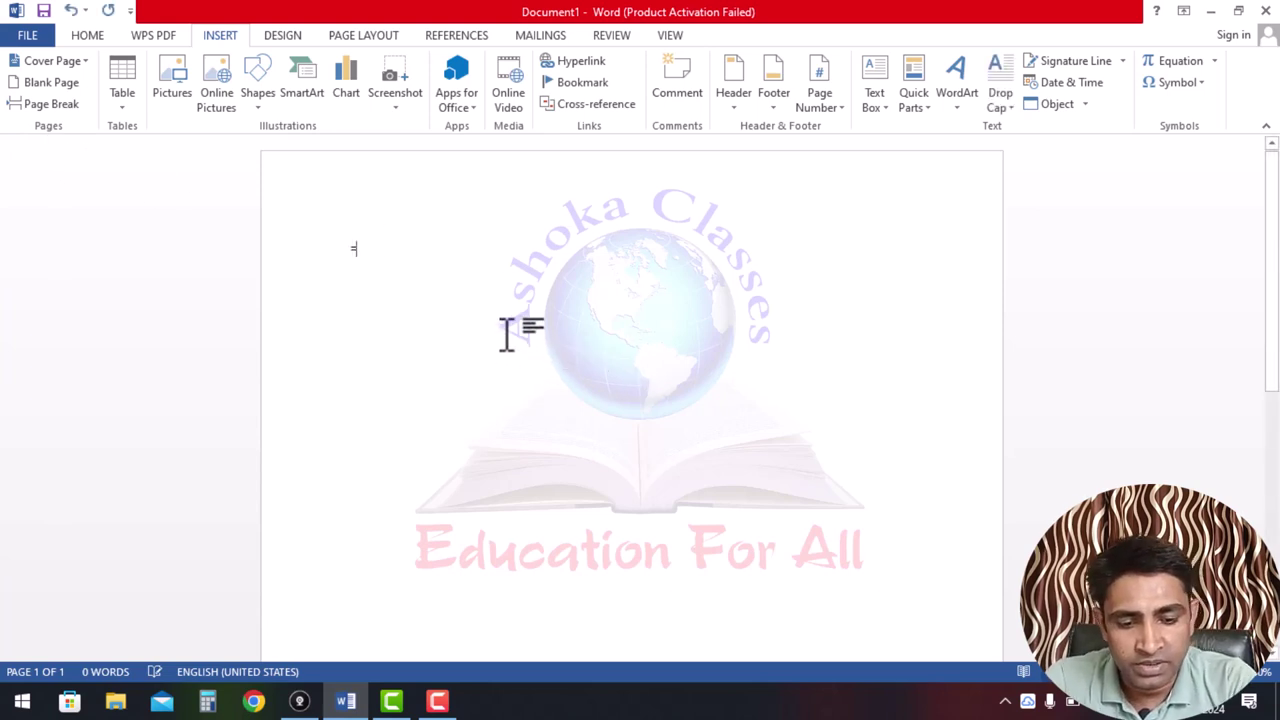
- Generate five paragraphs of sample text with =rand(), correcting the mistyped characters first
text(rand\\)
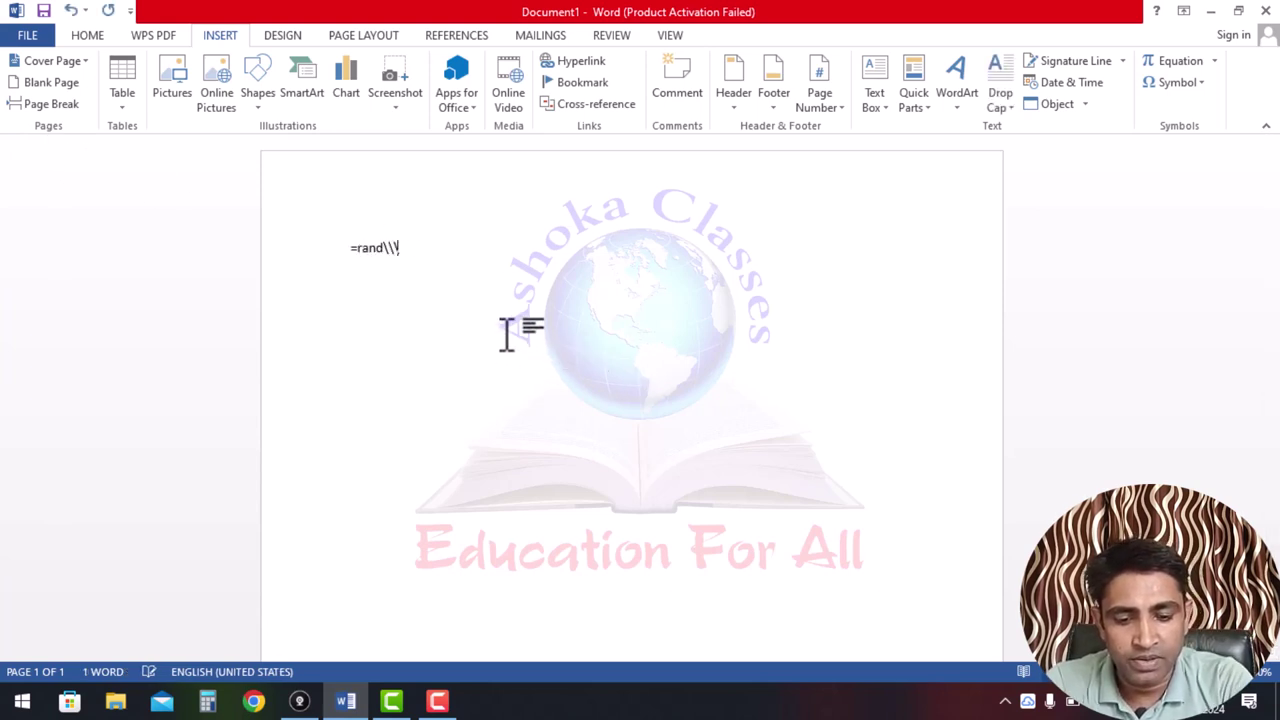
text(\\\\90)
key(BackSpace)
key(BackSpace)
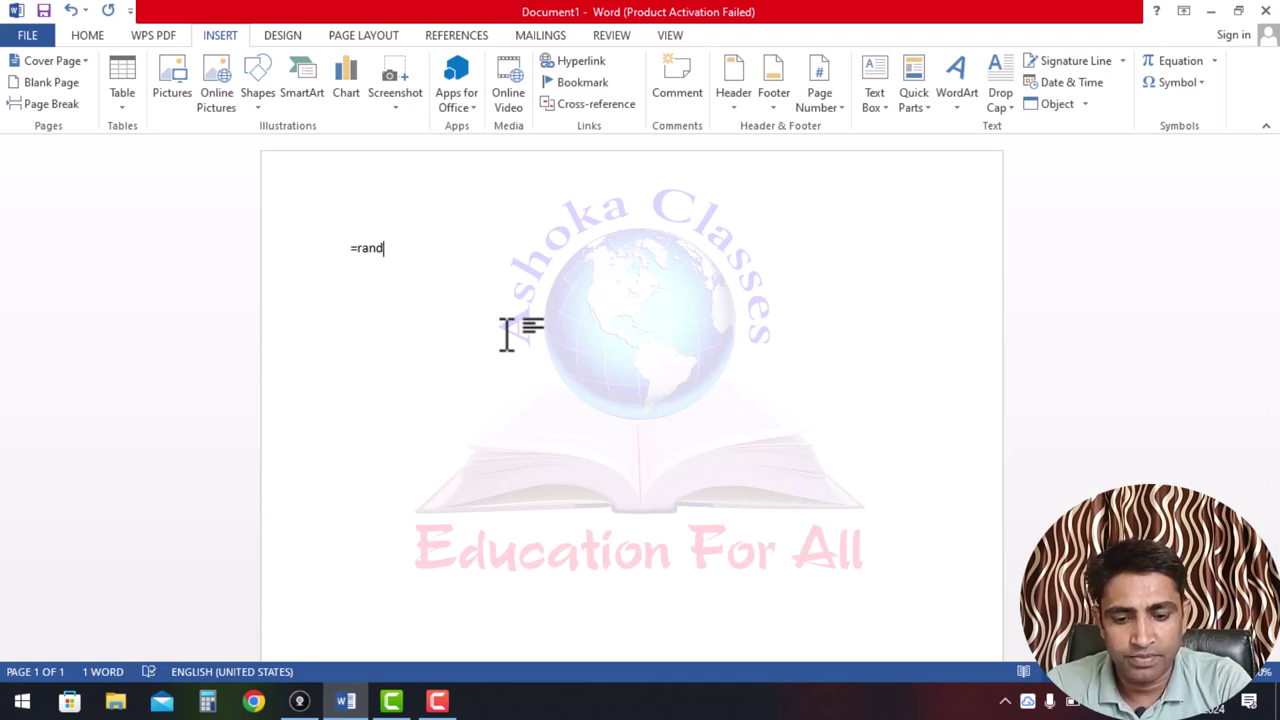
text(())
key(Return)
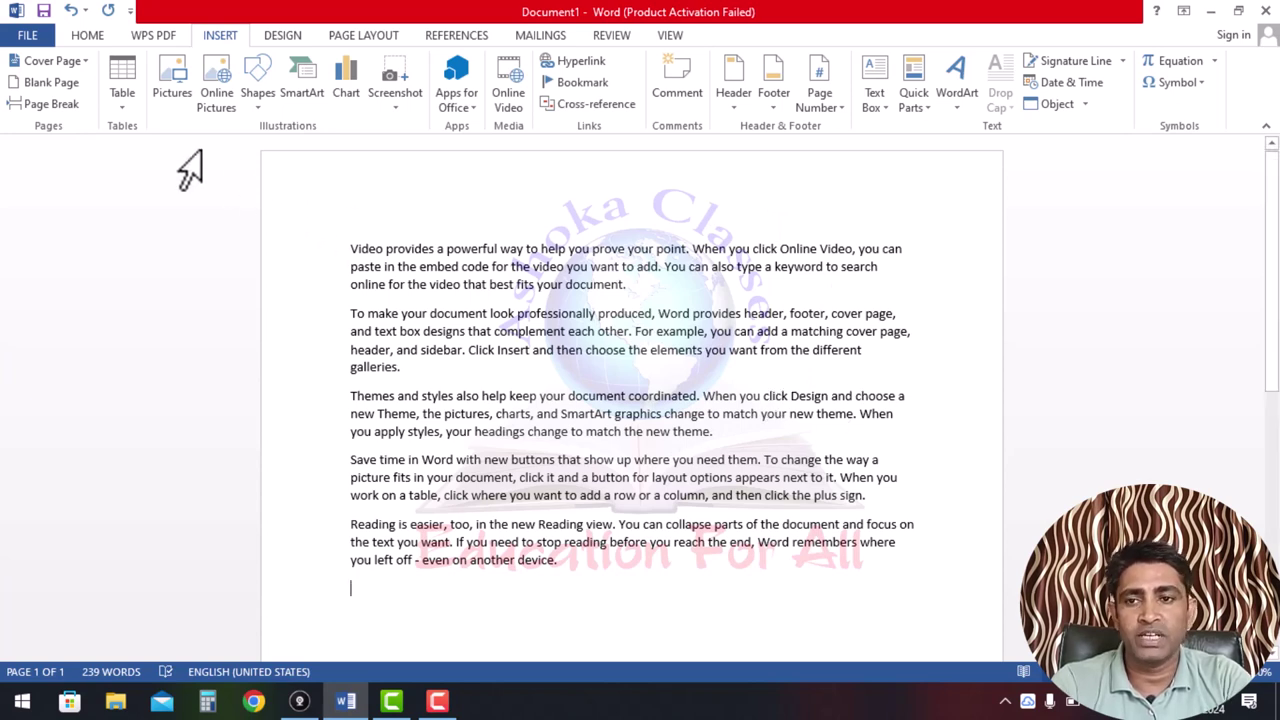
- Insert the Integral cover page at the front of the document
click(45, 60)
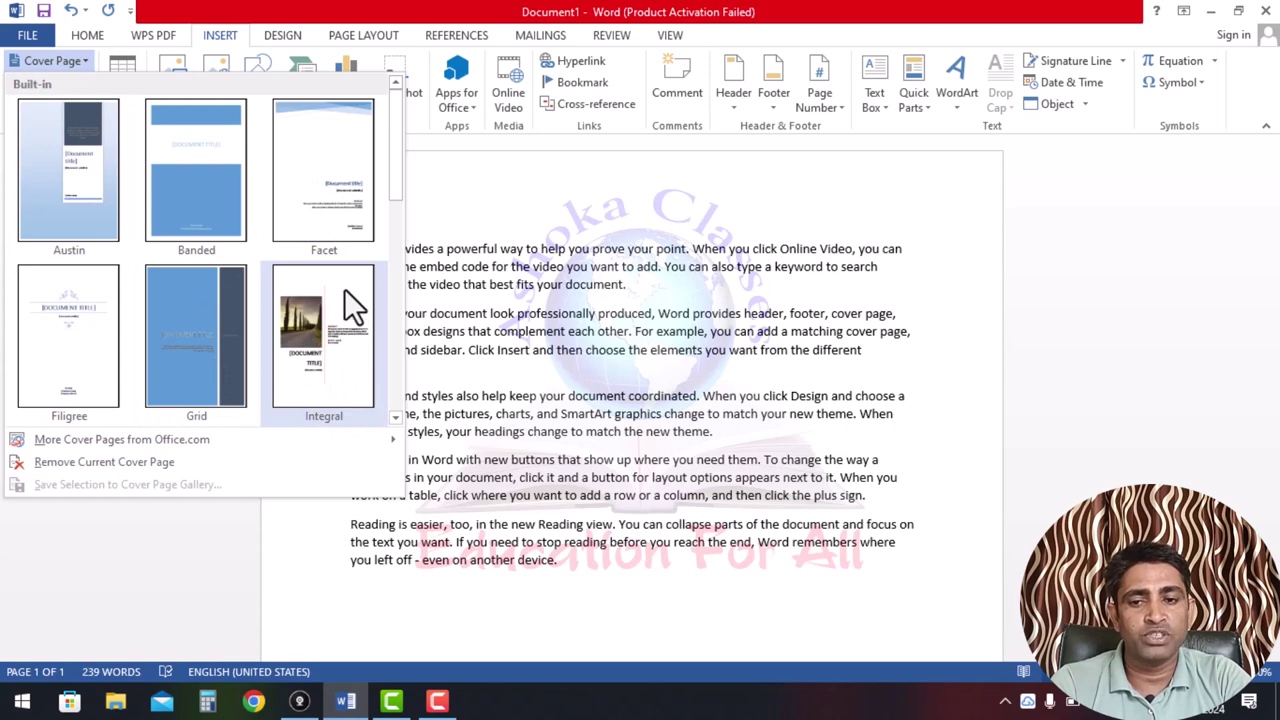
click(343, 337)
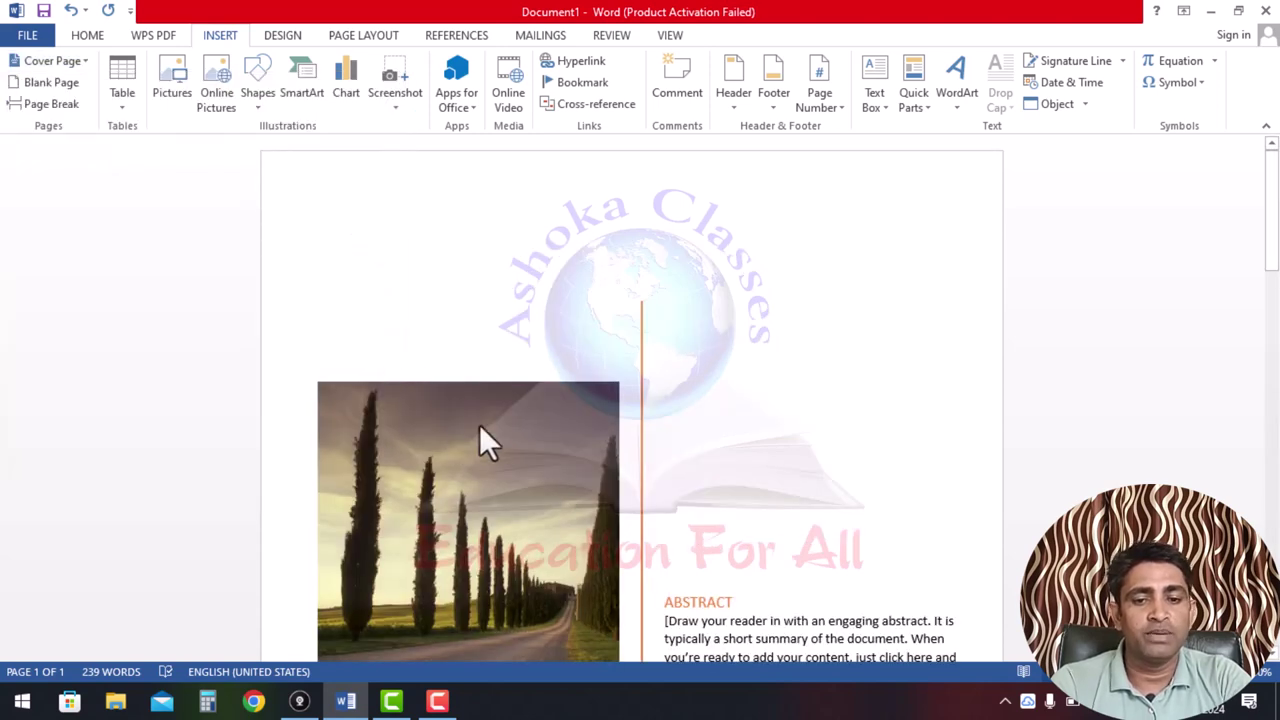
scroll(474, 440, down, 3)
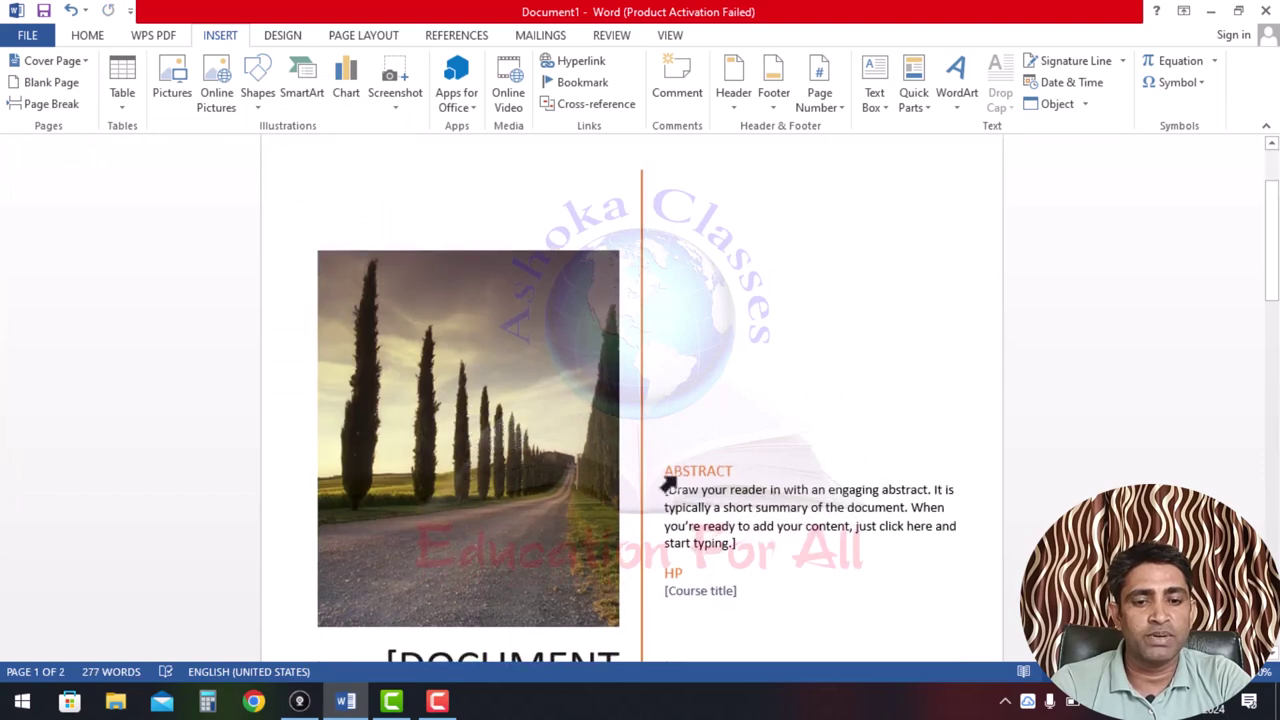
scroll(797, 409, down, 3)
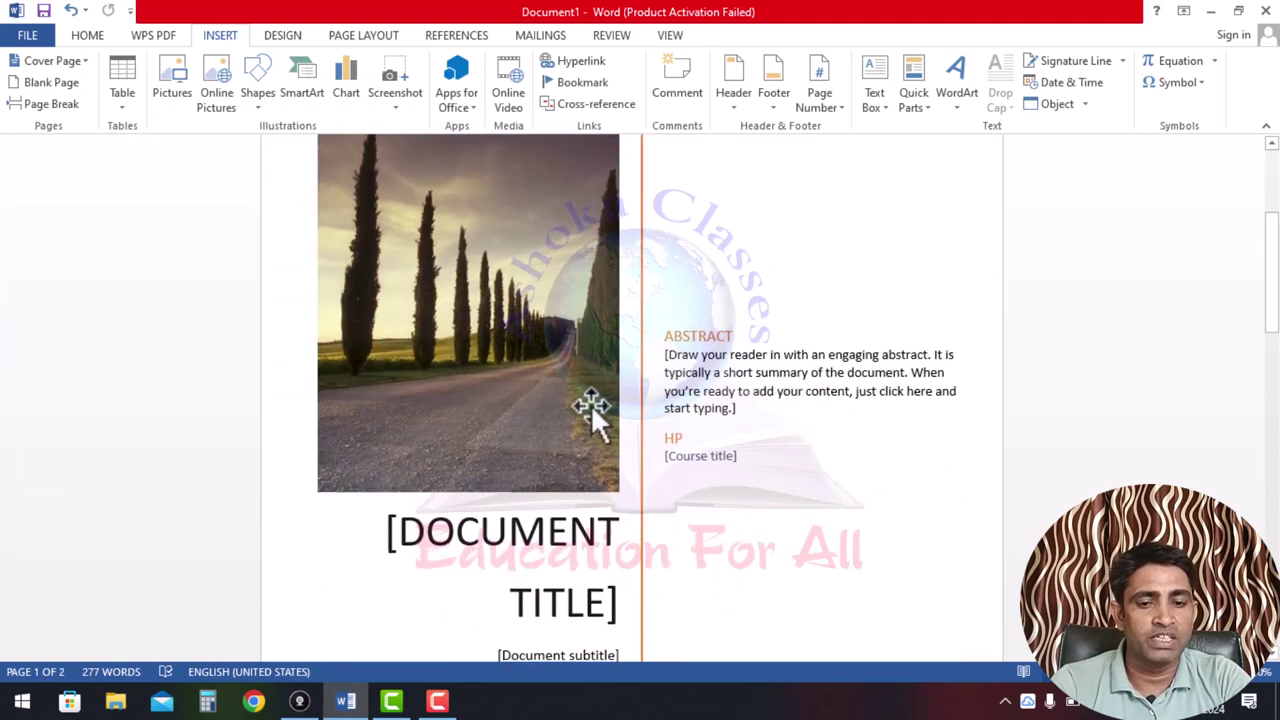
scroll(590, 405, down, 5)
scroll(590, 405, up, 5)
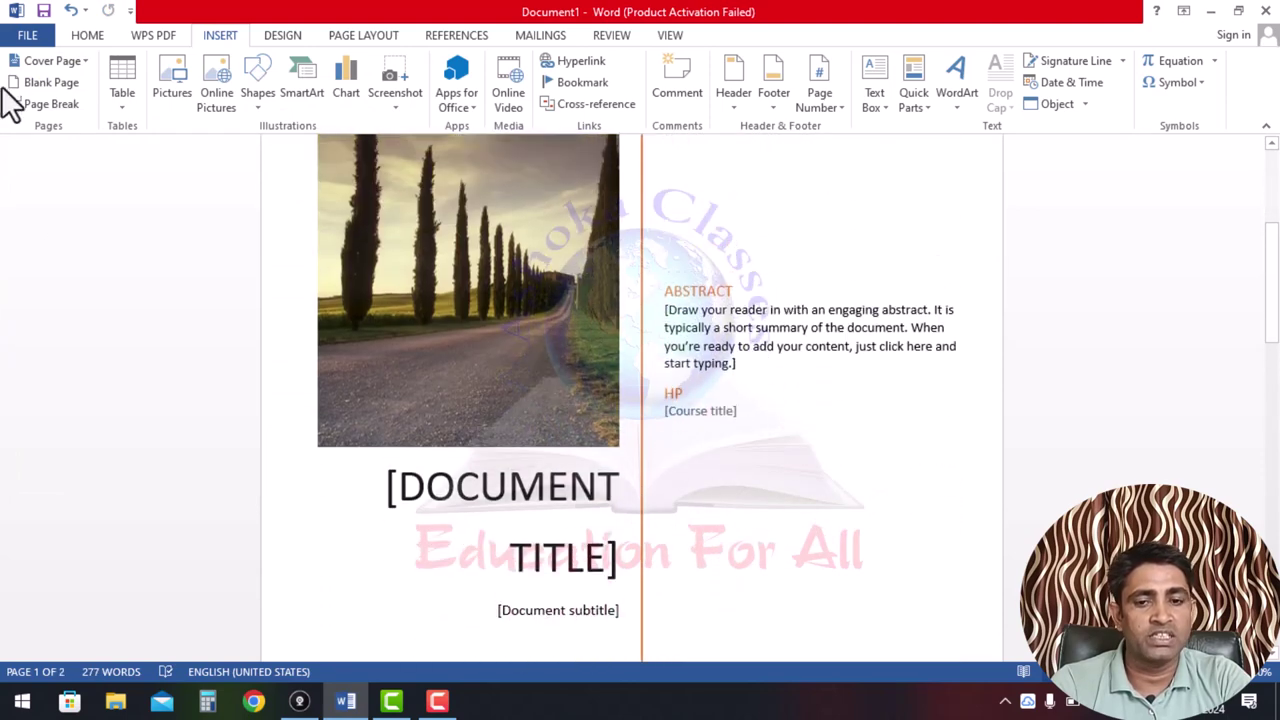
- Replace the Integral cover with the Banded cover page design
click(53, 59)
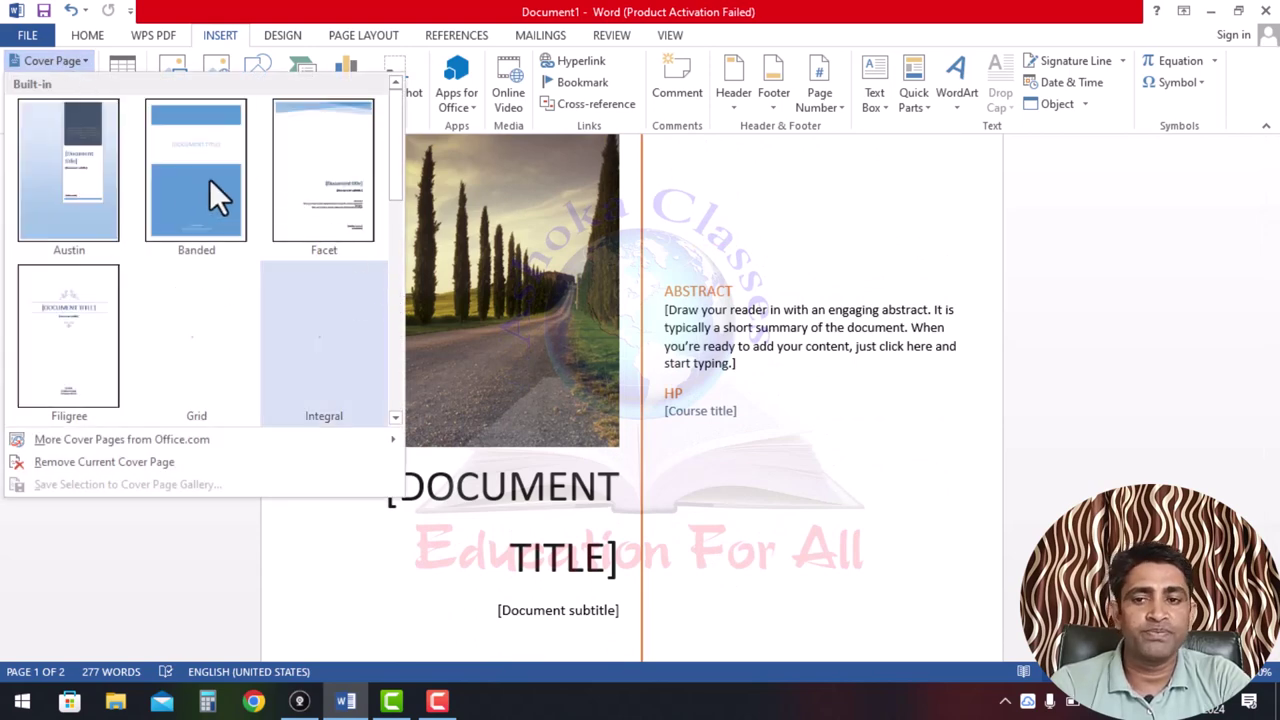
click(210, 180)
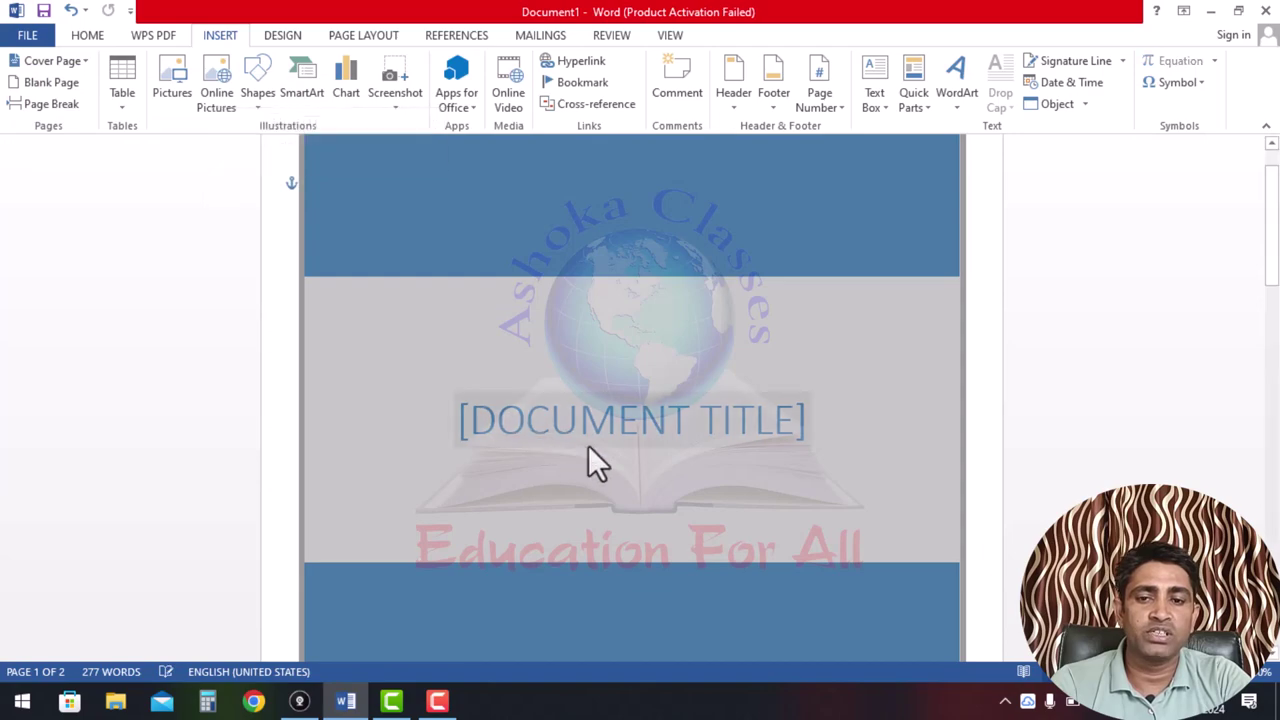
scroll(588, 445, down, 3)
scroll(588, 445, down, 4)
scroll(588, 445, down, 5)
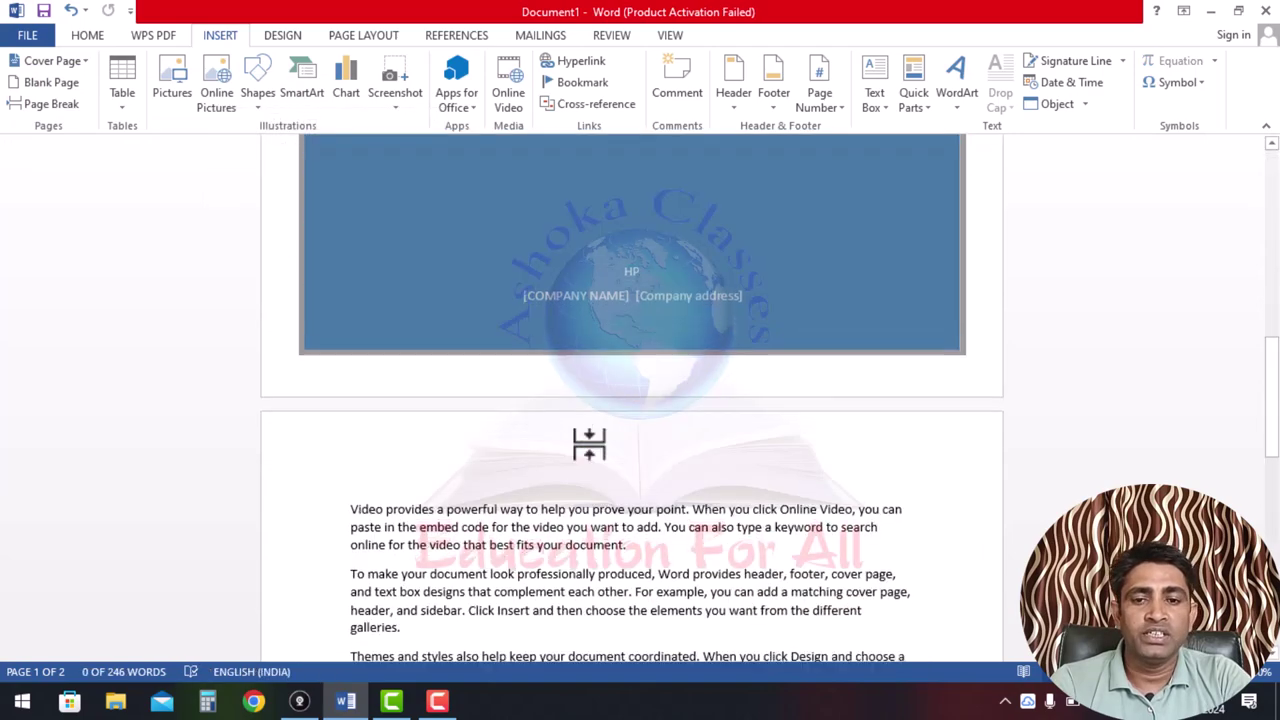
scroll(589, 444, down, 3)
scroll(589, 443, up, 6)
scroll(589, 443, up, 4)
scroll(589, 443, up, 2)
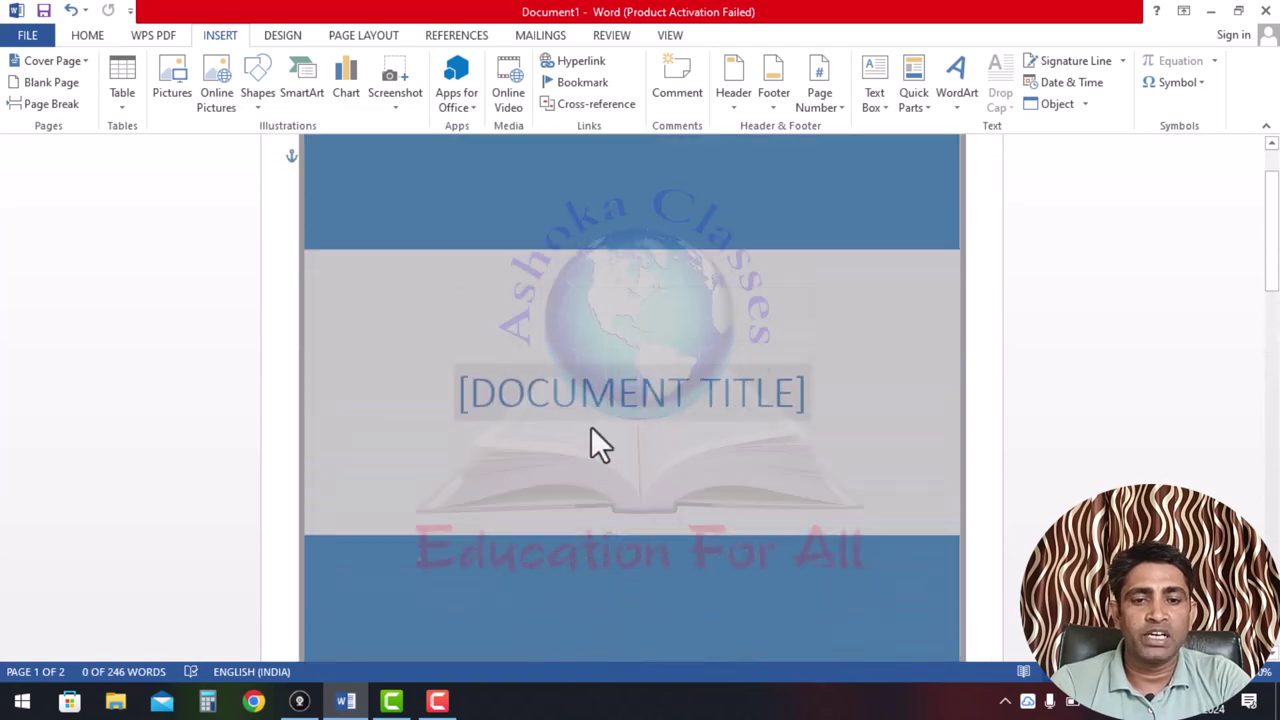
- Type DOCUMENT into the Banded cover's [DOCUMENT TITLE] placeholder
click(590, 392)
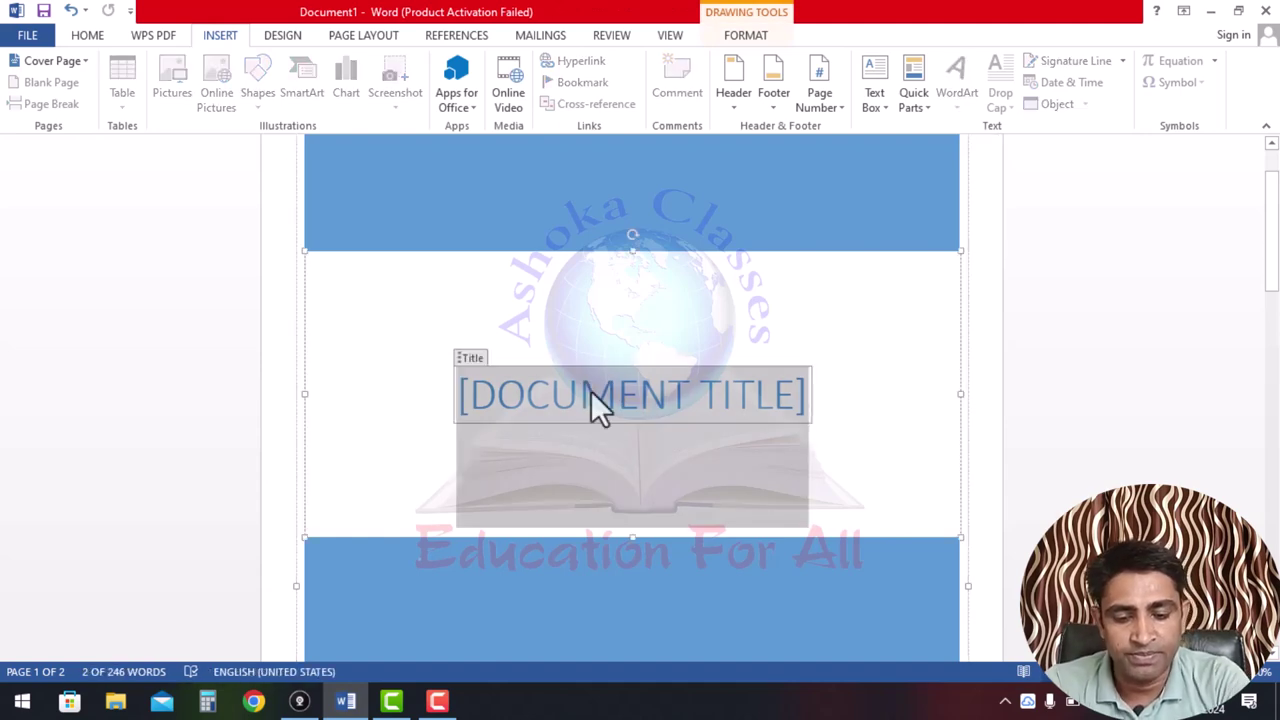
text(D)
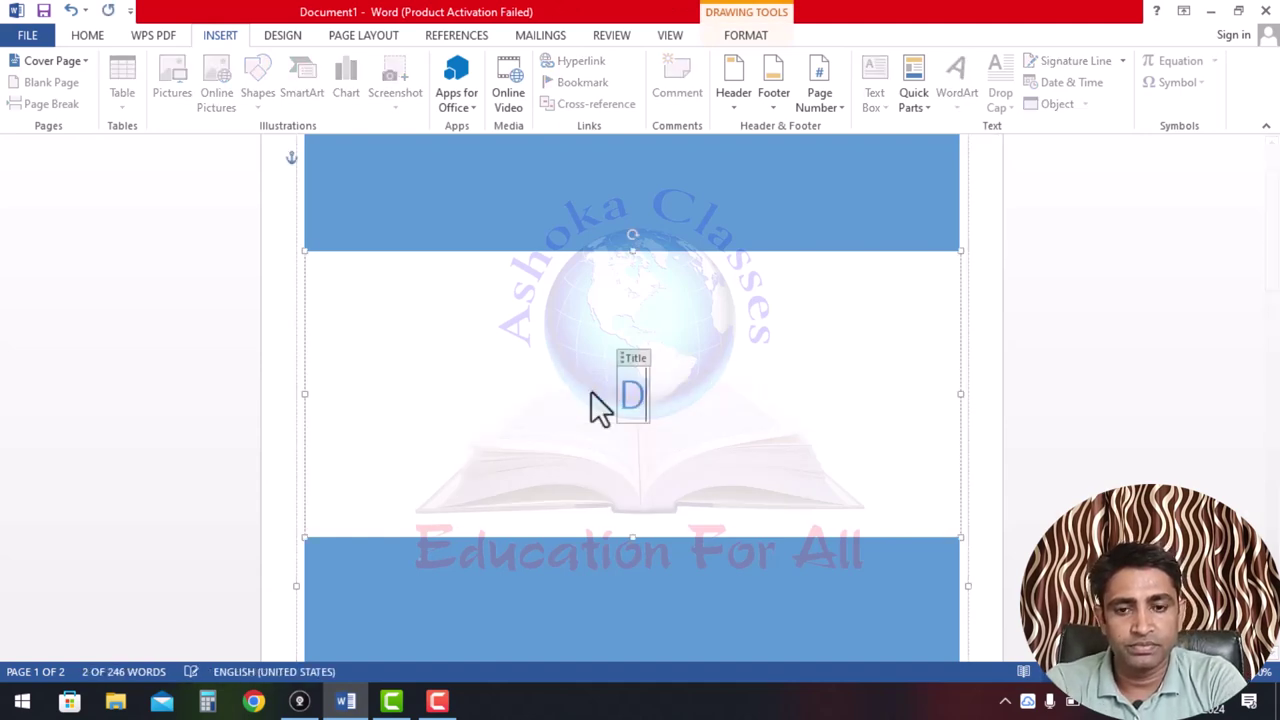
text(OCUMEN)
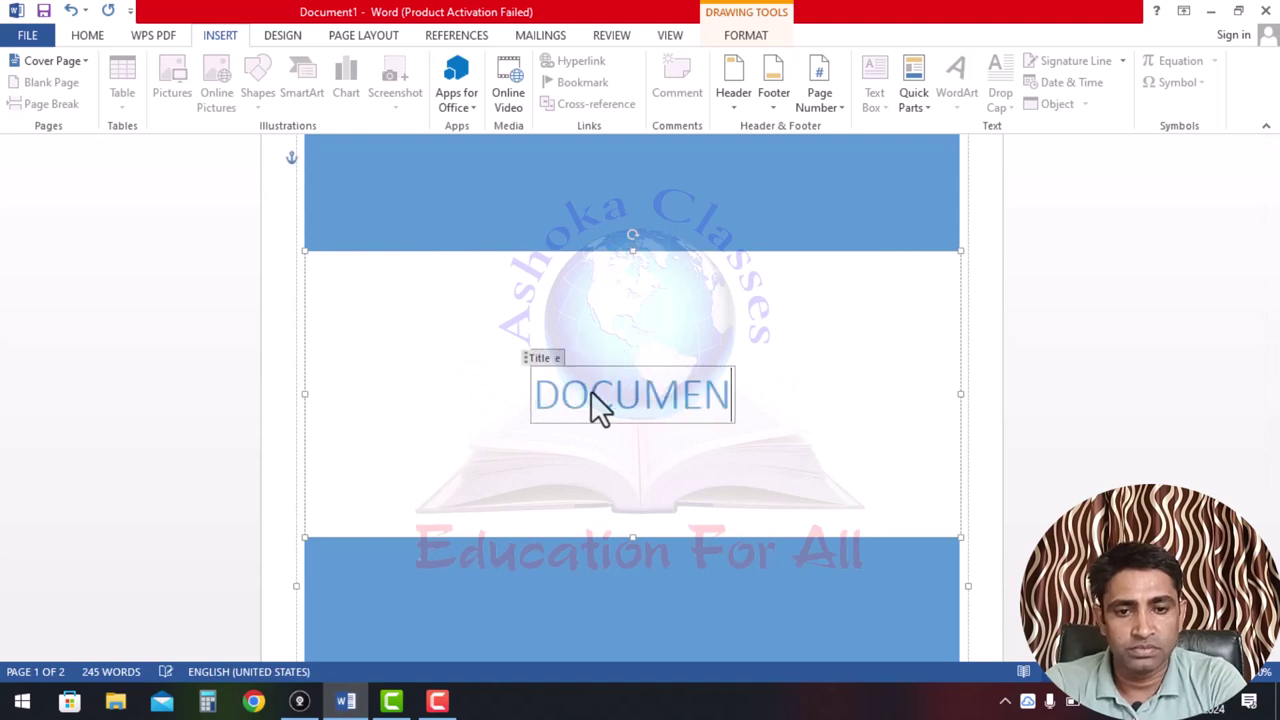
text(T)
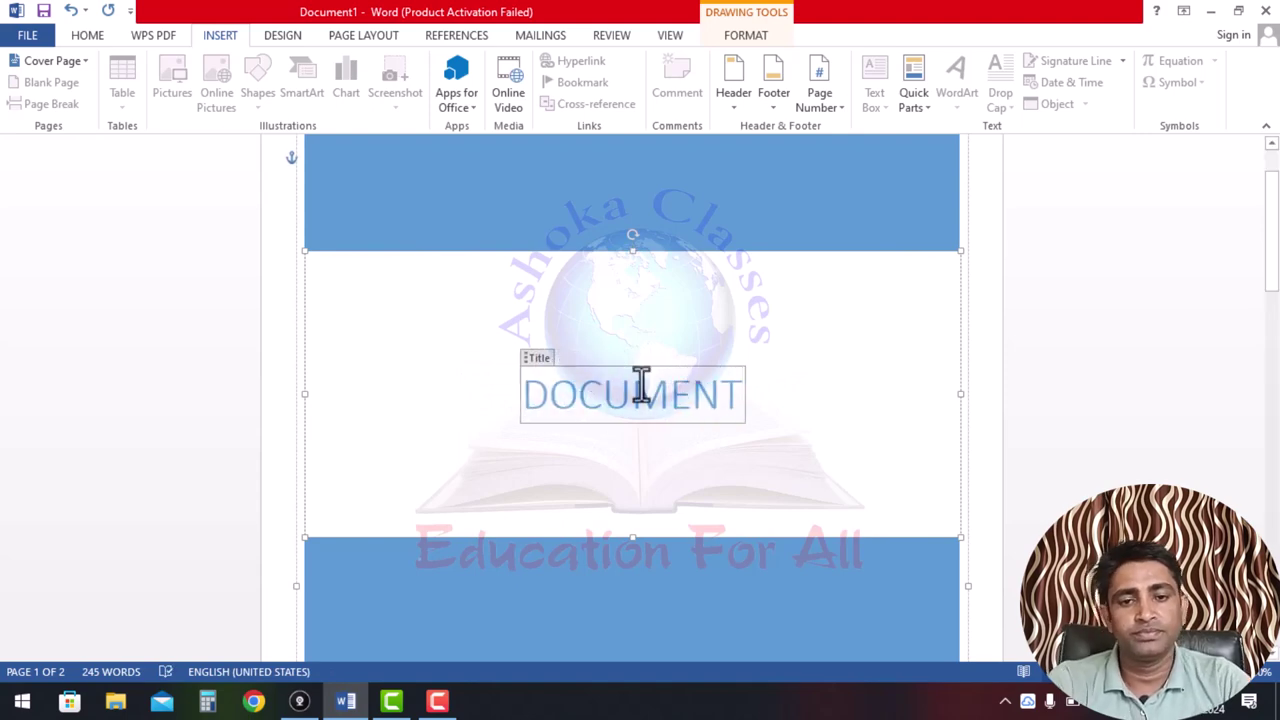
click(664, 398)
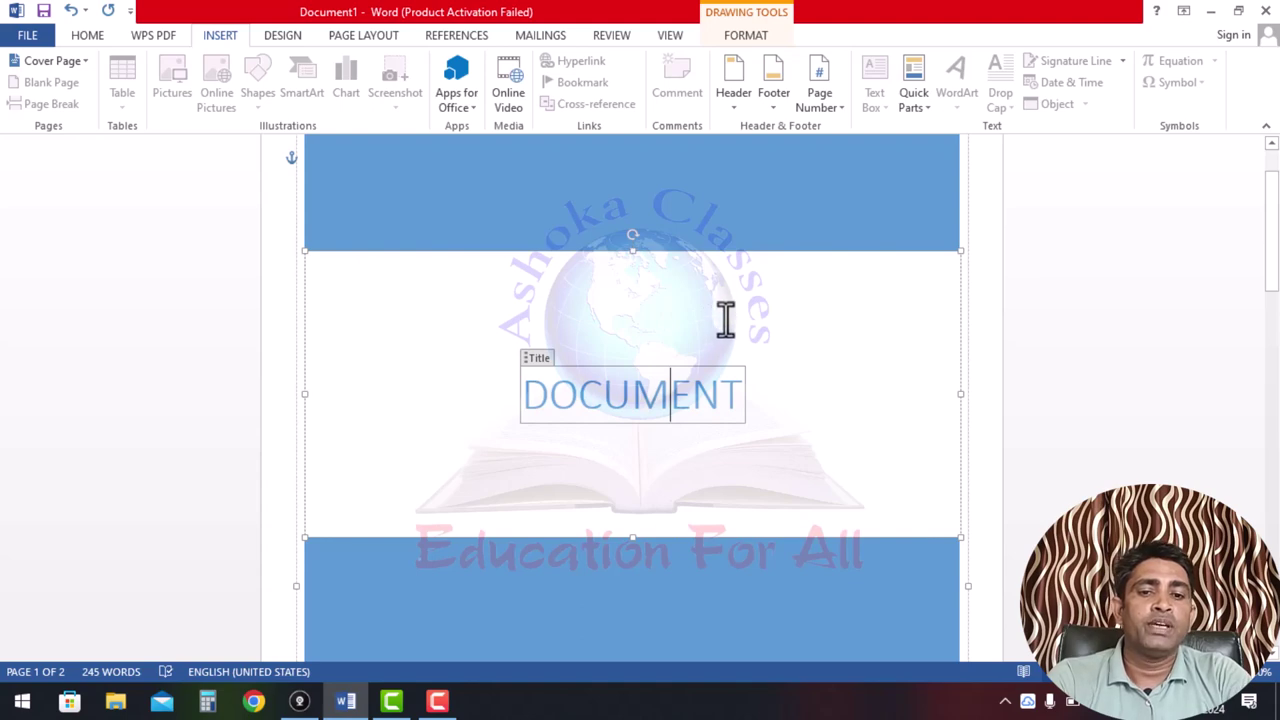
scroll(725, 320, down, 2)
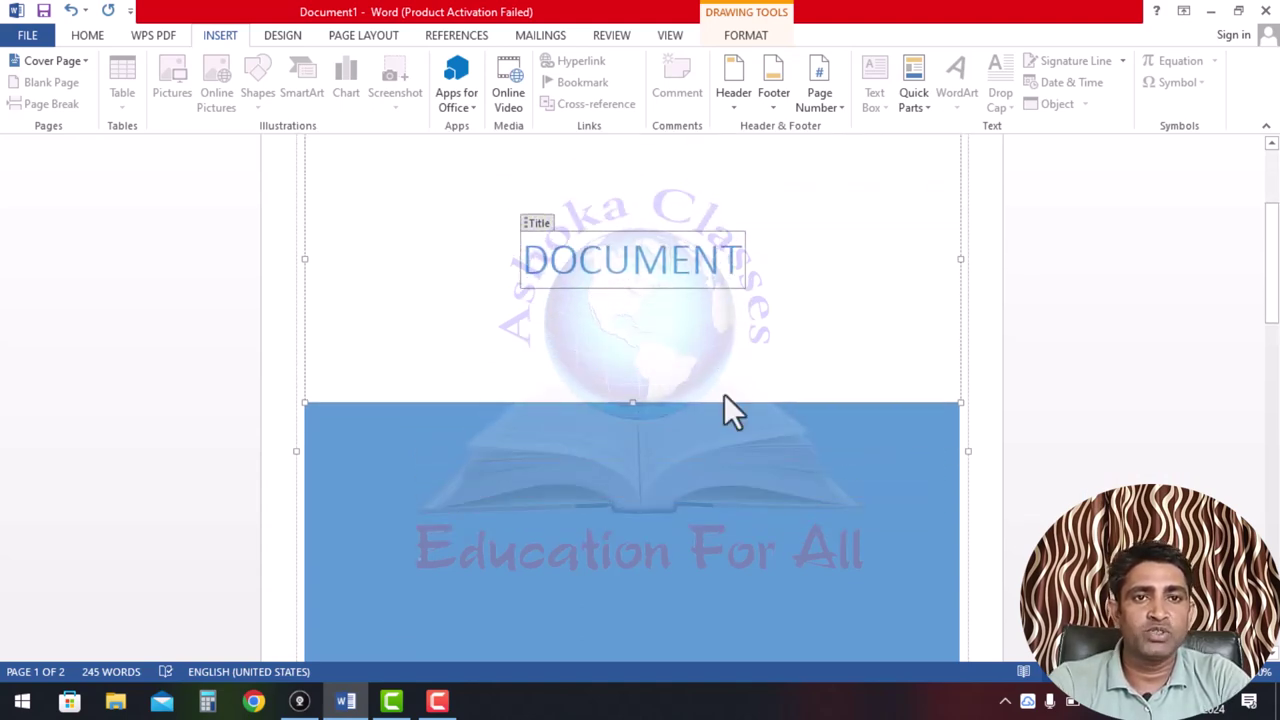
scroll(724, 394, down, 7)
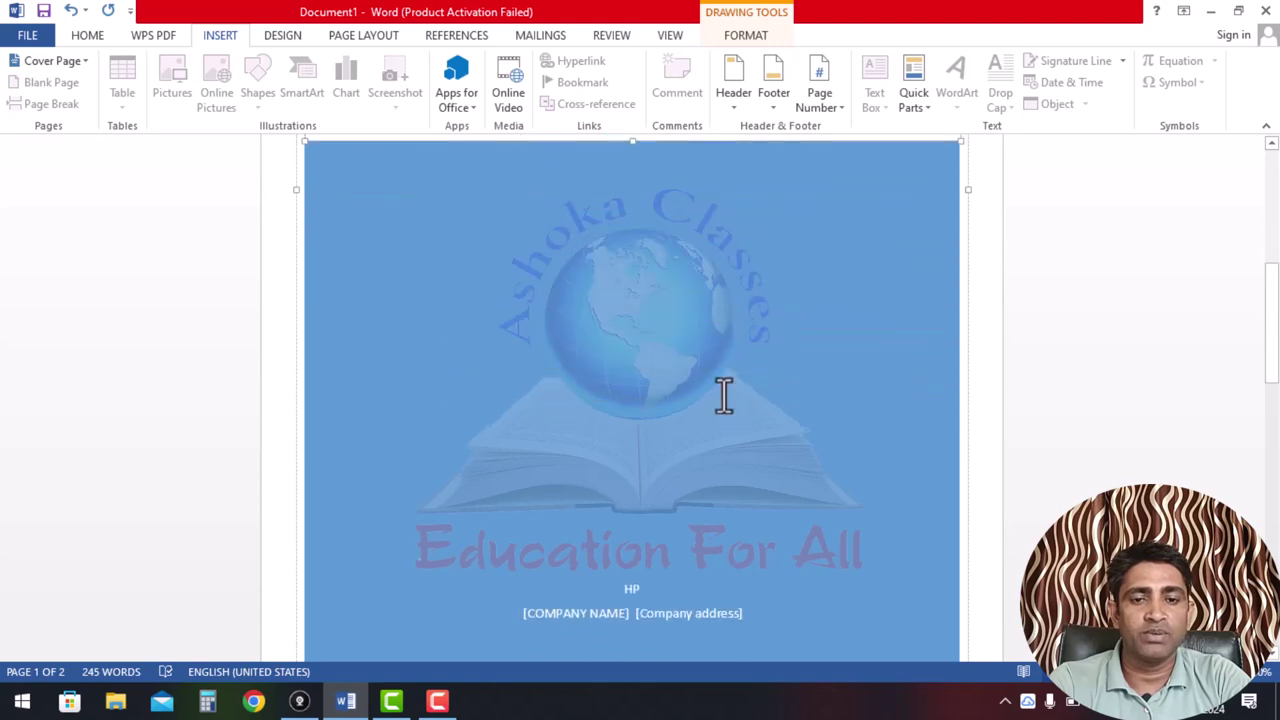
- Enter ACCENE SOFTWARE TECHNOLOGY as the company name and fill in the company's city as the address
click(594, 382)
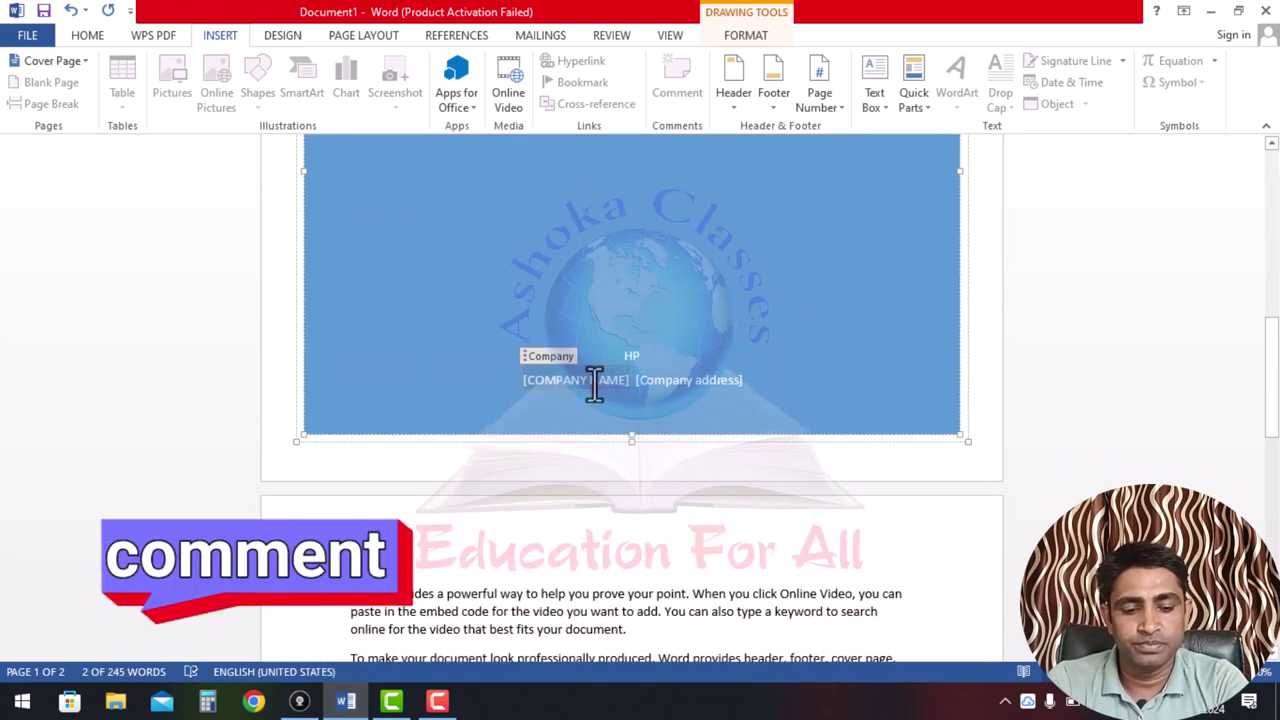
text(ACCEN)
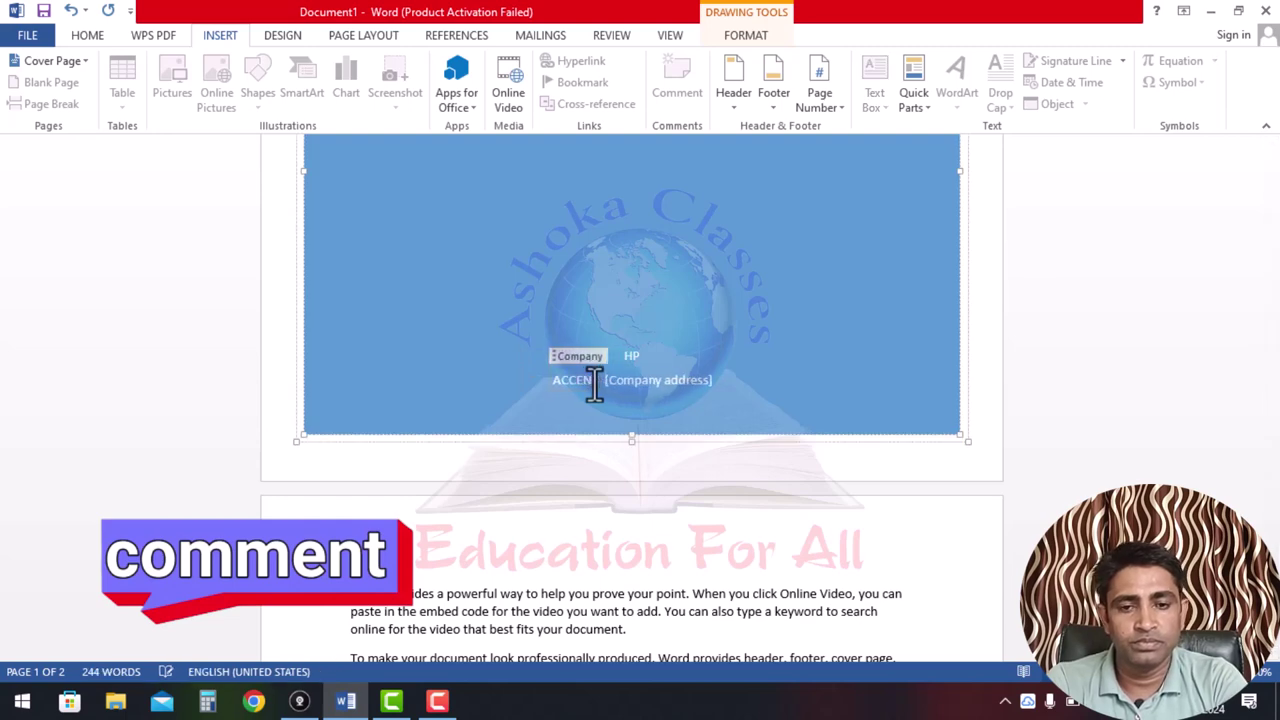
text(E SOFT)
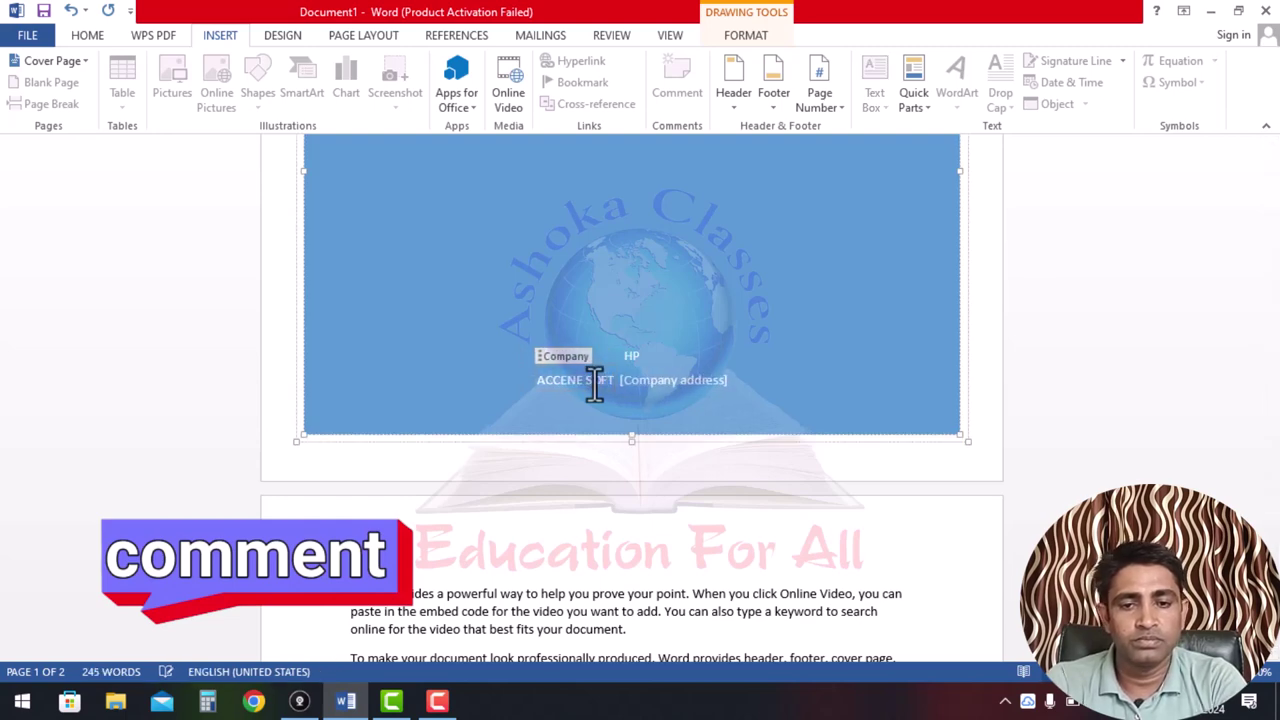
text(WARE TECH)
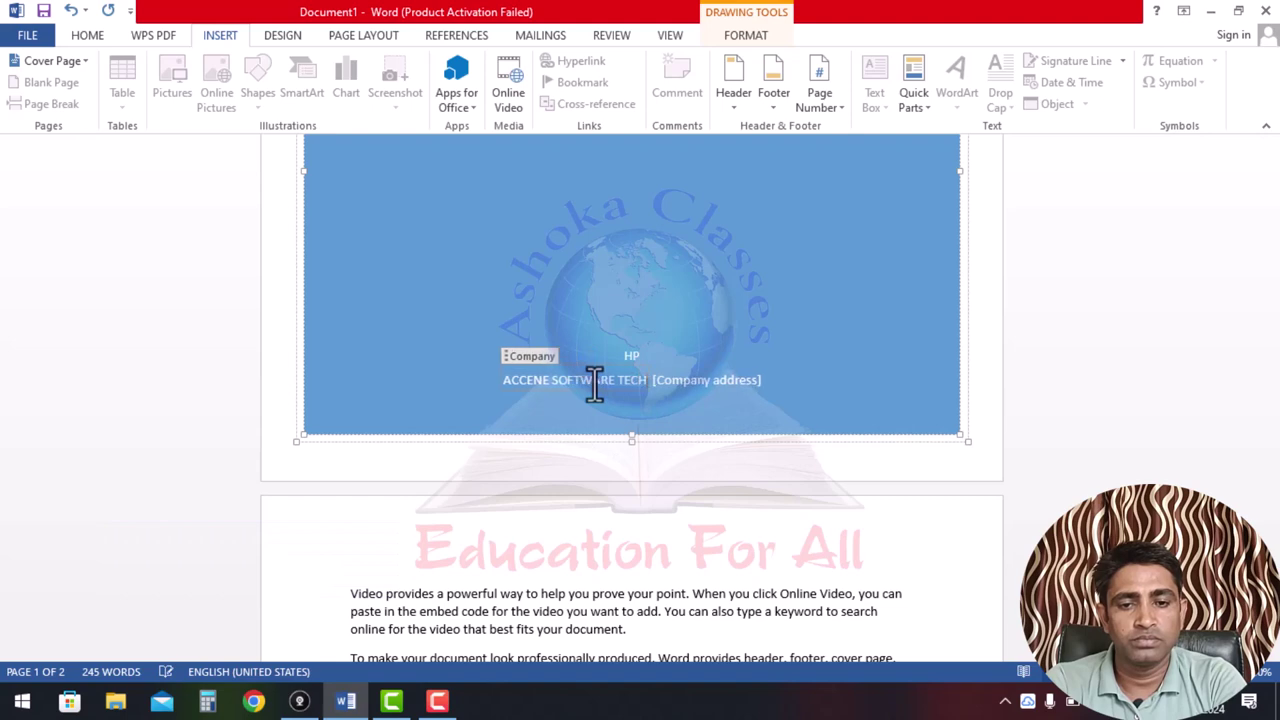
text(NOLOGY)
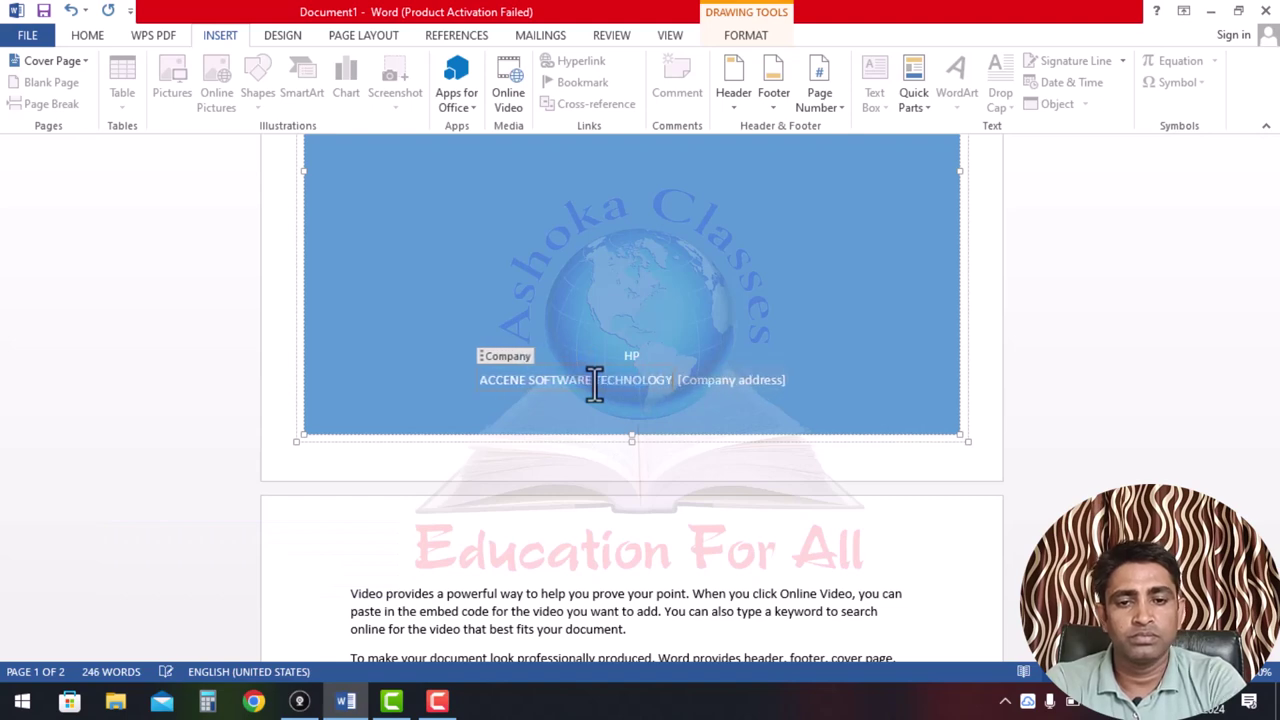
click(728, 380)
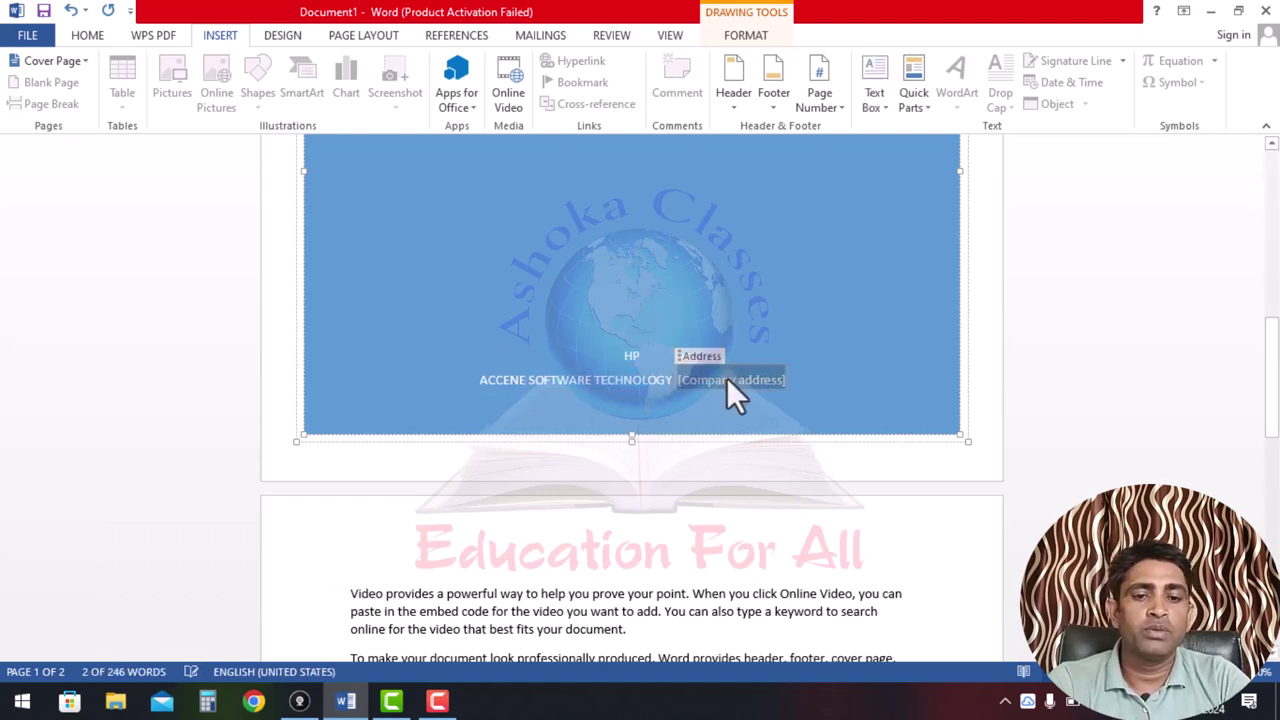
text(sonipa)
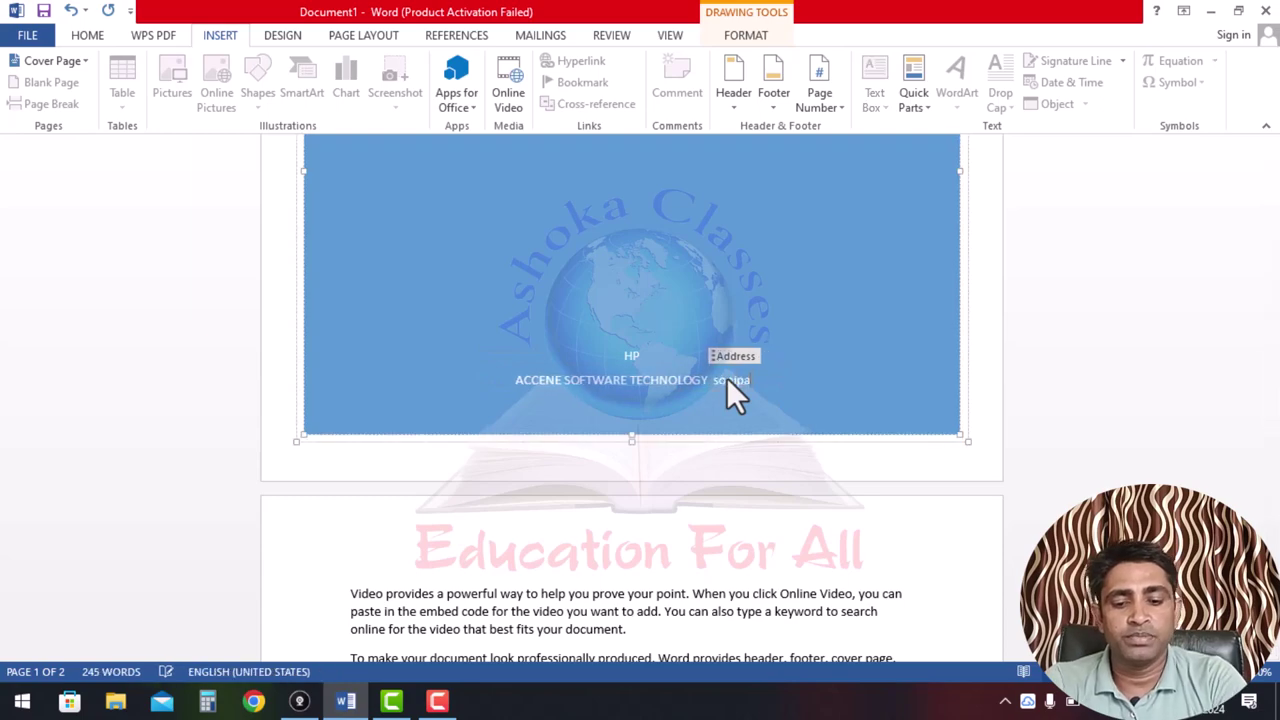
text(t)
click(899, 318)
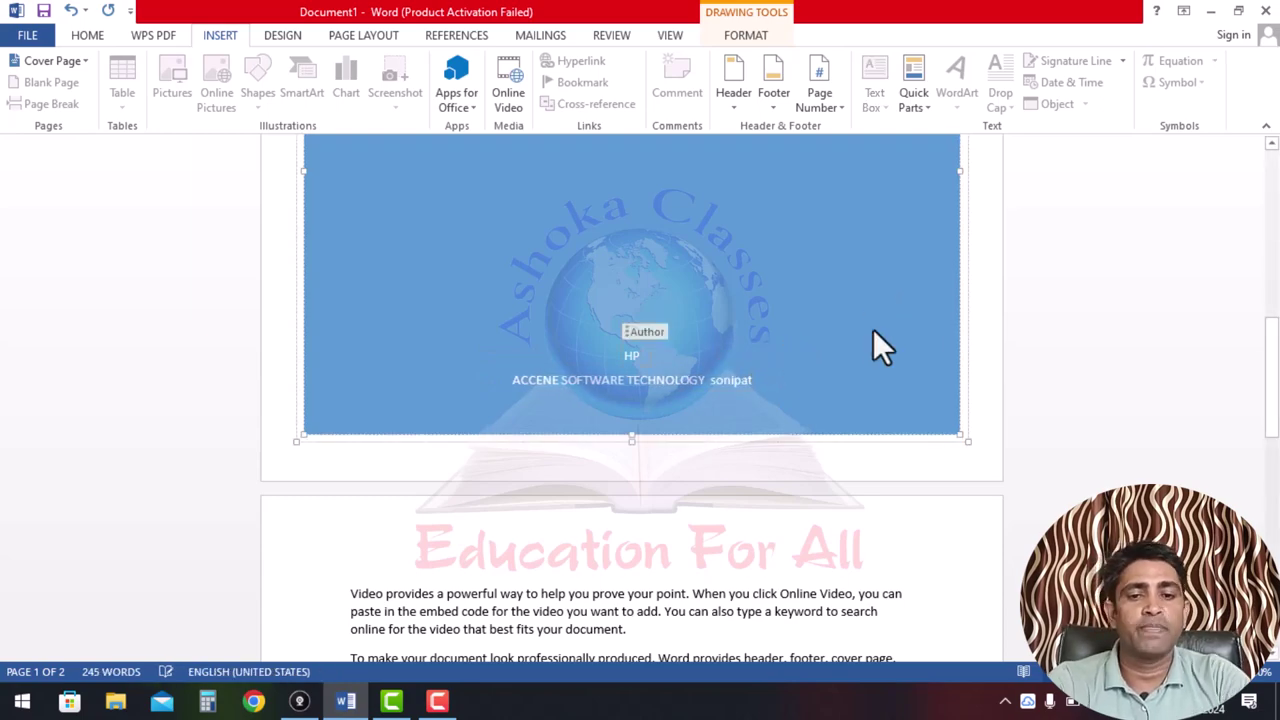
- Place the insertion point after the last paragraph of page 2's sample text
scroll(854, 337, down, 5)
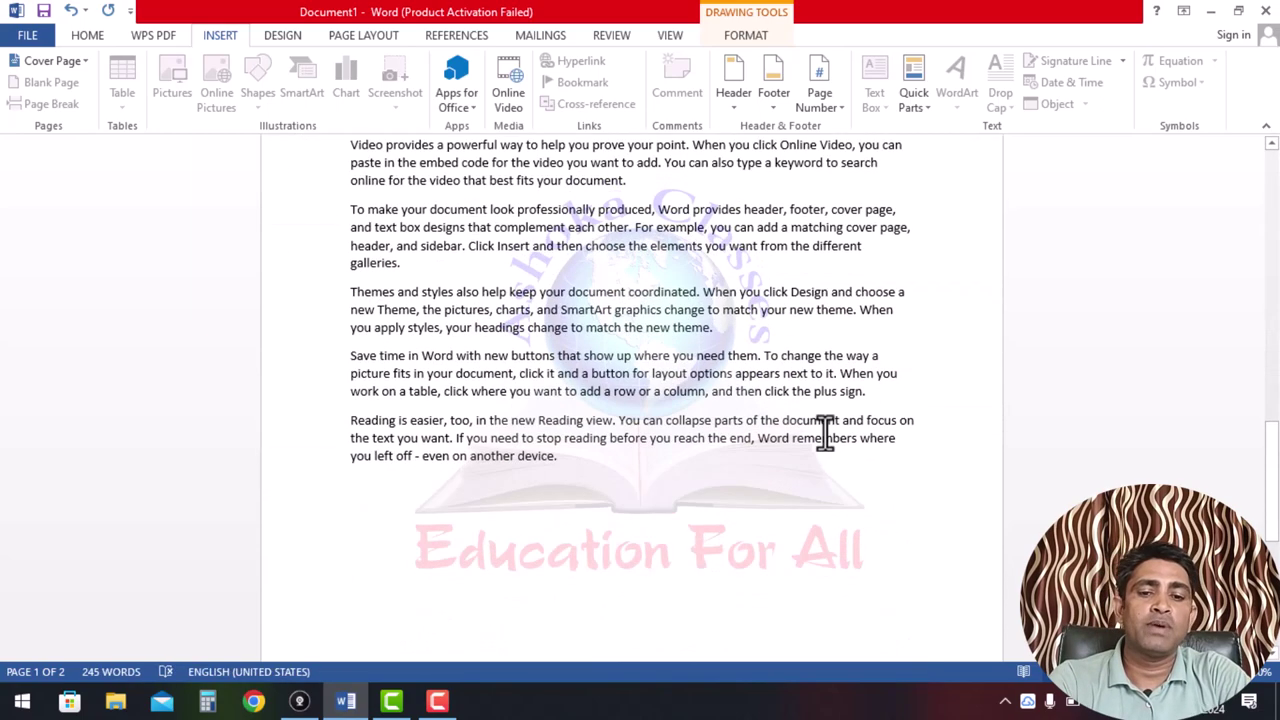
scroll(820, 445, down, 3)
scroll(815, 451, down, 2)
scroll(815, 451, up, 3)
scroll(816, 465, up, 5)
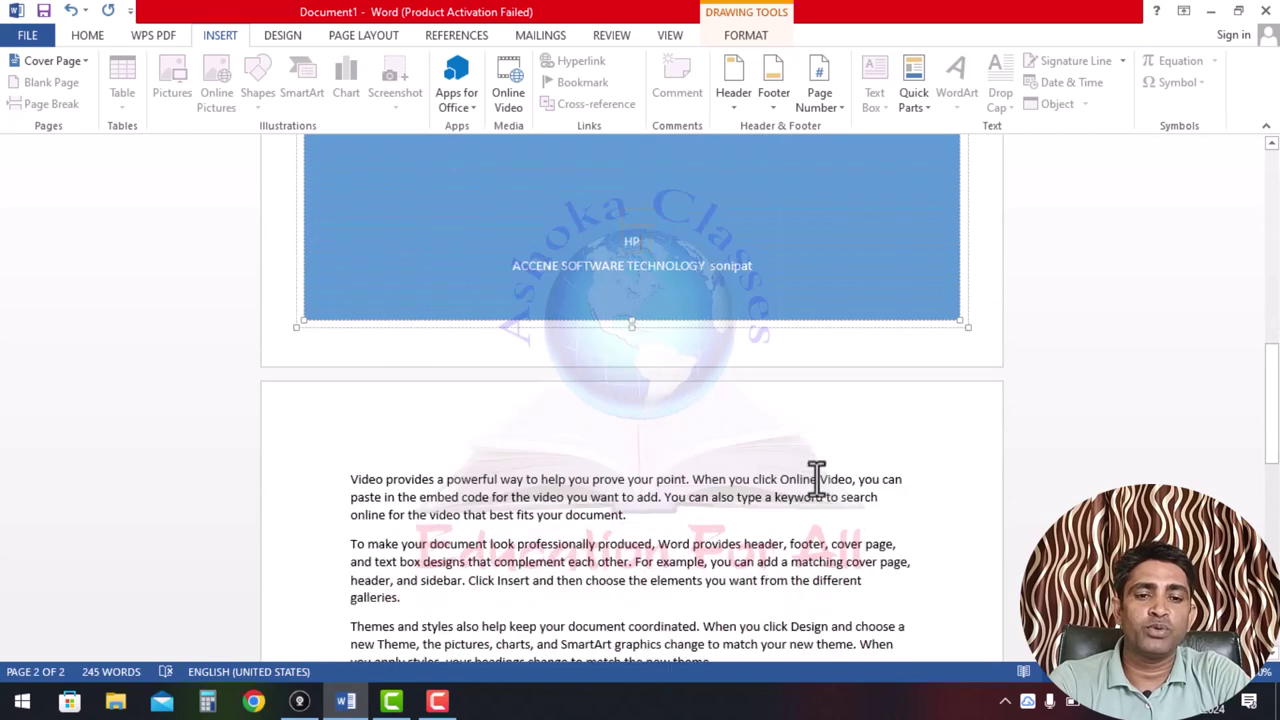
scroll(816, 479, up, 4)
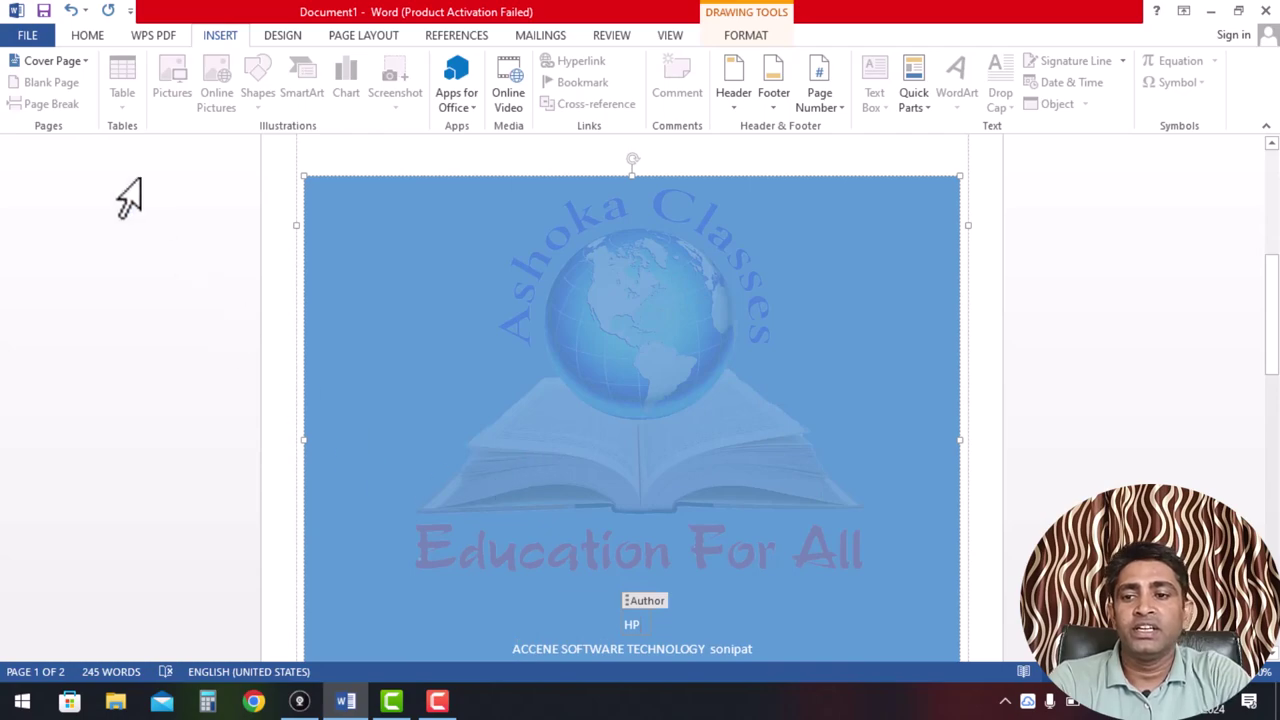
scroll(644, 430, down, 1)
scroll(645, 429, down, 2)
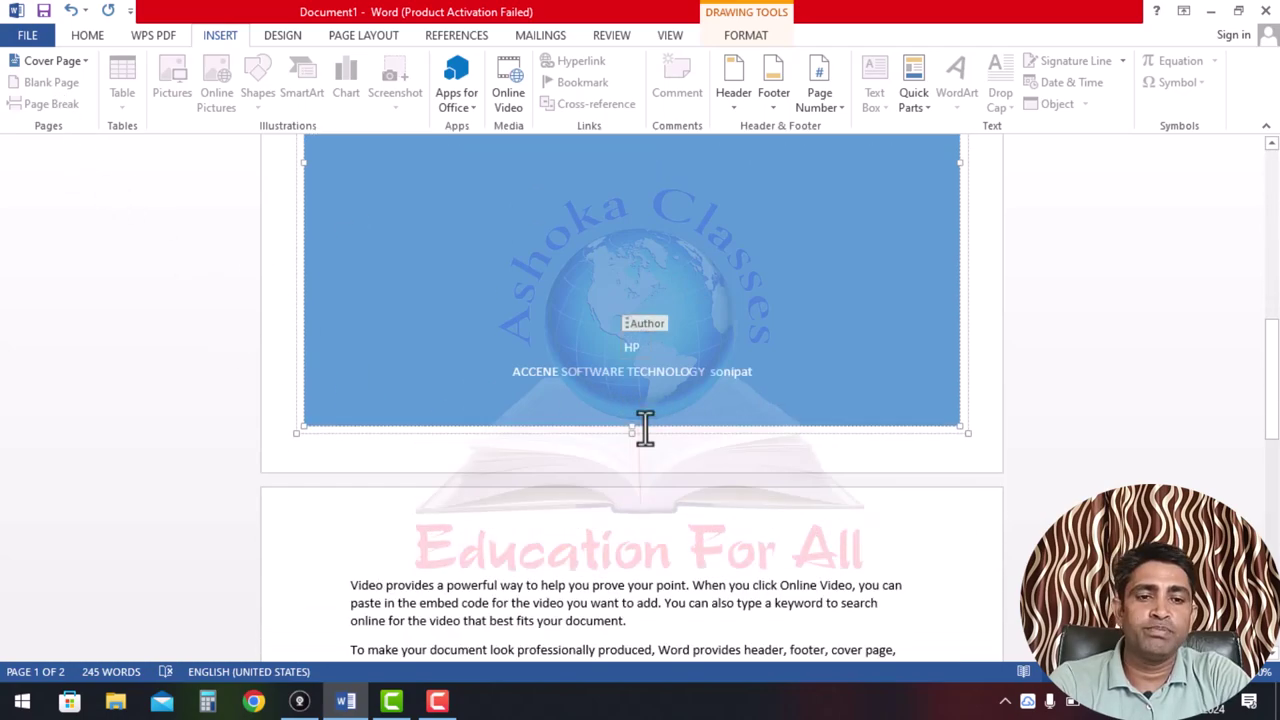
scroll(645, 429, down, 2)
scroll(647, 476, down, 1)
scroll(673, 502, down, 1)
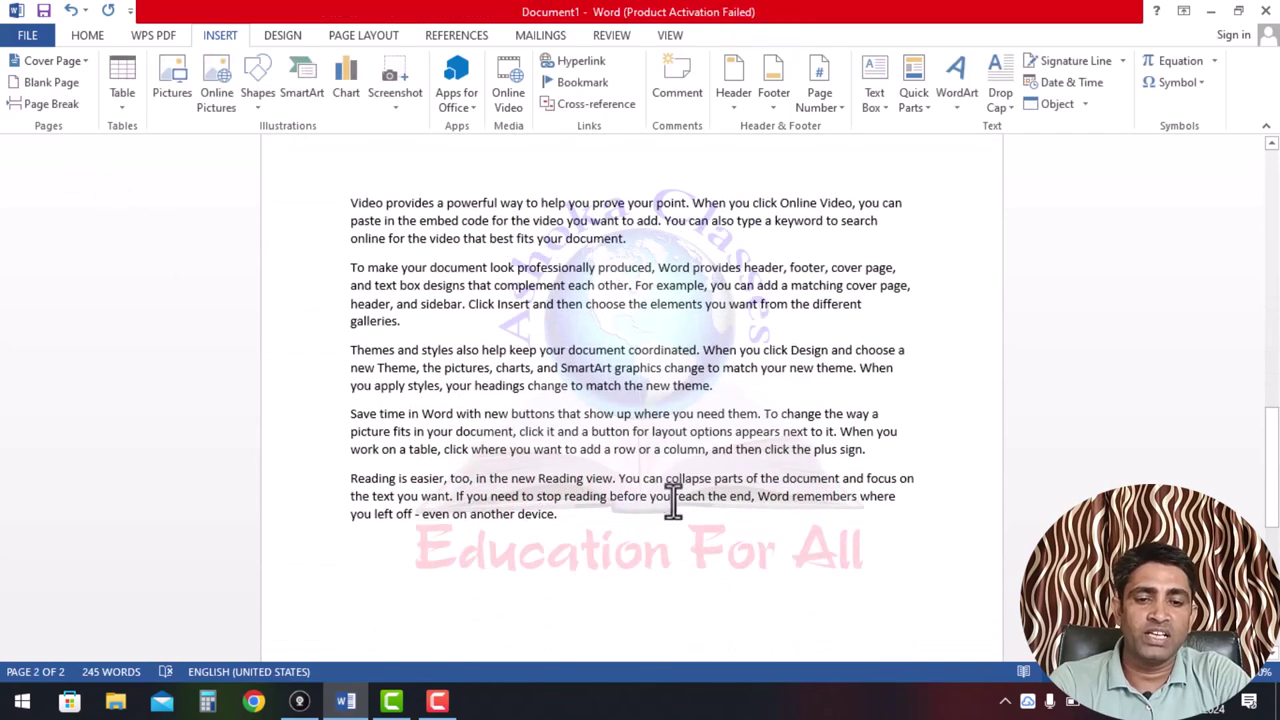
scroll(673, 502, down, 1)
scroll(673, 502, down, 2)
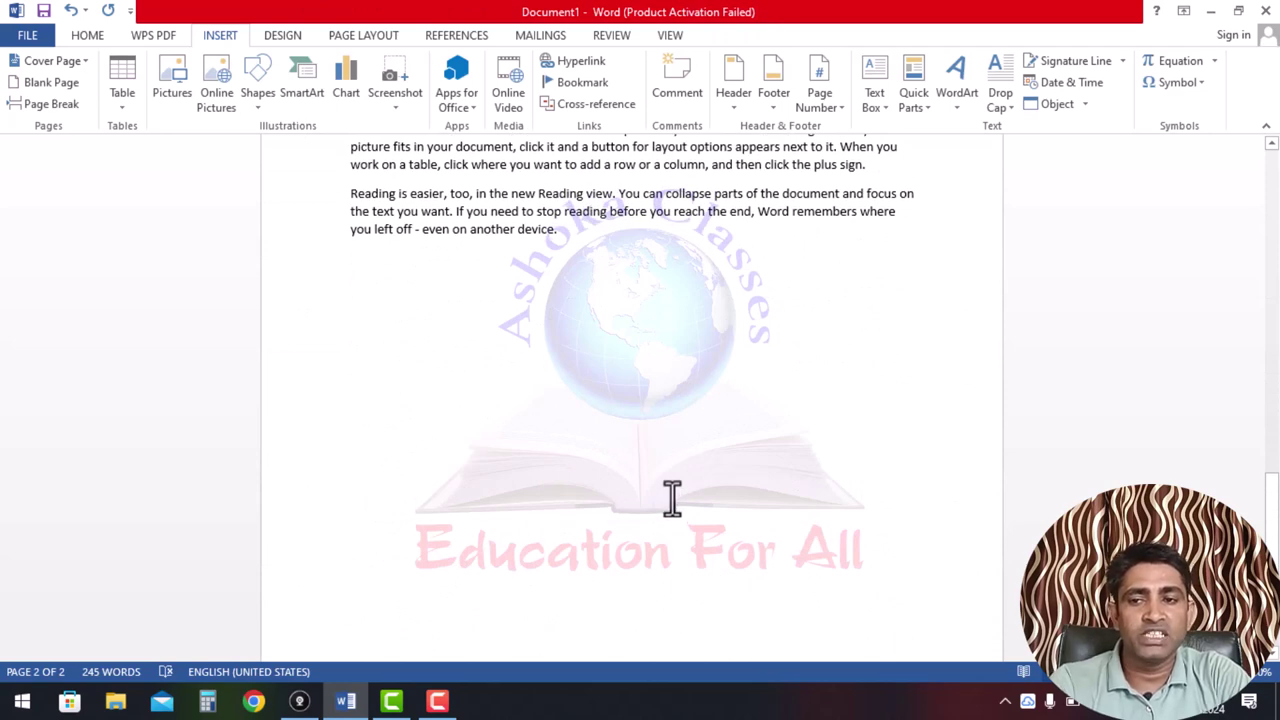
scroll(671, 334, up, 2)
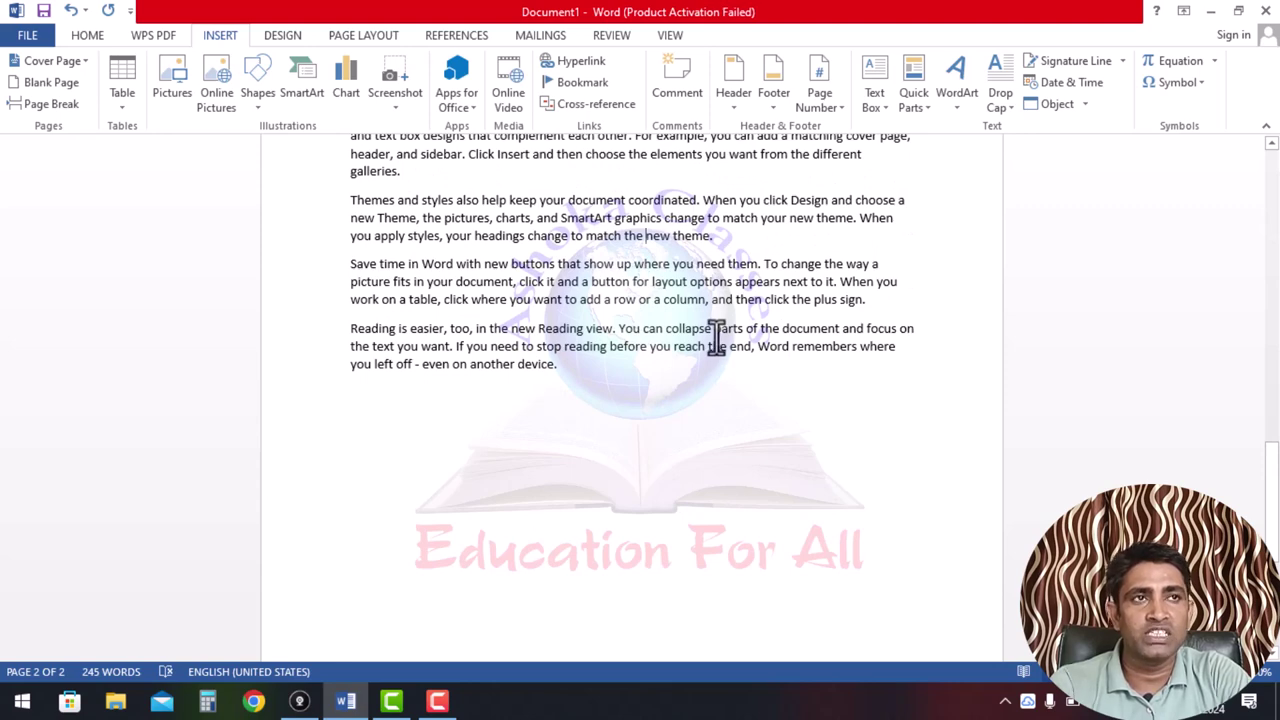
scroll(711, 426, down, 3)
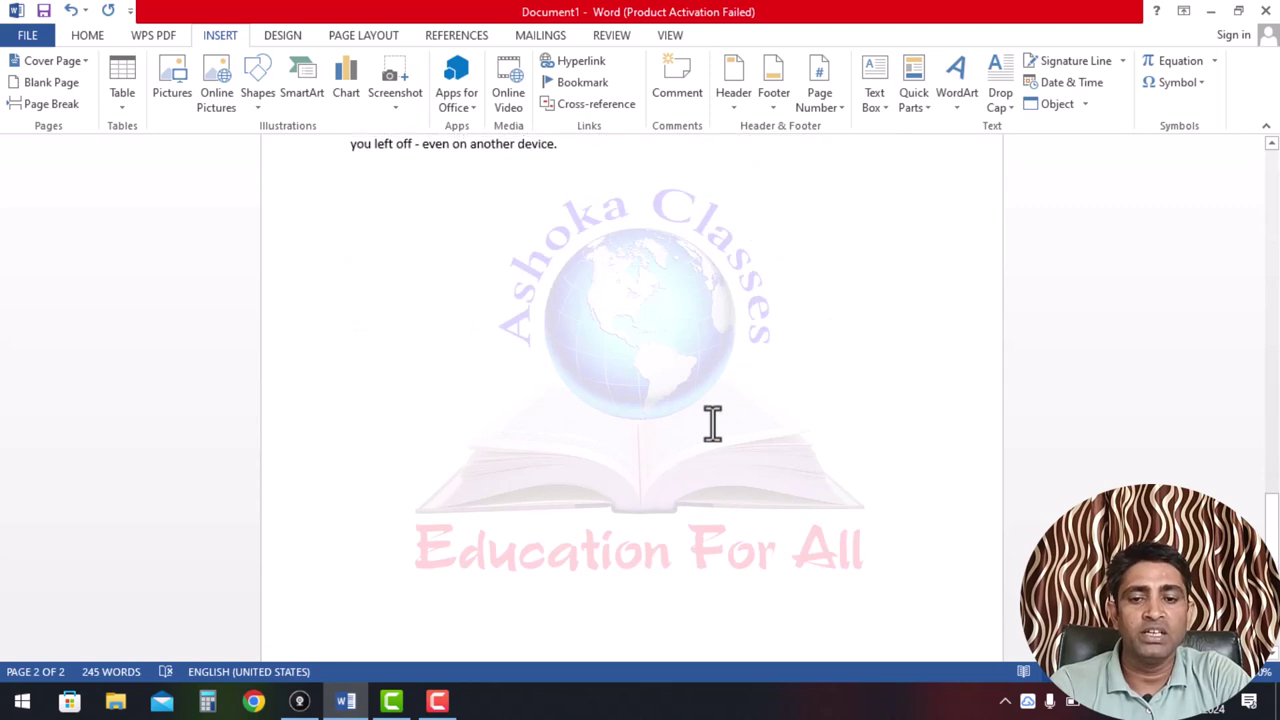
click(654, 484)
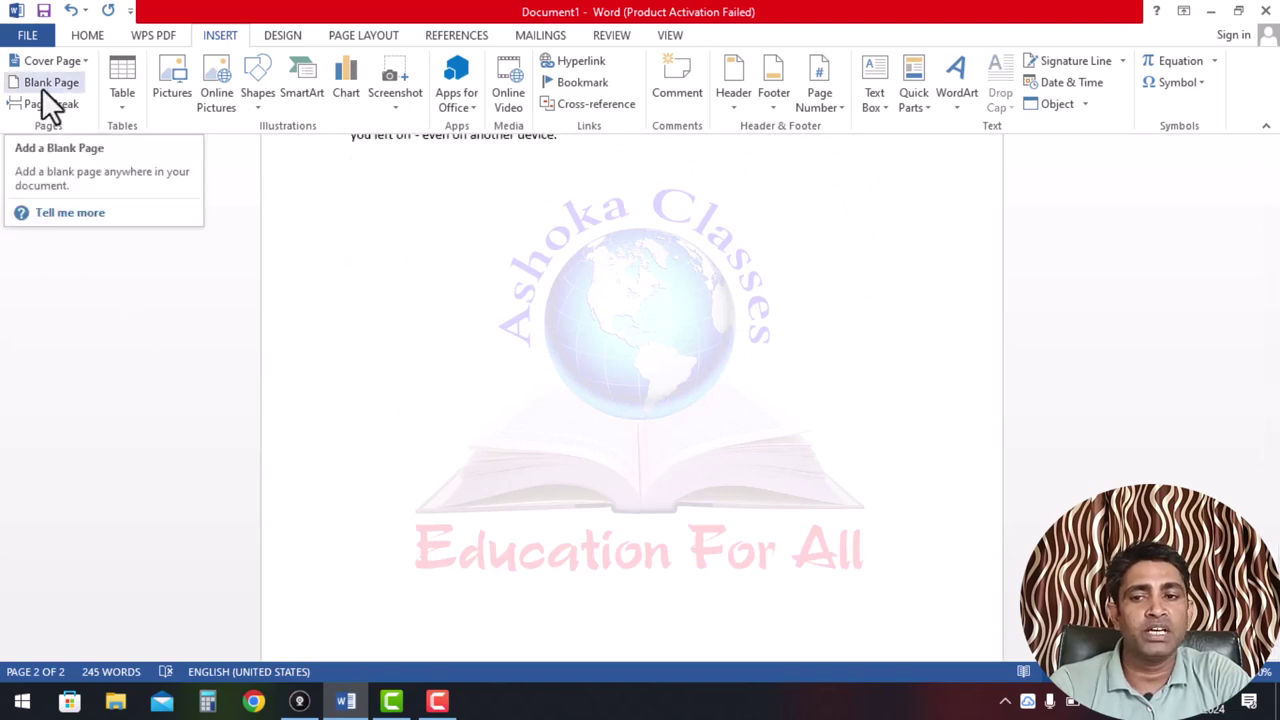
- Insert a blank page after that text from the Insert tab
scroll(41, 87, down, 1)
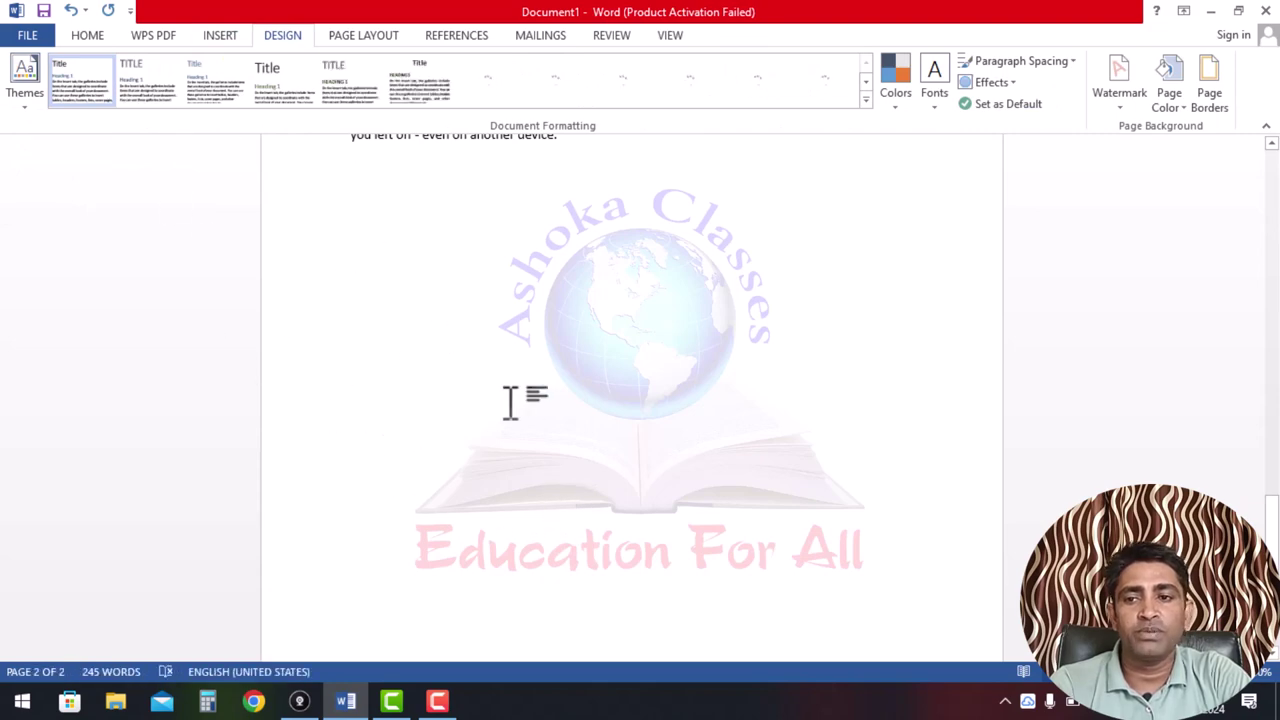
click(214, 37)
click(62, 85)
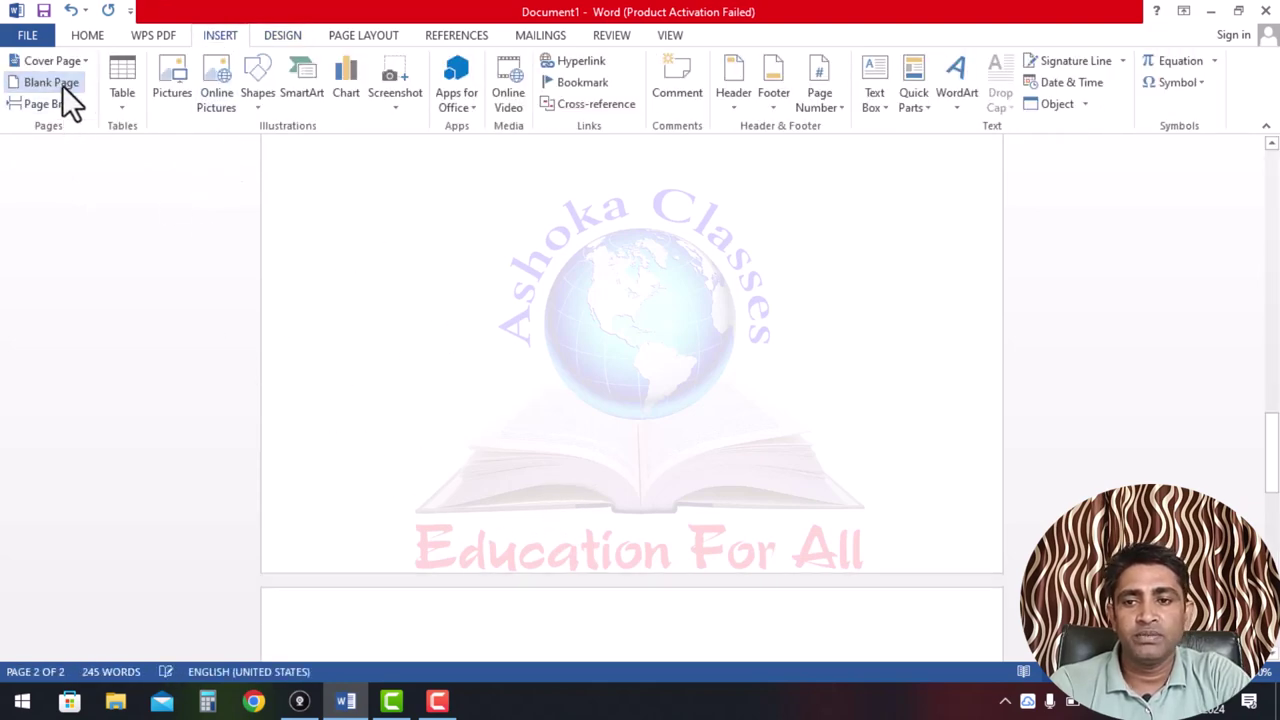
click(62, 85)
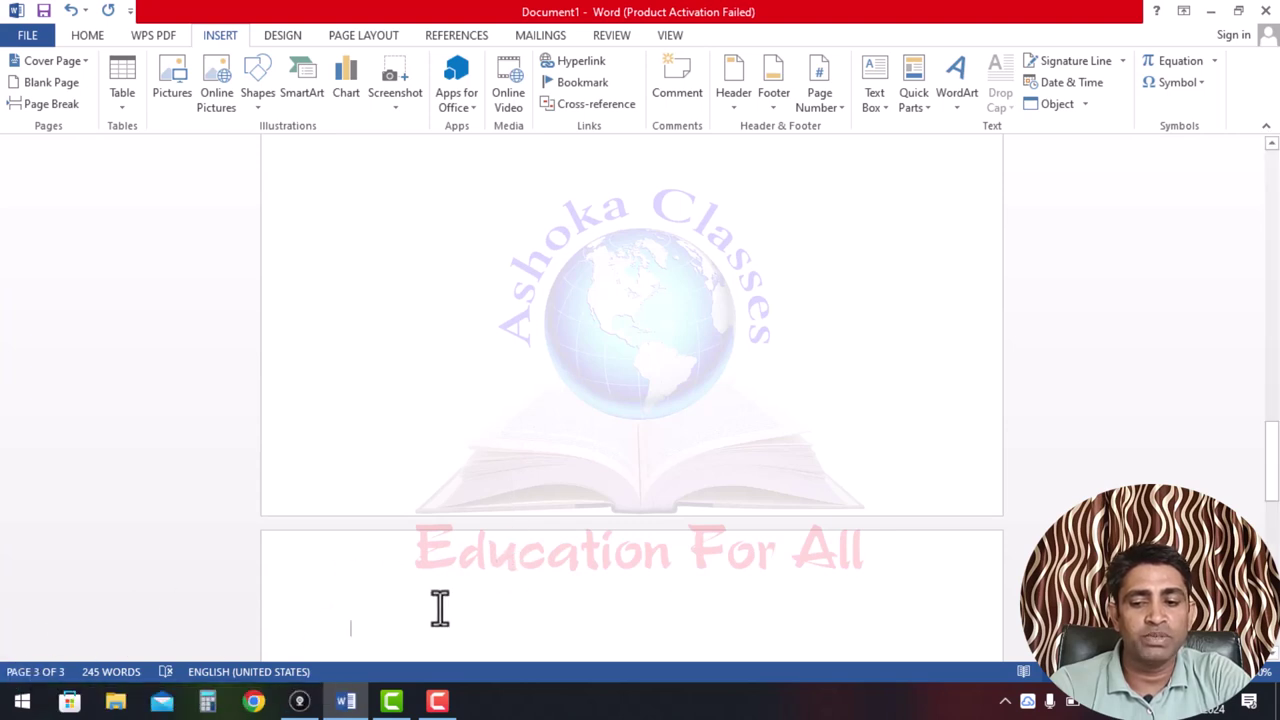
- Expand the =rand formula into sample paragraphs on the new page
text(=)
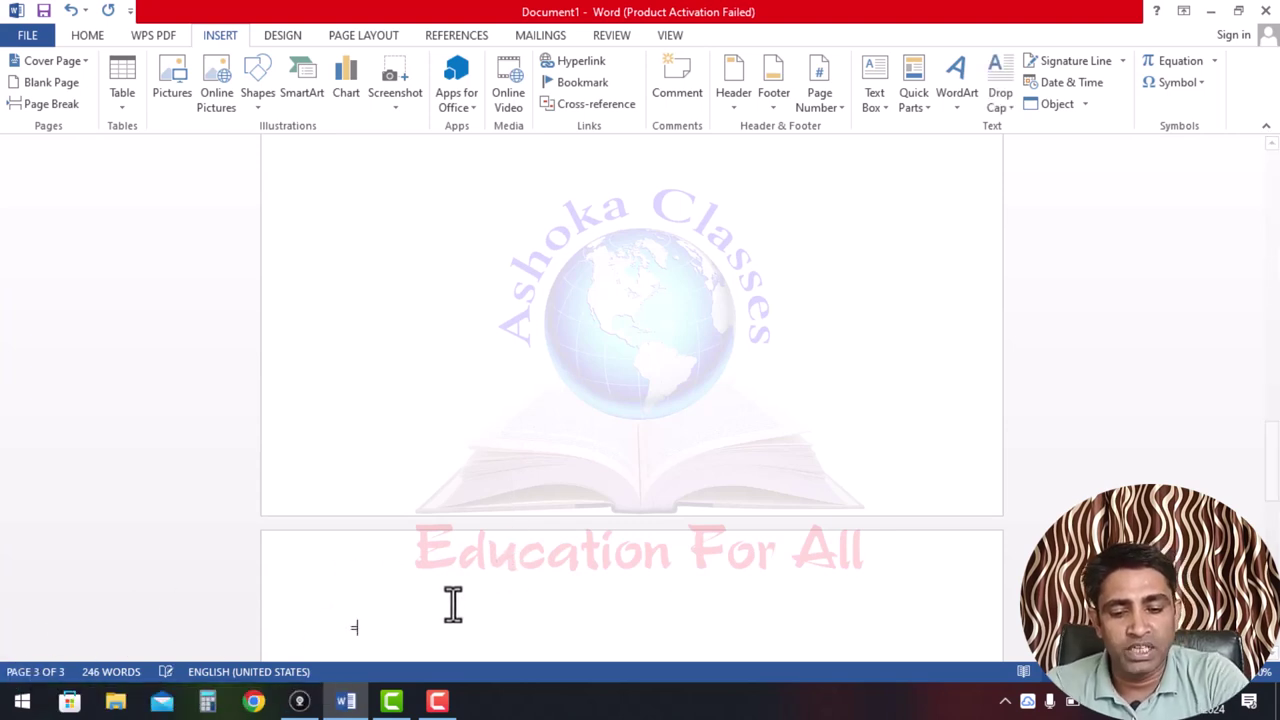
text(rand()
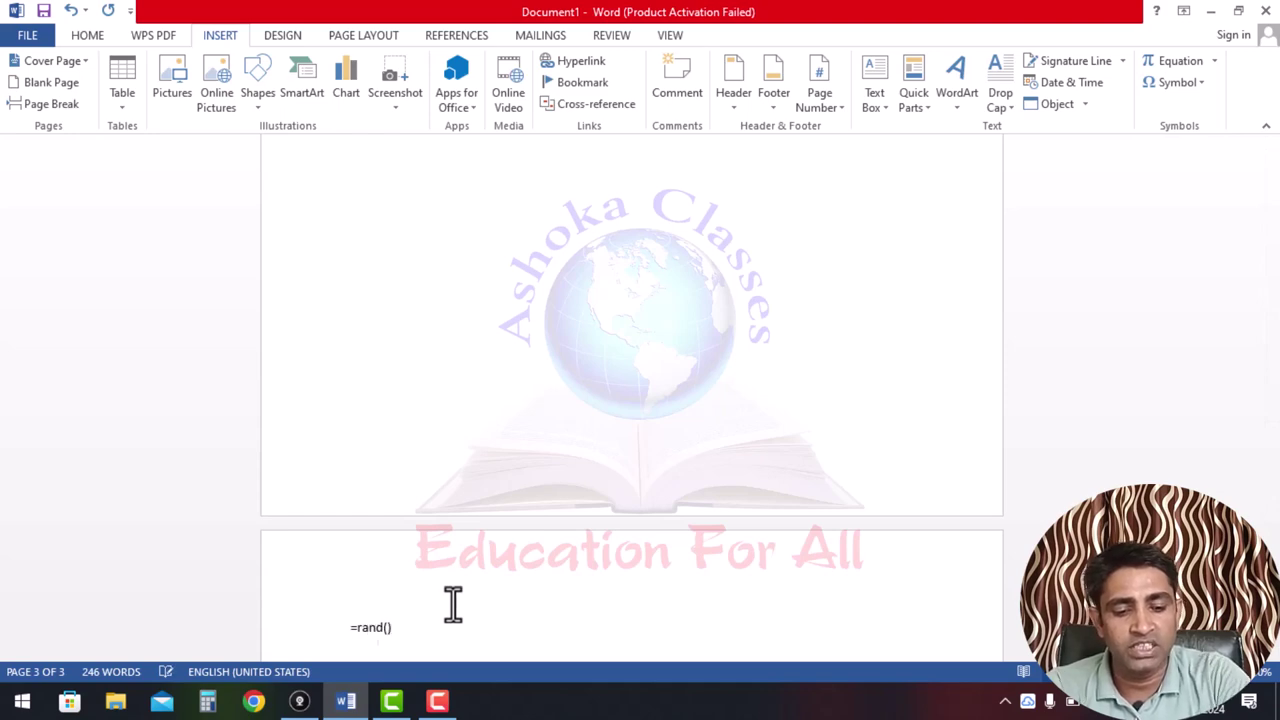
key(Return)
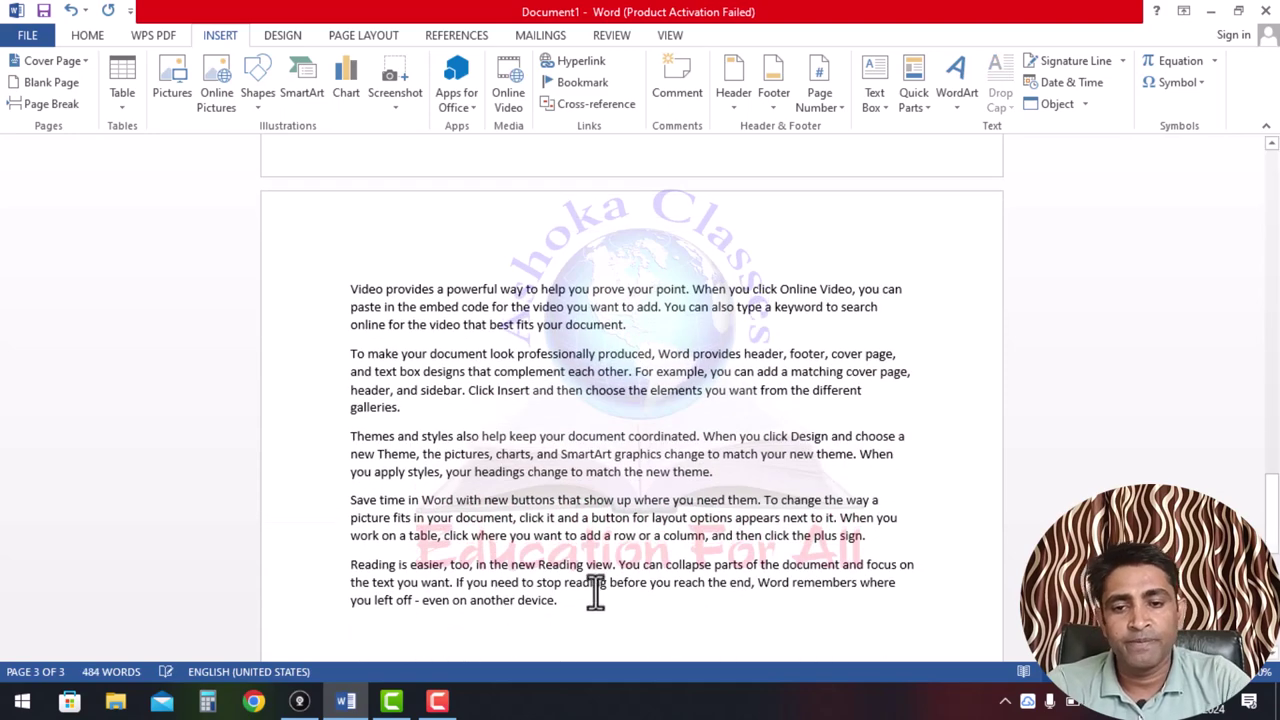
scroll(602, 502, up, 3)
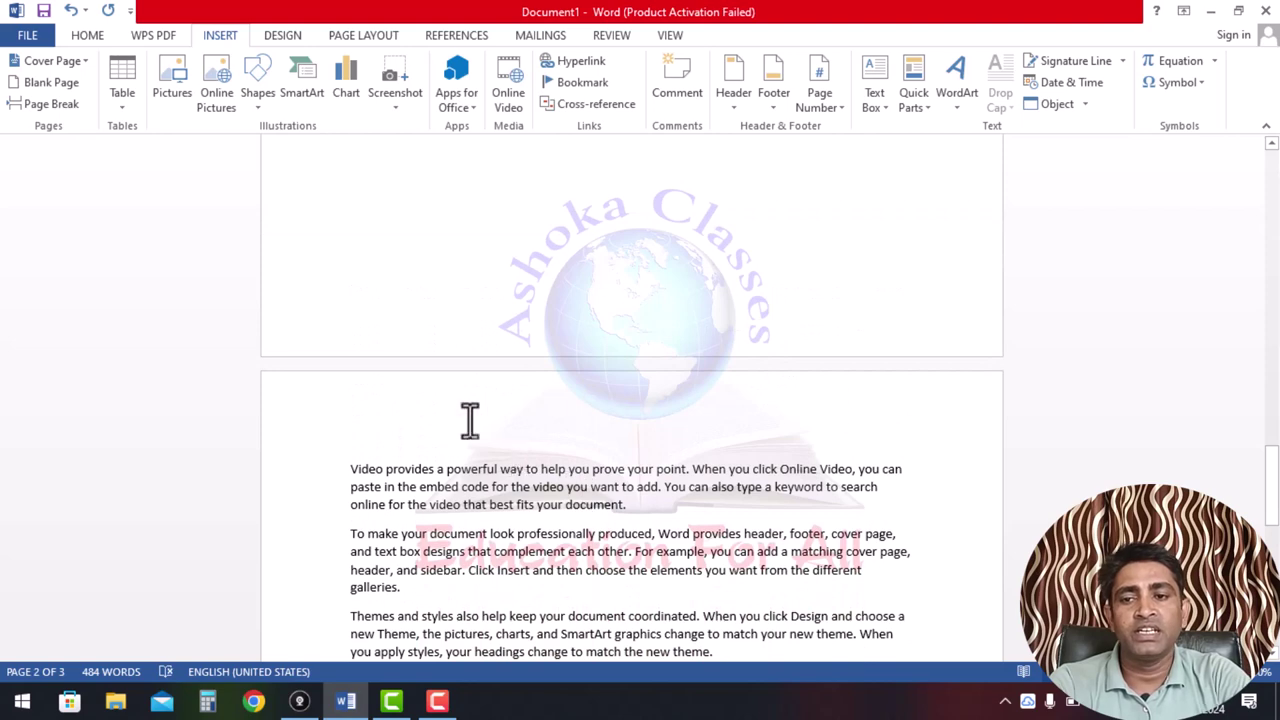
- Place the insertion point before the sentence beginning 'Click Insert'
scroll(643, 422, up, 2)
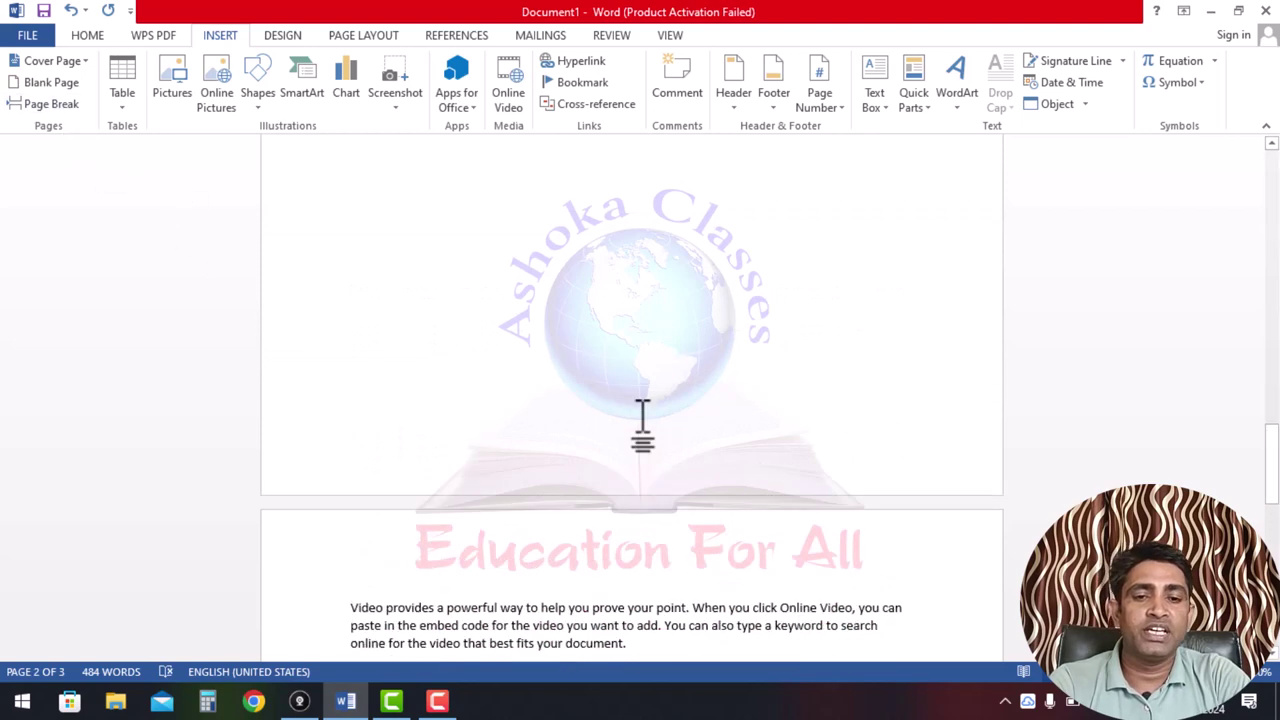
scroll(642, 425, up, 3)
scroll(642, 425, up, 3)
scroll(640, 414, up, 2)
scroll(640, 414, up, 3)
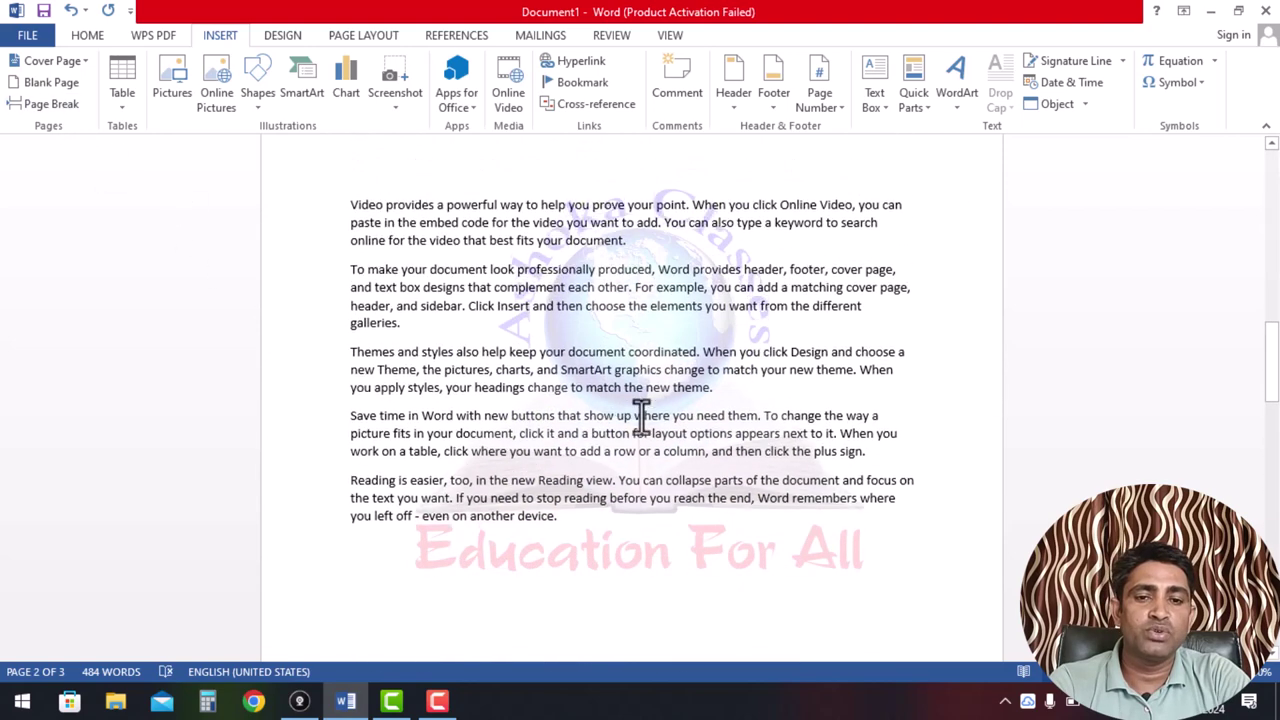
click(466, 317)
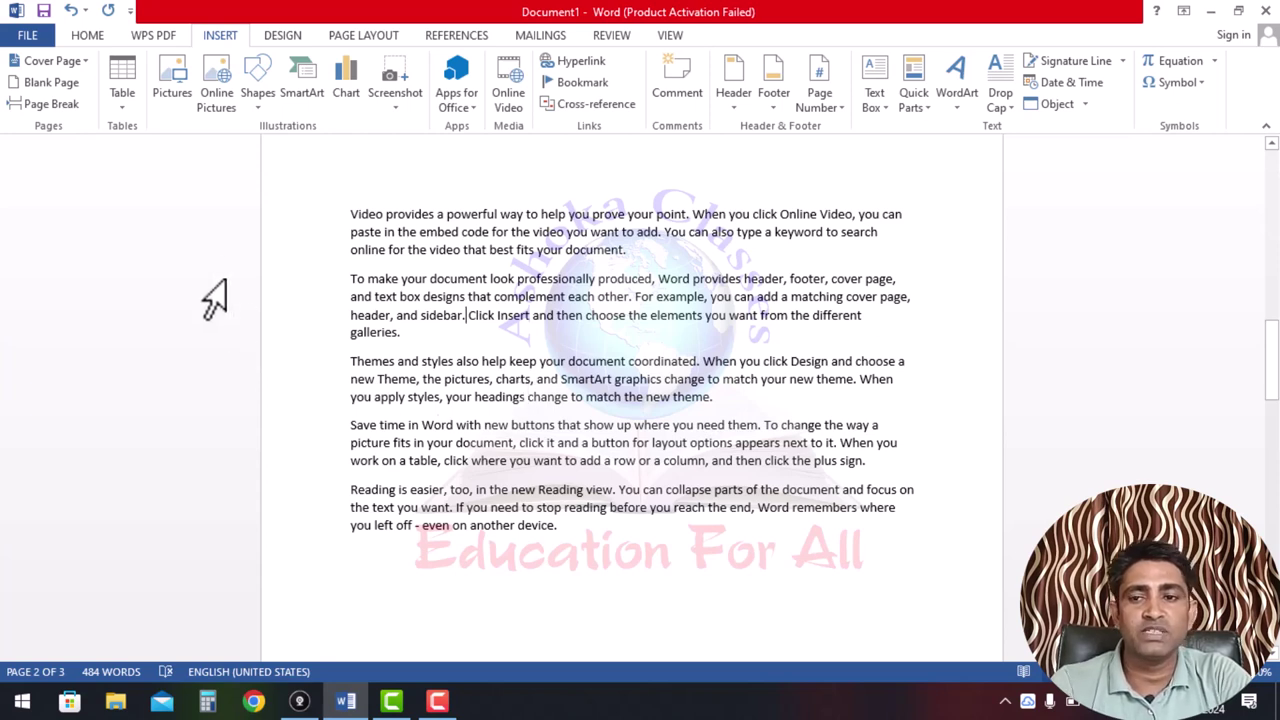
- Insert a page break before 'Click Insert', extending the document to five pages
click(49, 105)
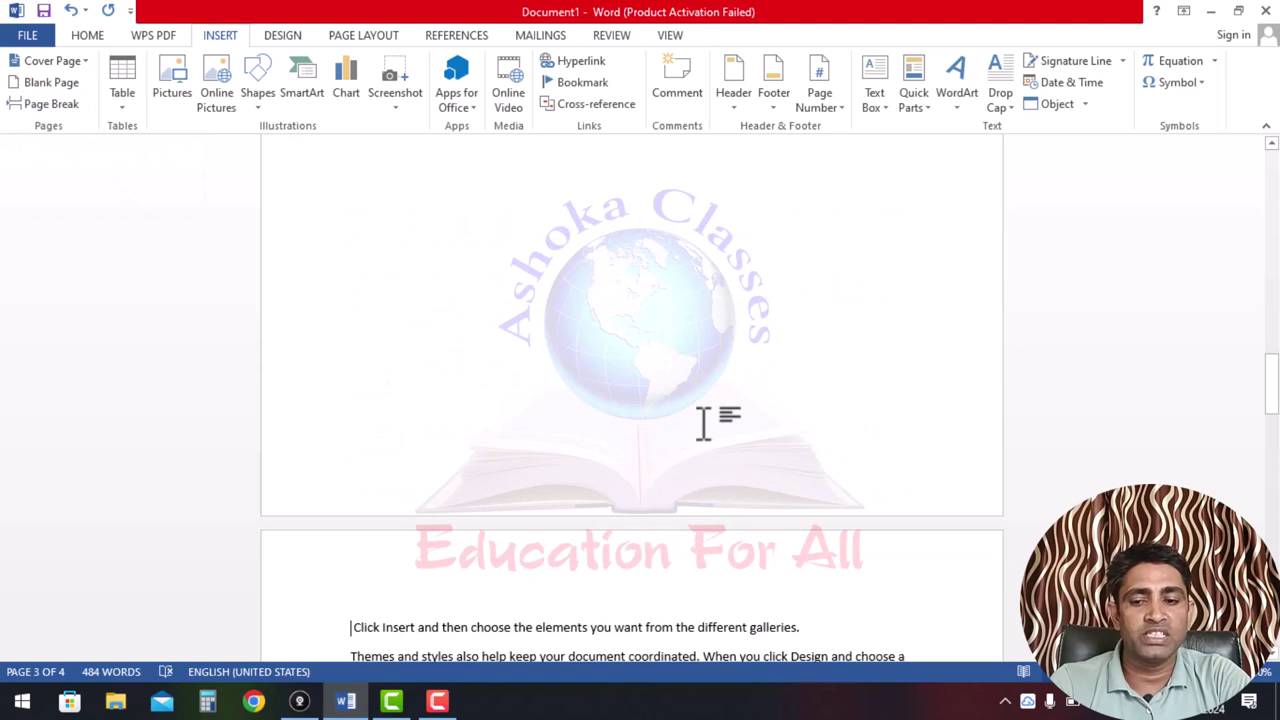
scroll(702, 423, down, 3)
scroll(702, 423, up, 3)
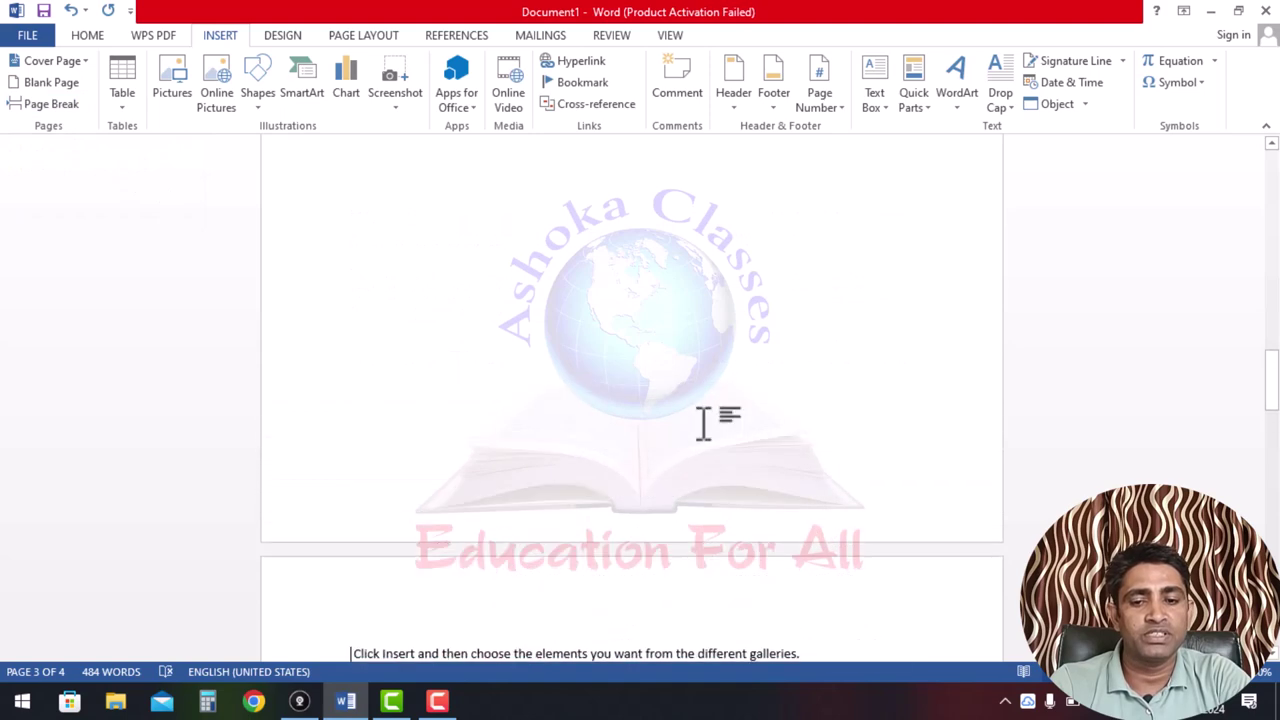
scroll(702, 423, up, 3)
scroll(702, 423, up, 3)
scroll(702, 423, up, 2)
scroll(702, 423, up, 3)
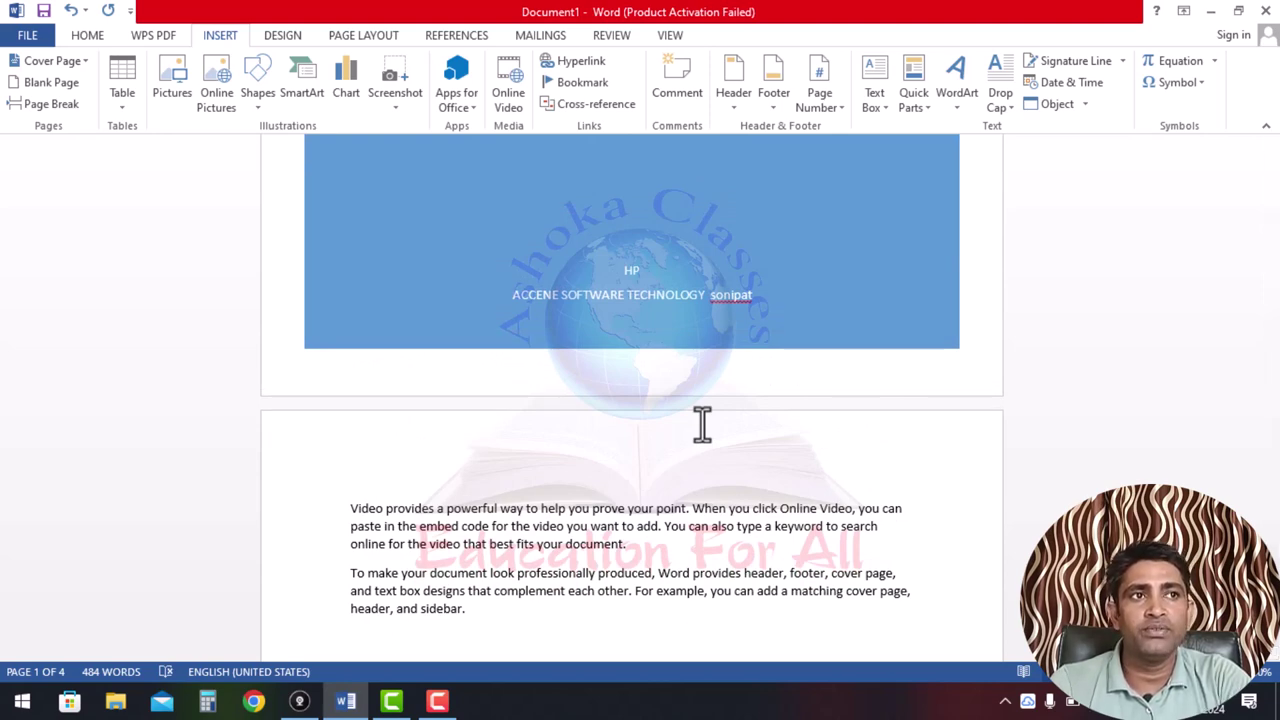
scroll(702, 425, down, 1)
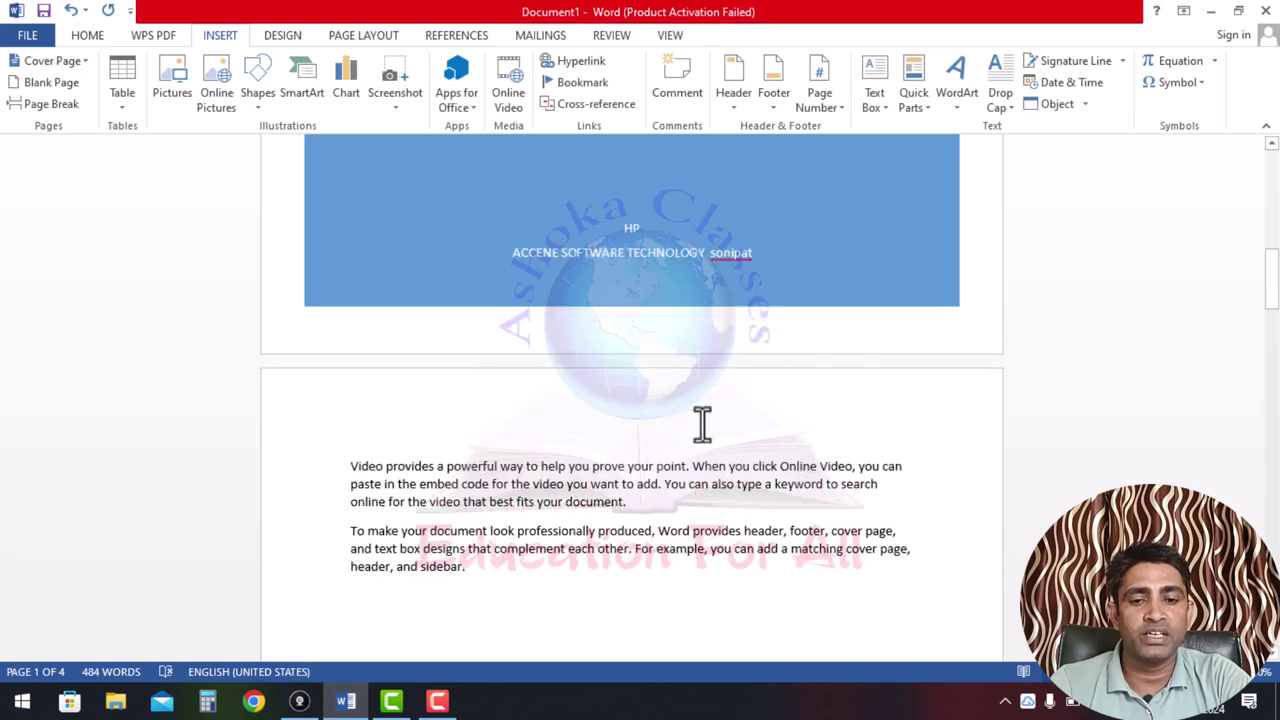
scroll(702, 423, down, 2)
scroll(702, 423, down, 2)
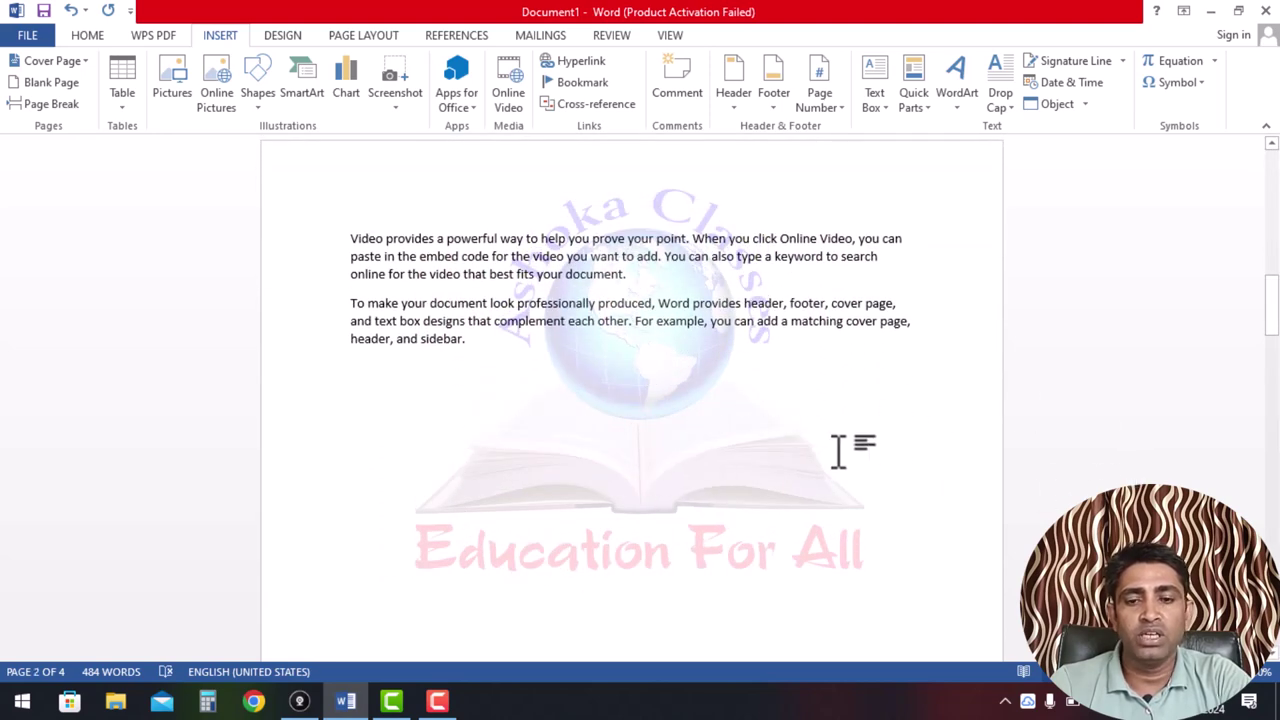
scroll(731, 420, down, 1)
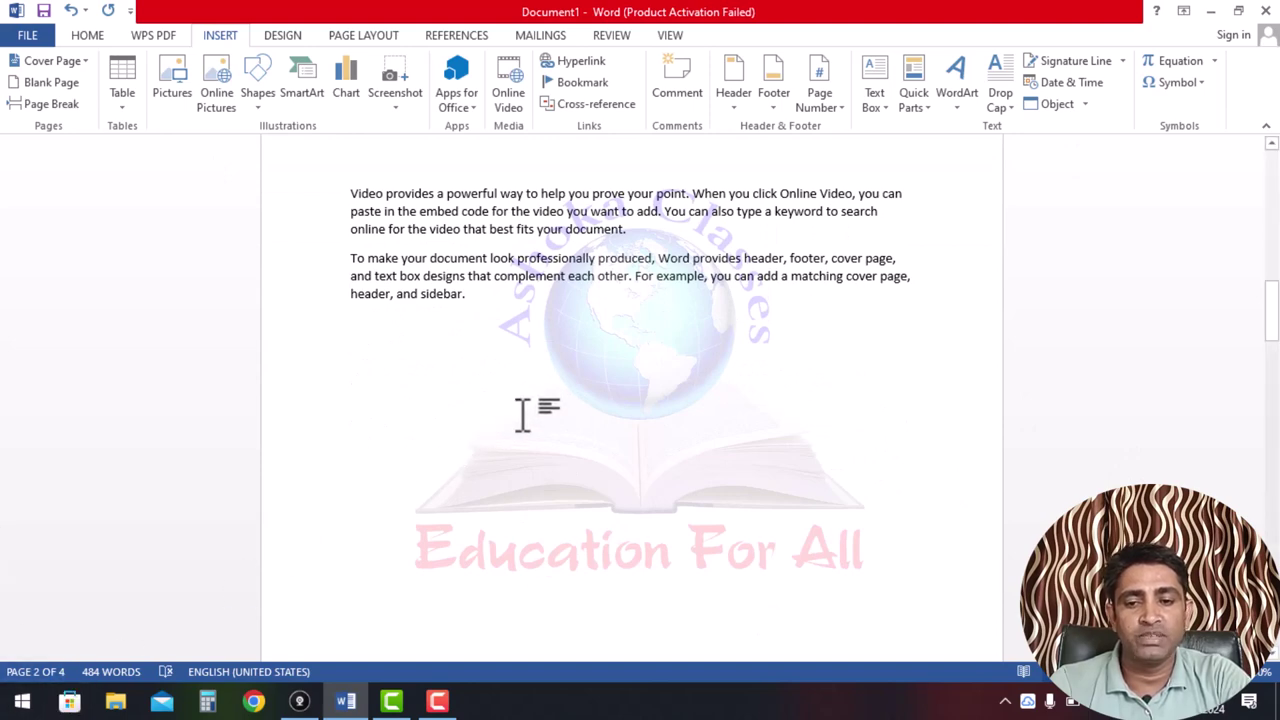
scroll(522, 415, down, 3)
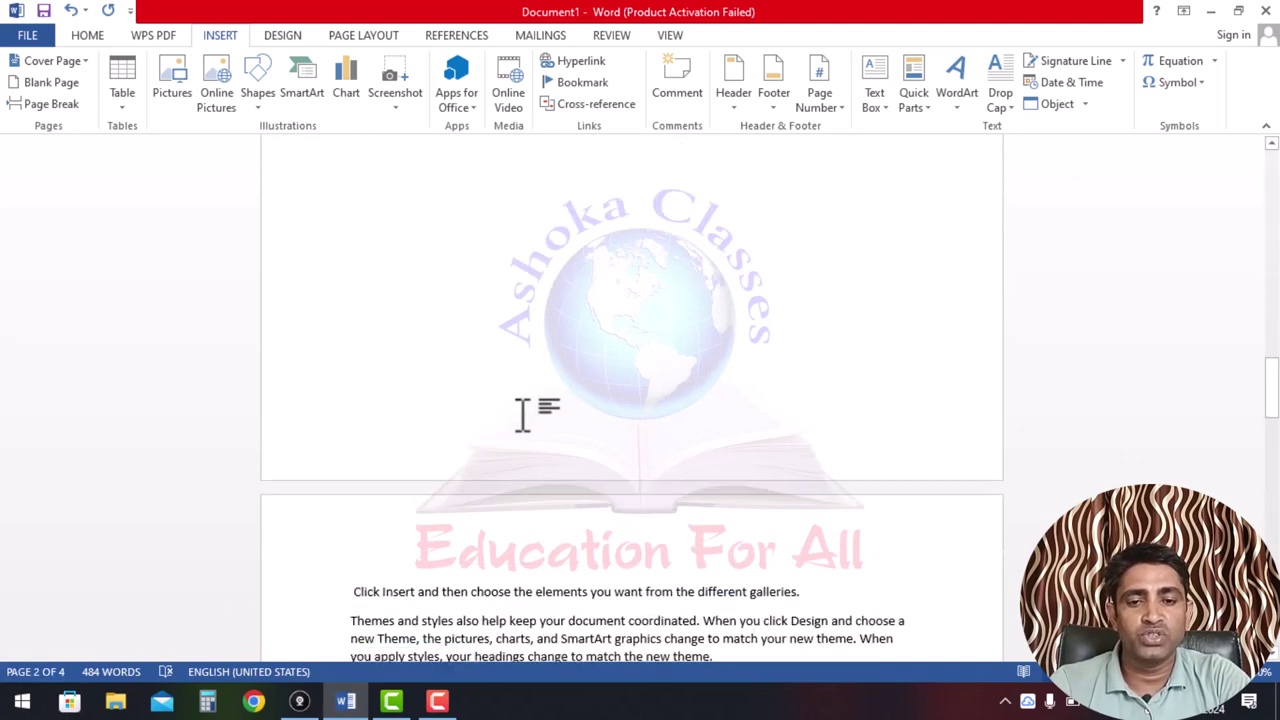
scroll(522, 415, down, 4)
scroll(522, 415, down, 4)
scroll(522, 415, down, 5)
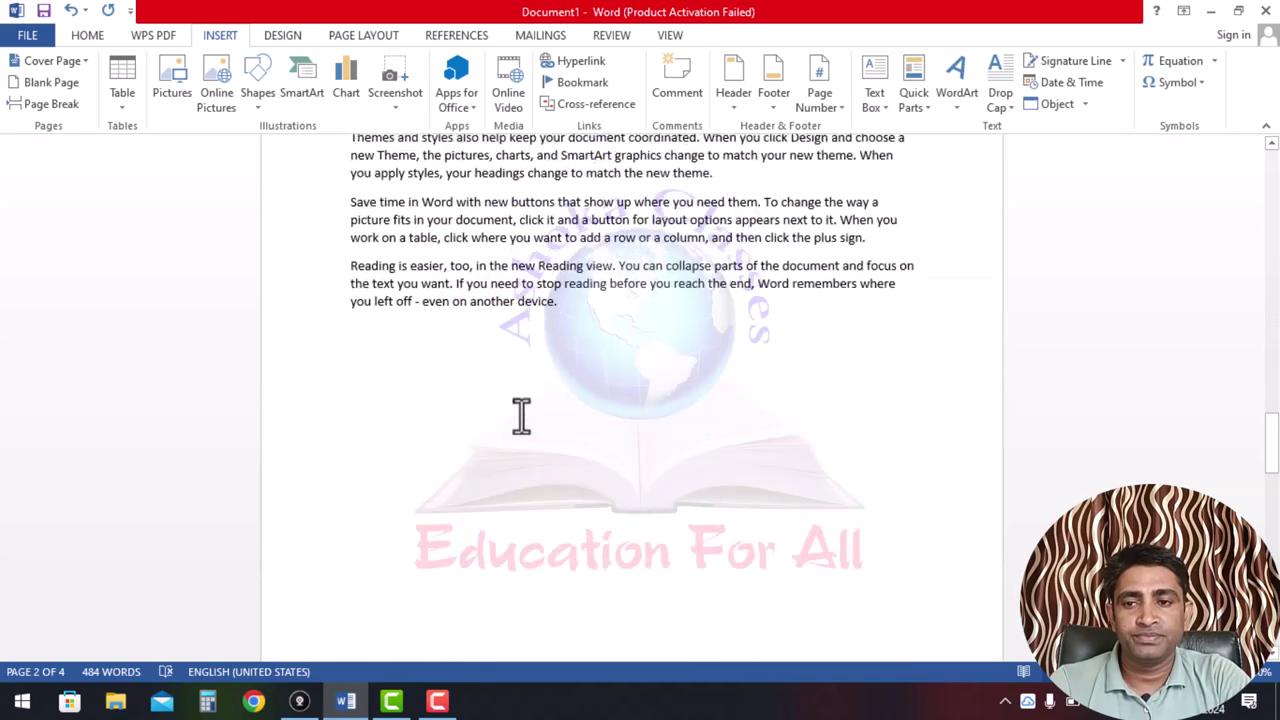
scroll(400, 400, down, 2)
- Add a new blank page with Ctrl+Enter and bring up the Insert Table size grid
key(ctrl+Return)
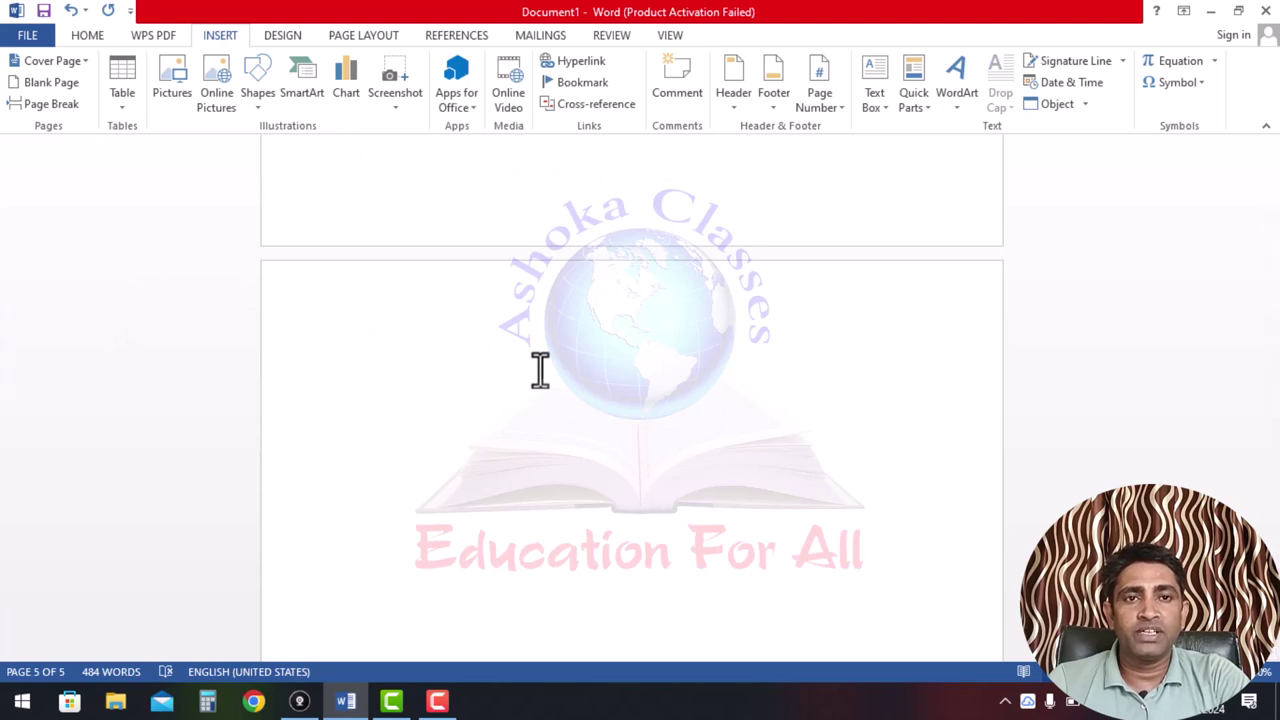
click(120, 108)
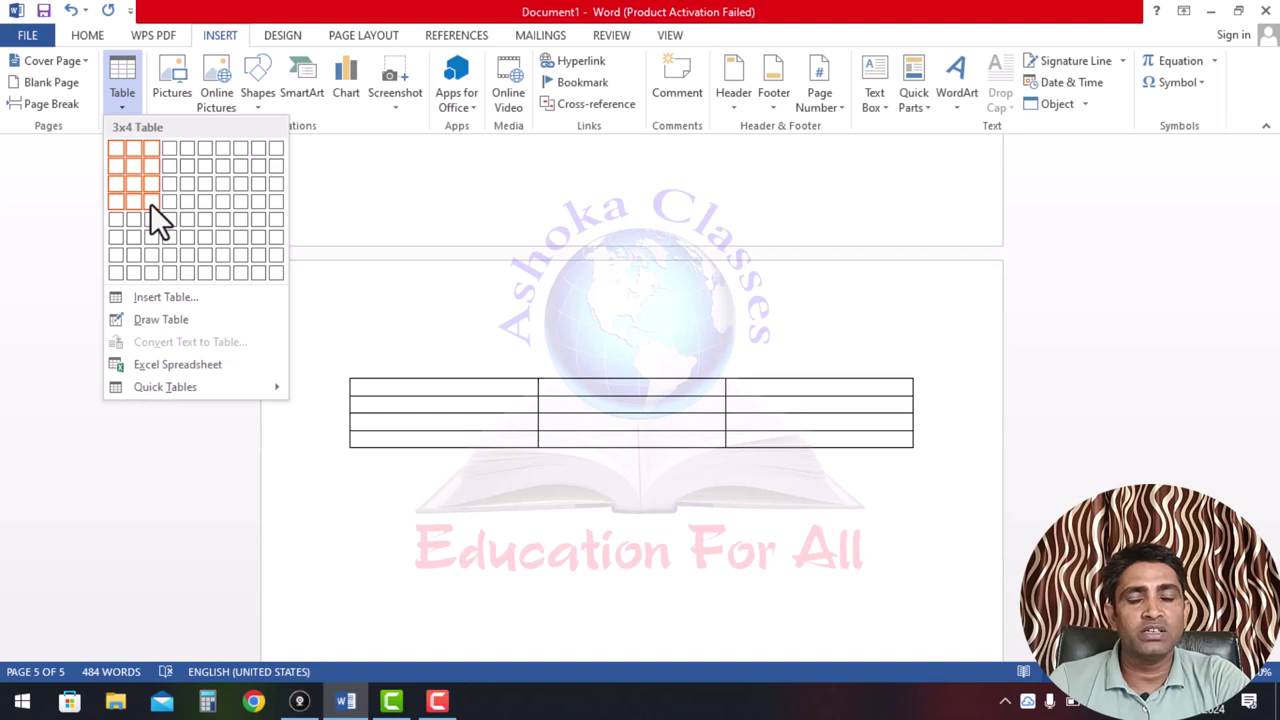
- Insert a 6-column, 4-row table on page 5 and add an empty line below it
click(203, 203)
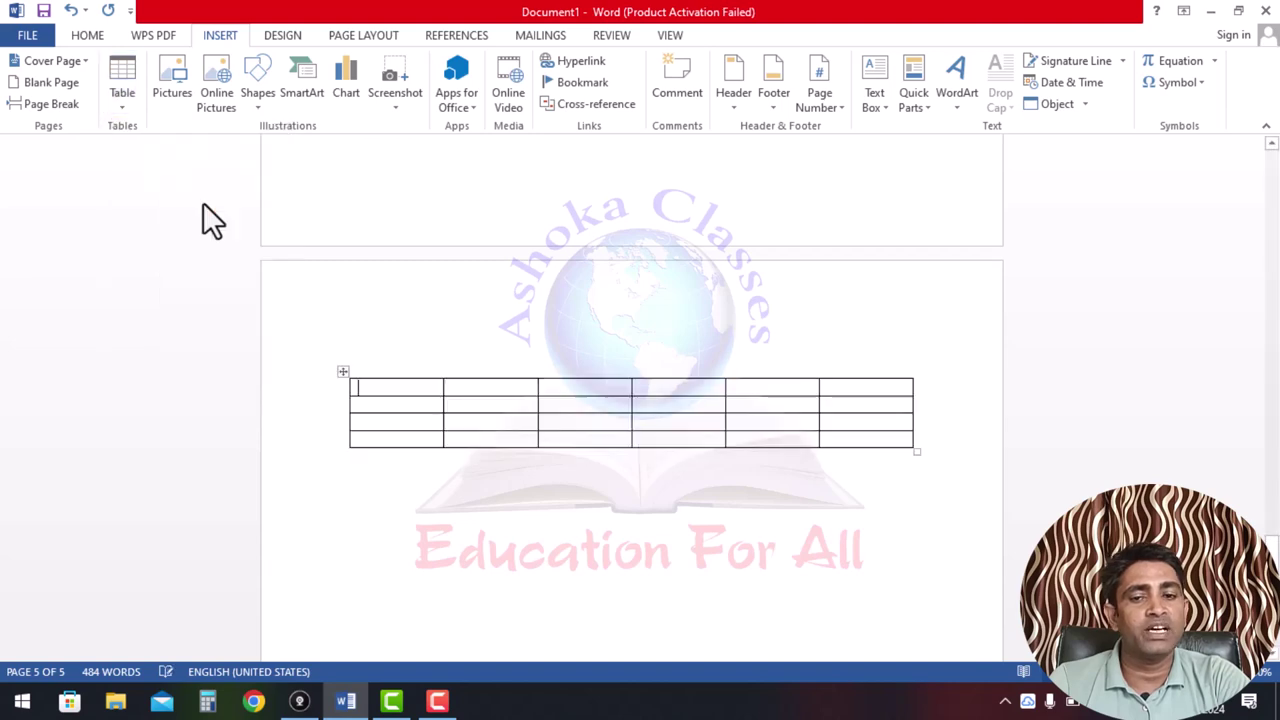
key(Up)
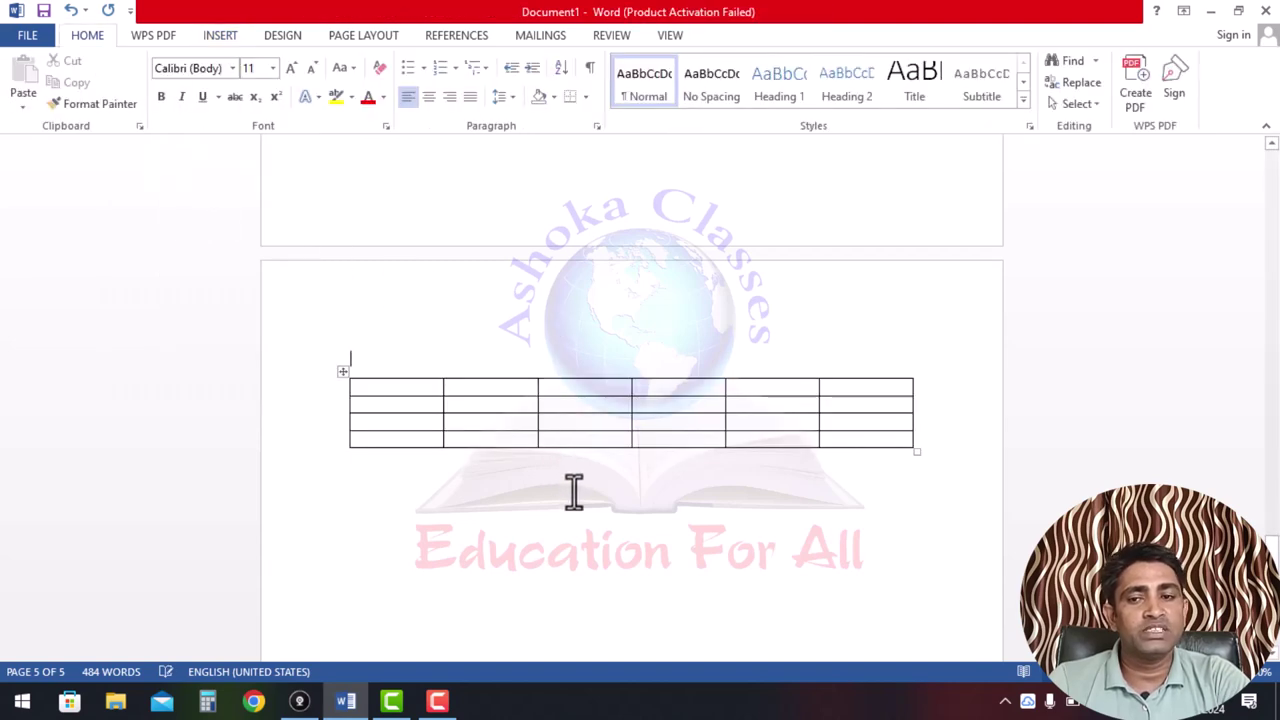
click(573, 490)
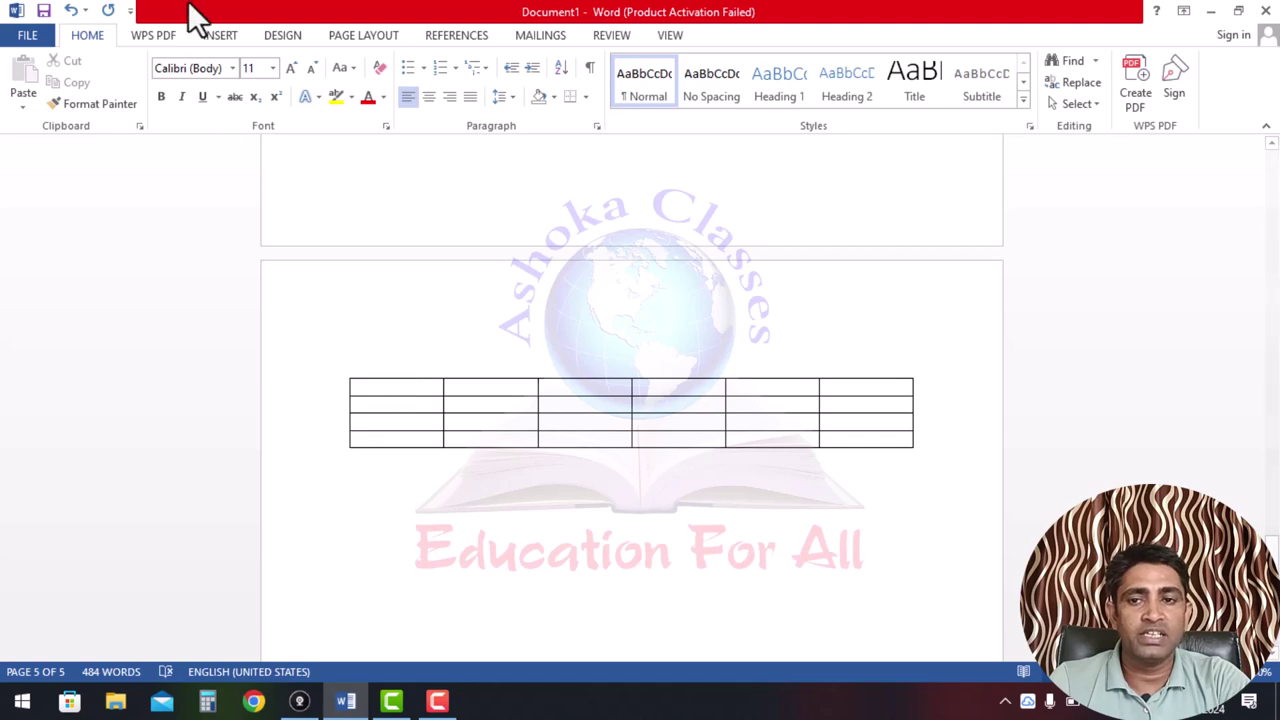
click(219, 35)
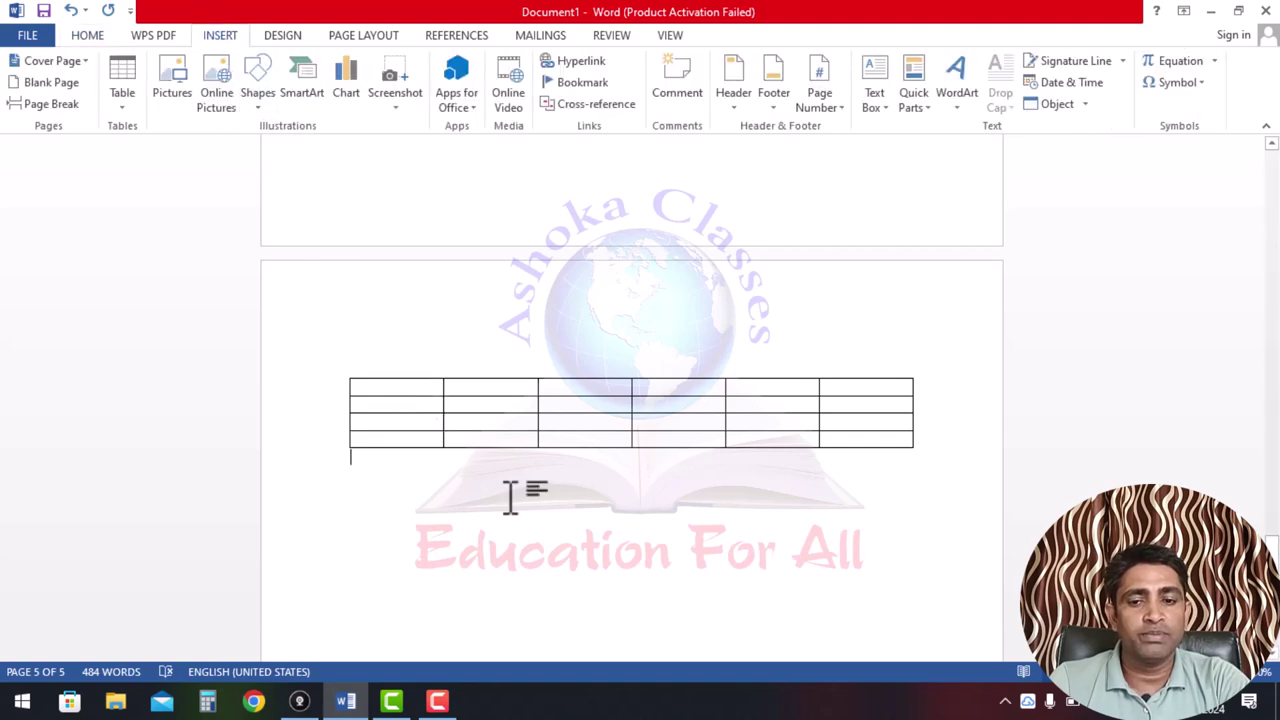
key(Return)
key(Return)
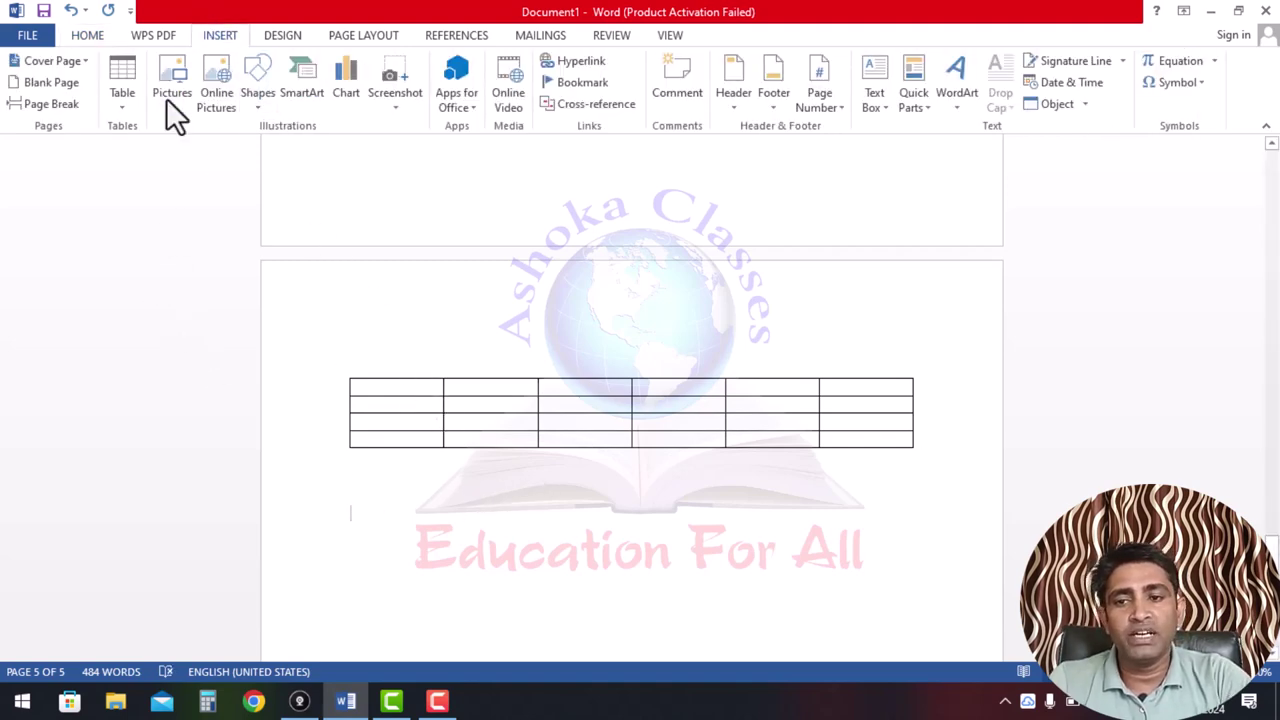
- Insert a 10-column by 6-row table via the Insert Table dialog below the first table
click(128, 108)
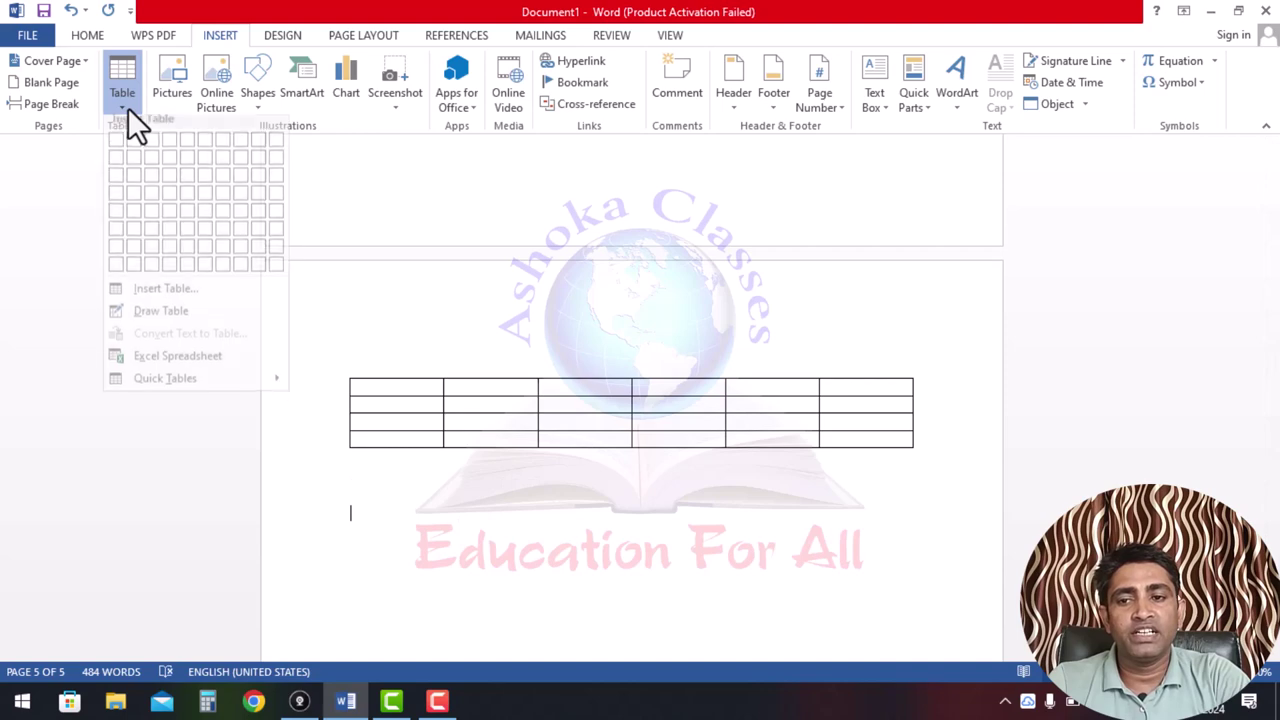
click(171, 300)
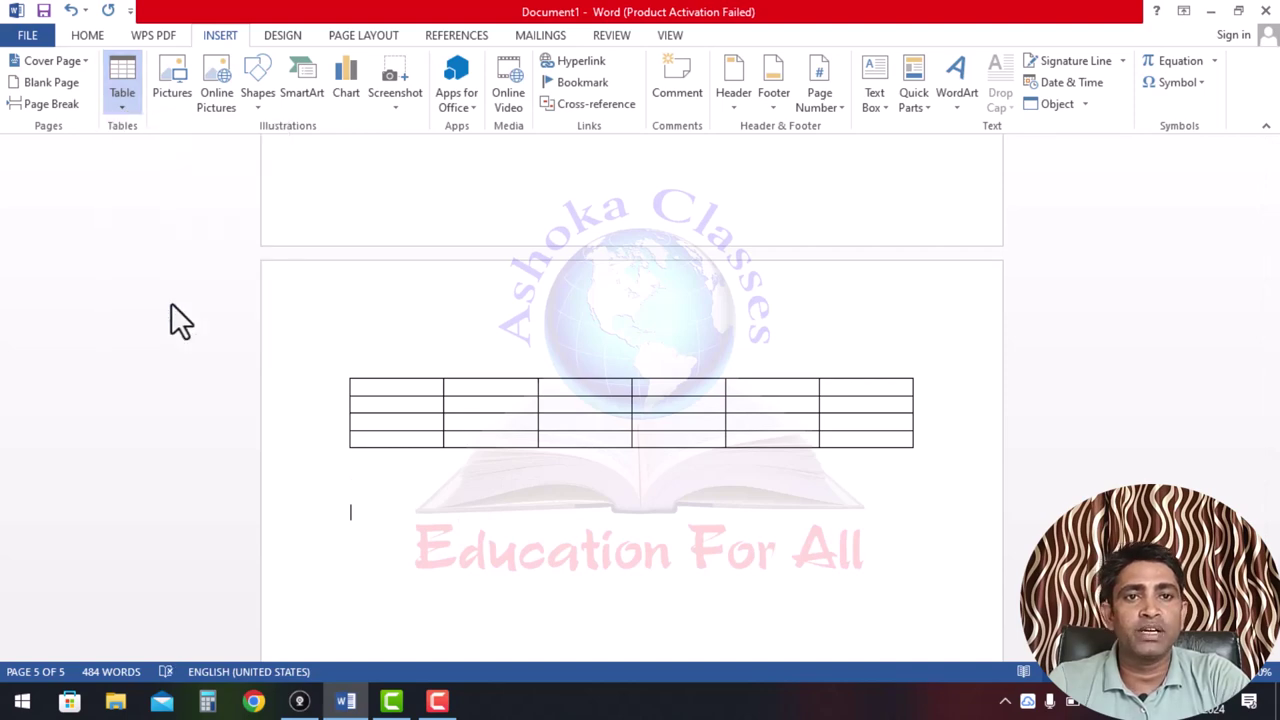
drag(619, 217, 692, 156)
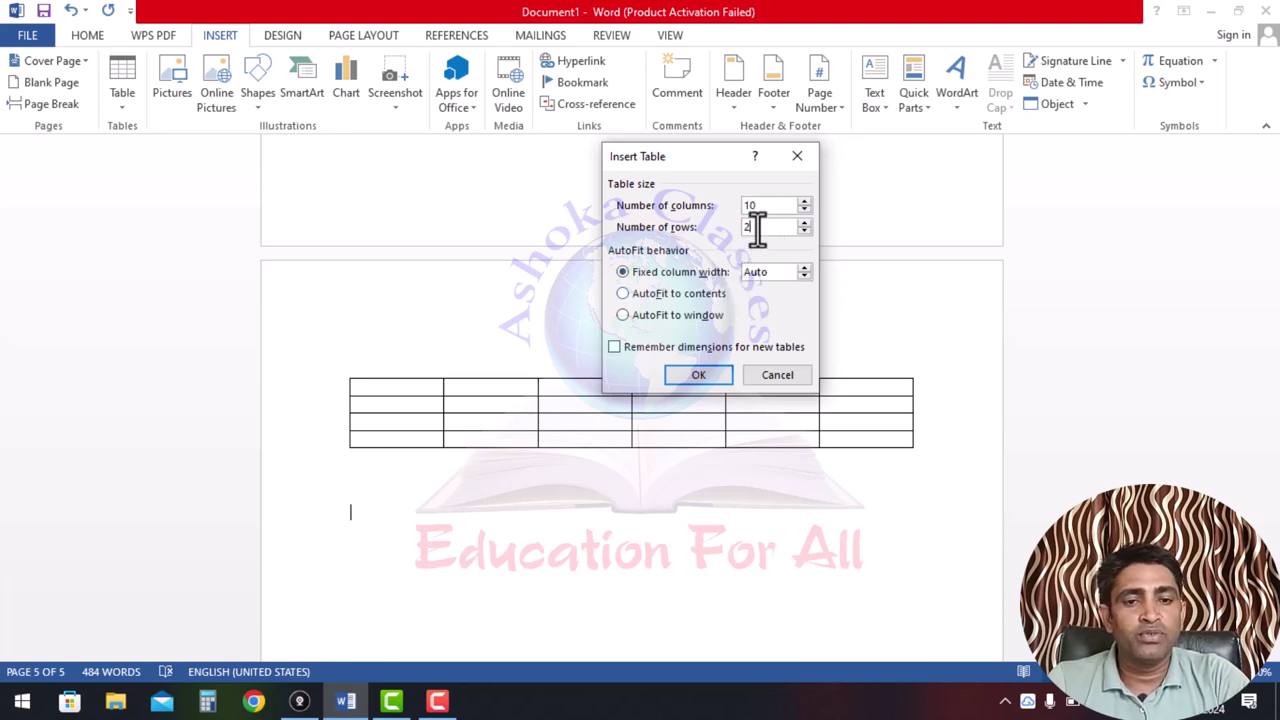
text(6)
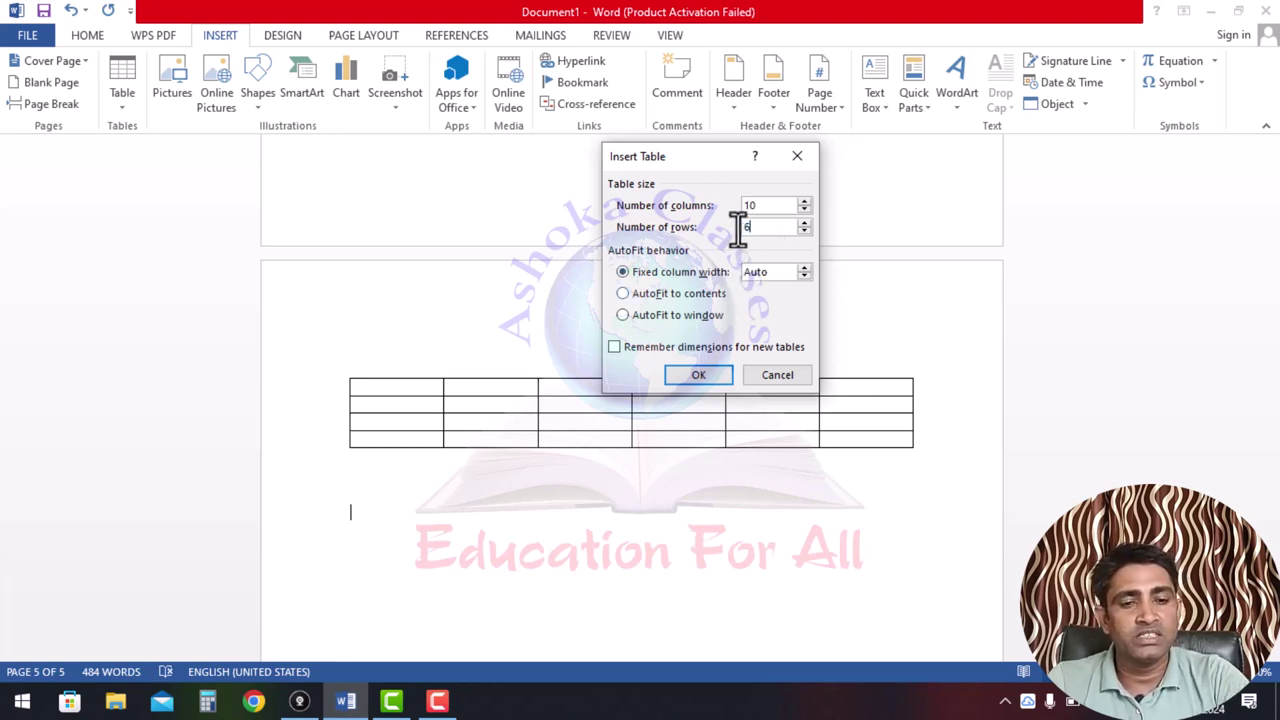
click(705, 375)
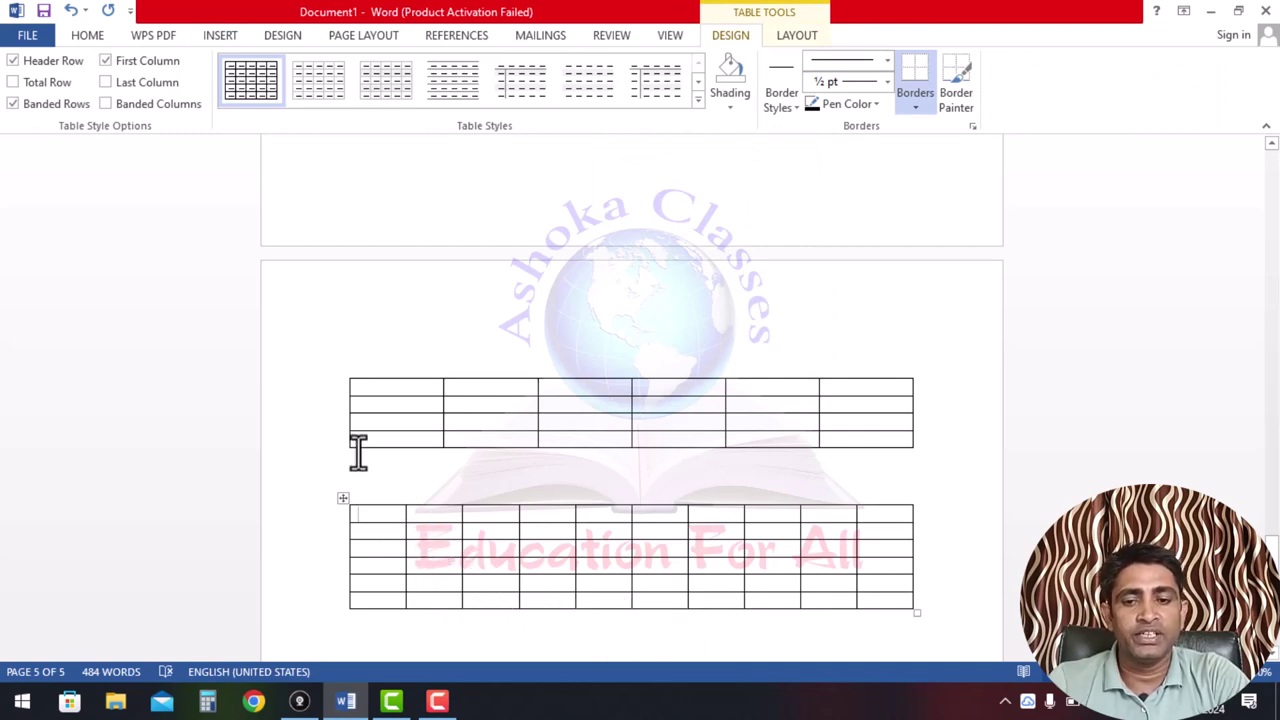
- Type 1, 2, 3 and 4 down the upper table's first column
click(387, 392)
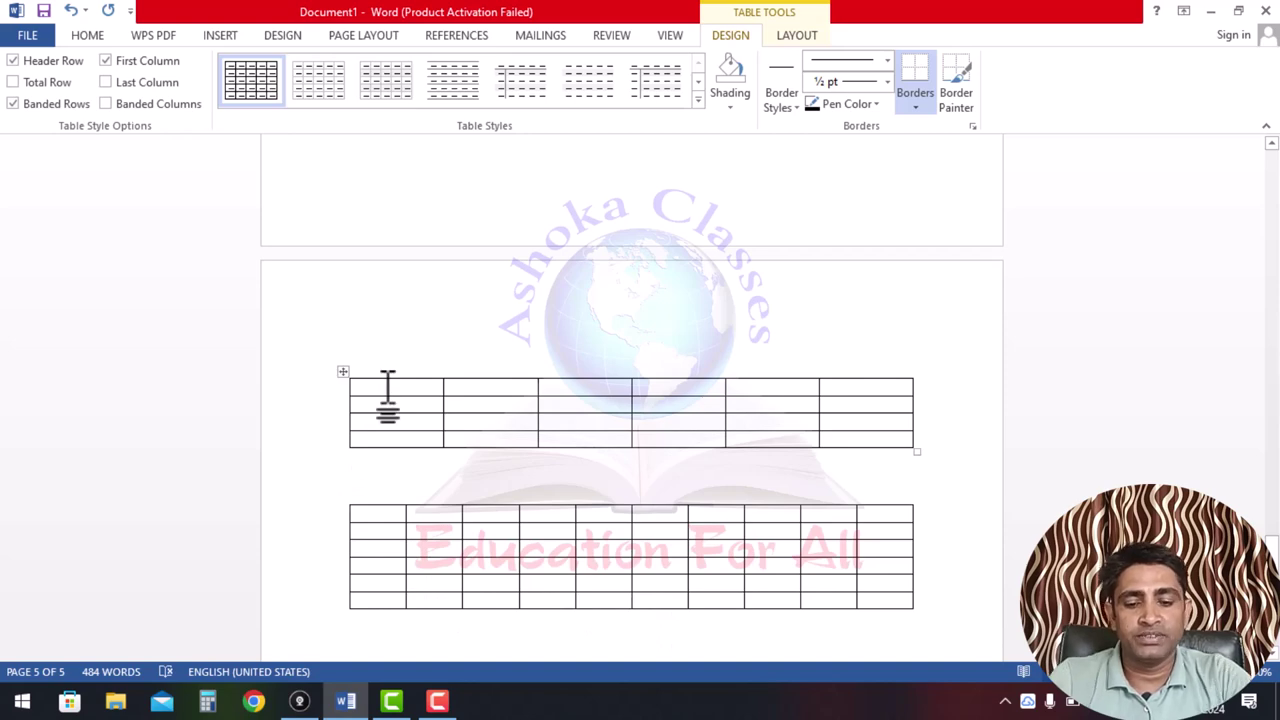
text(1)
key(Return)
text(2)
key(Return)
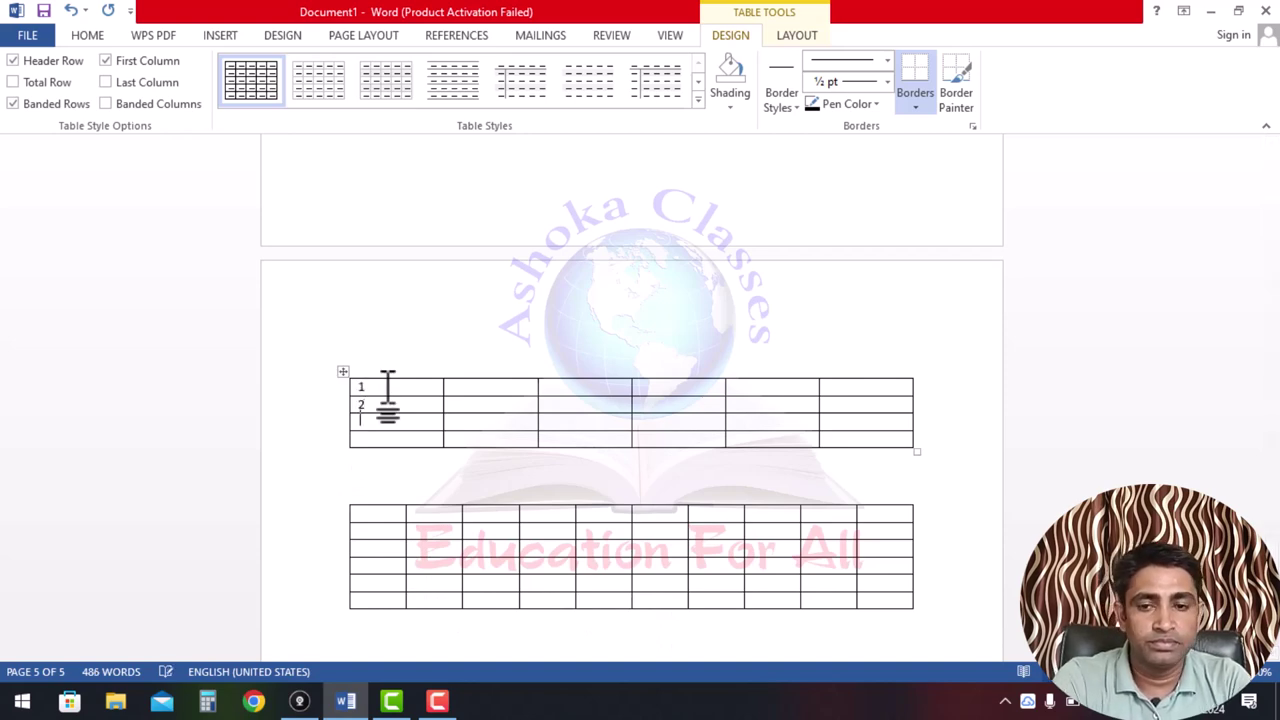
text(3)
key(Return)
text(4)
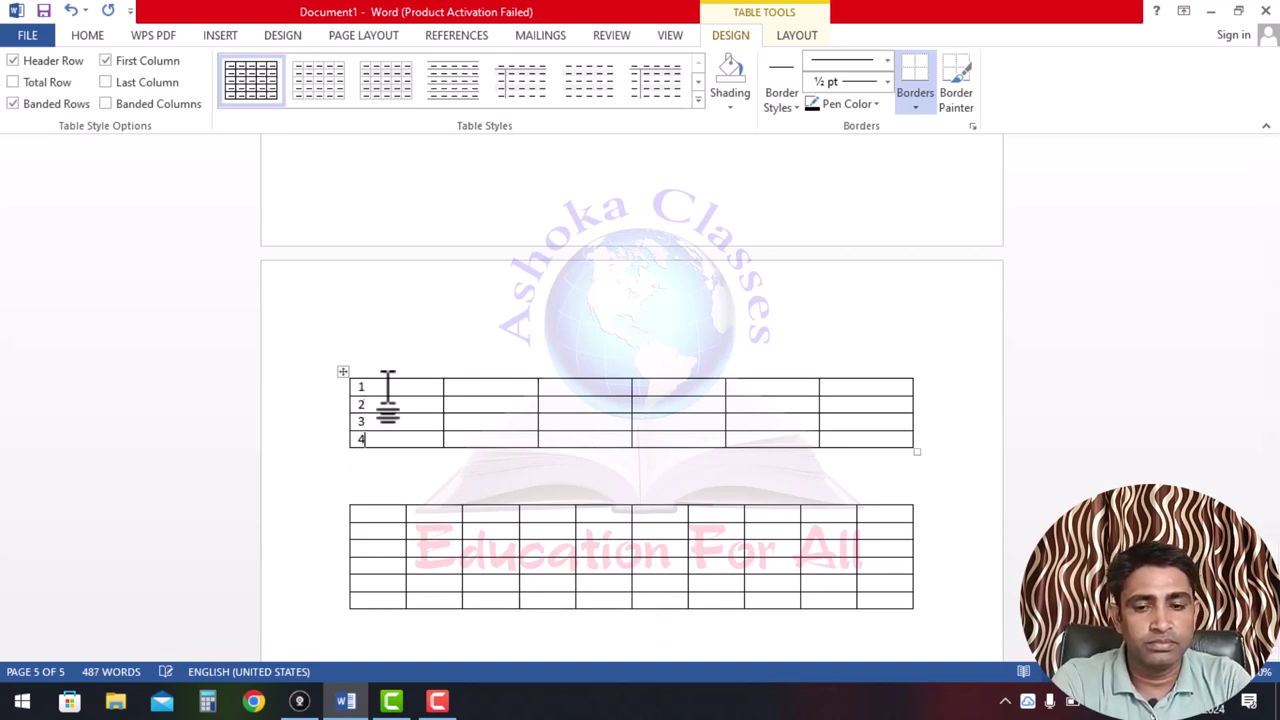
- Label the first two header cells 'Sr no' and 'name', replacing the 1
click(464, 393)
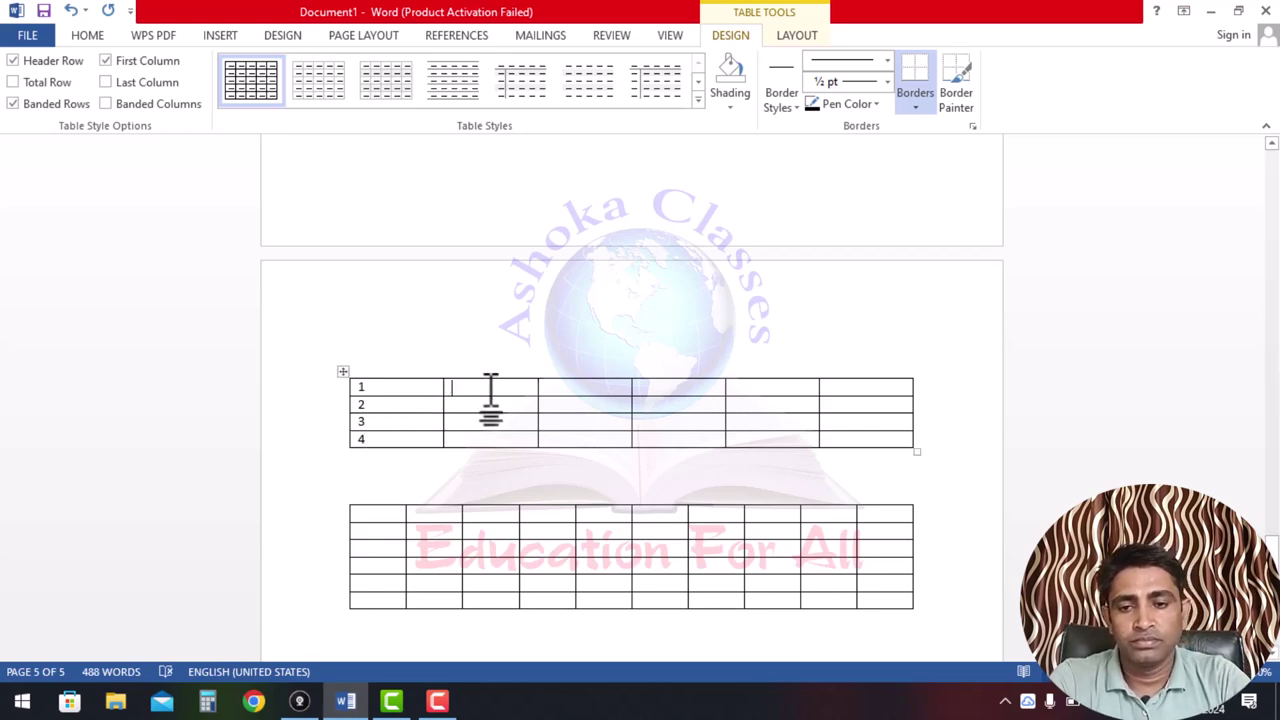
double_click(352, 388)
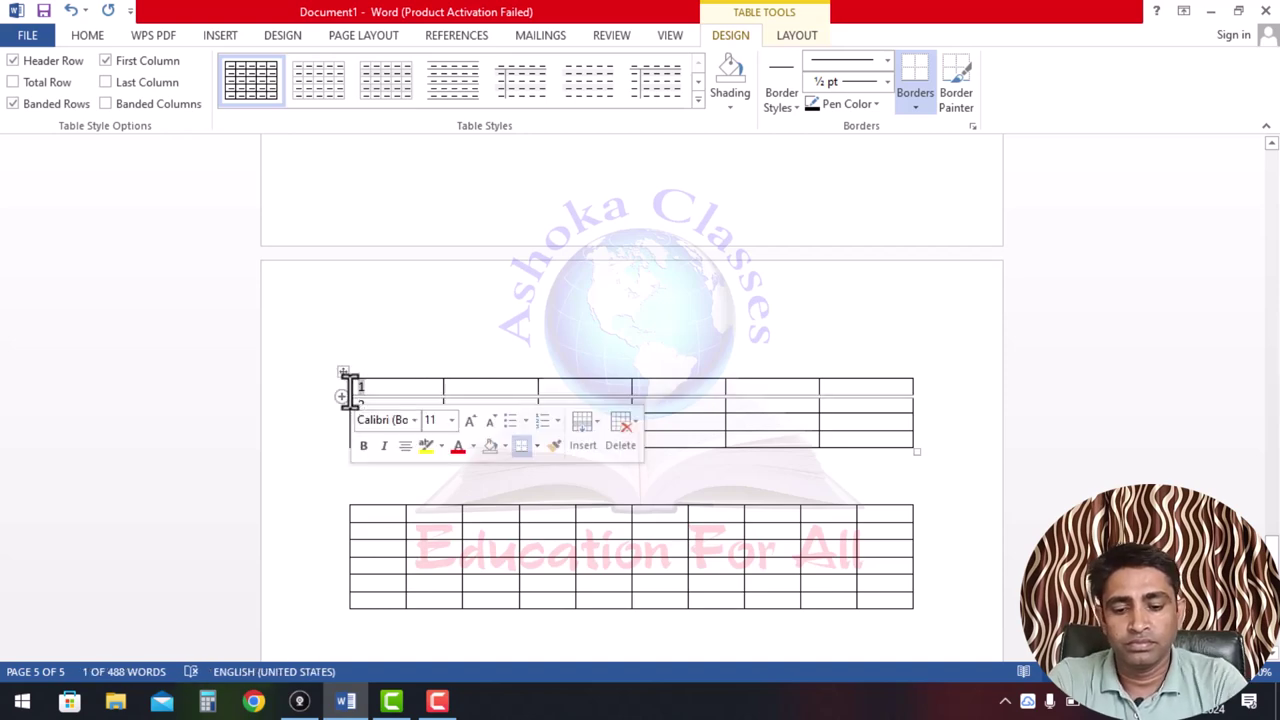
text(Sr n)
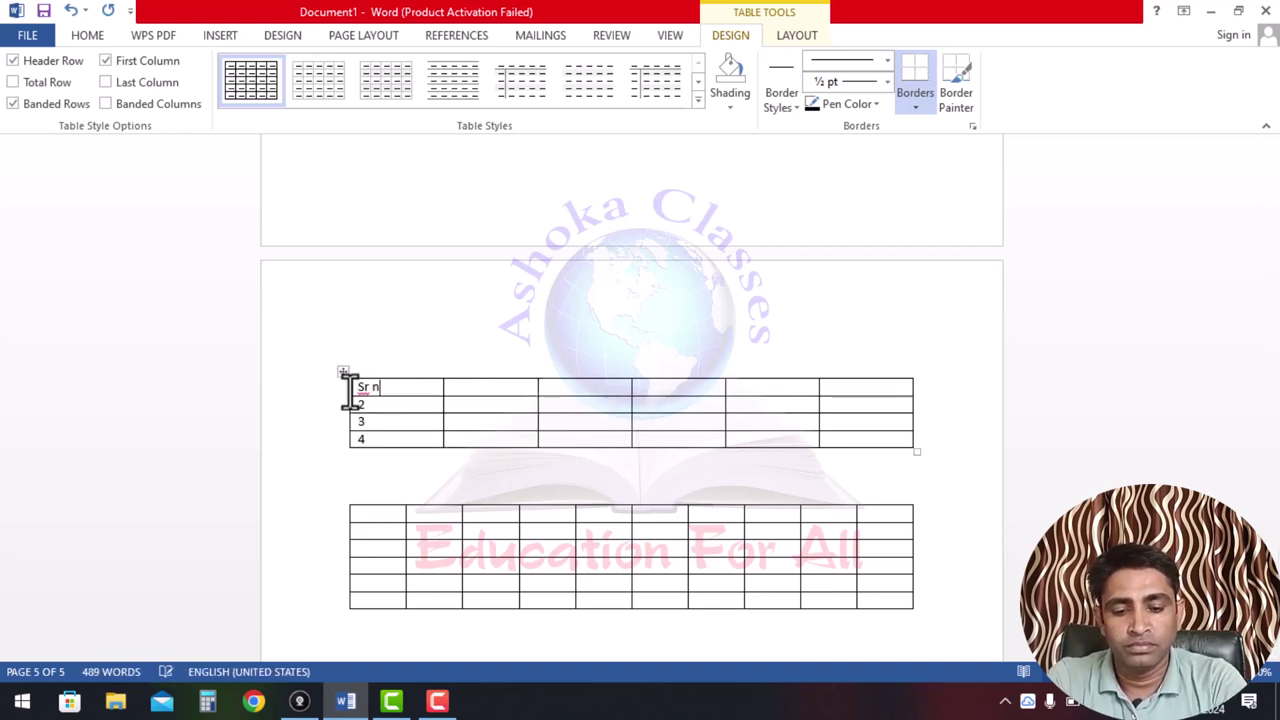
text(o)
click(469, 390)
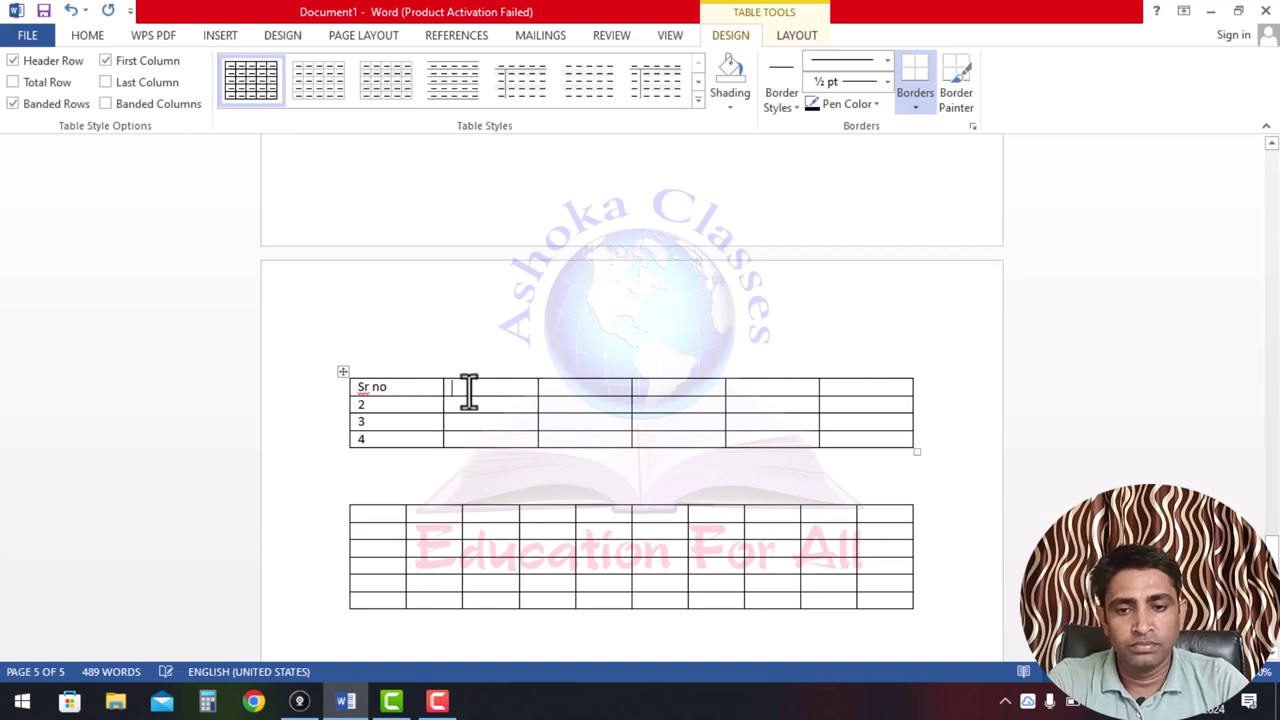
text(name)
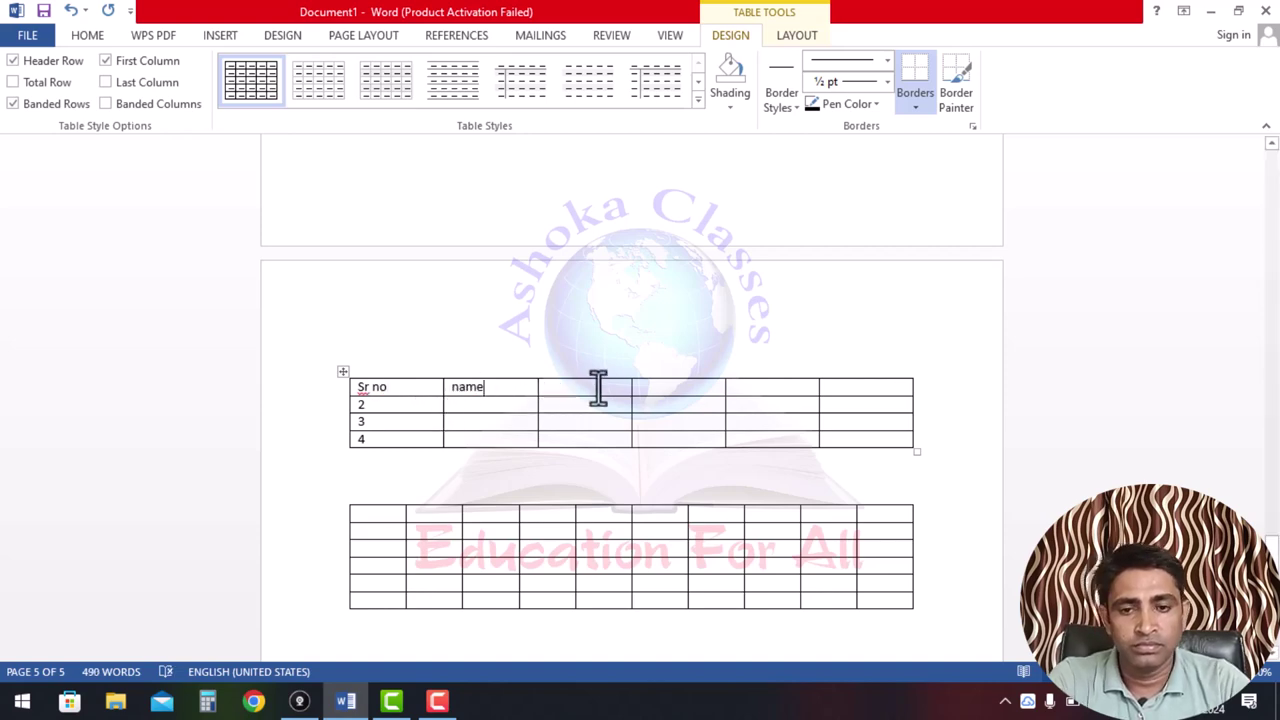
click(612, 392)
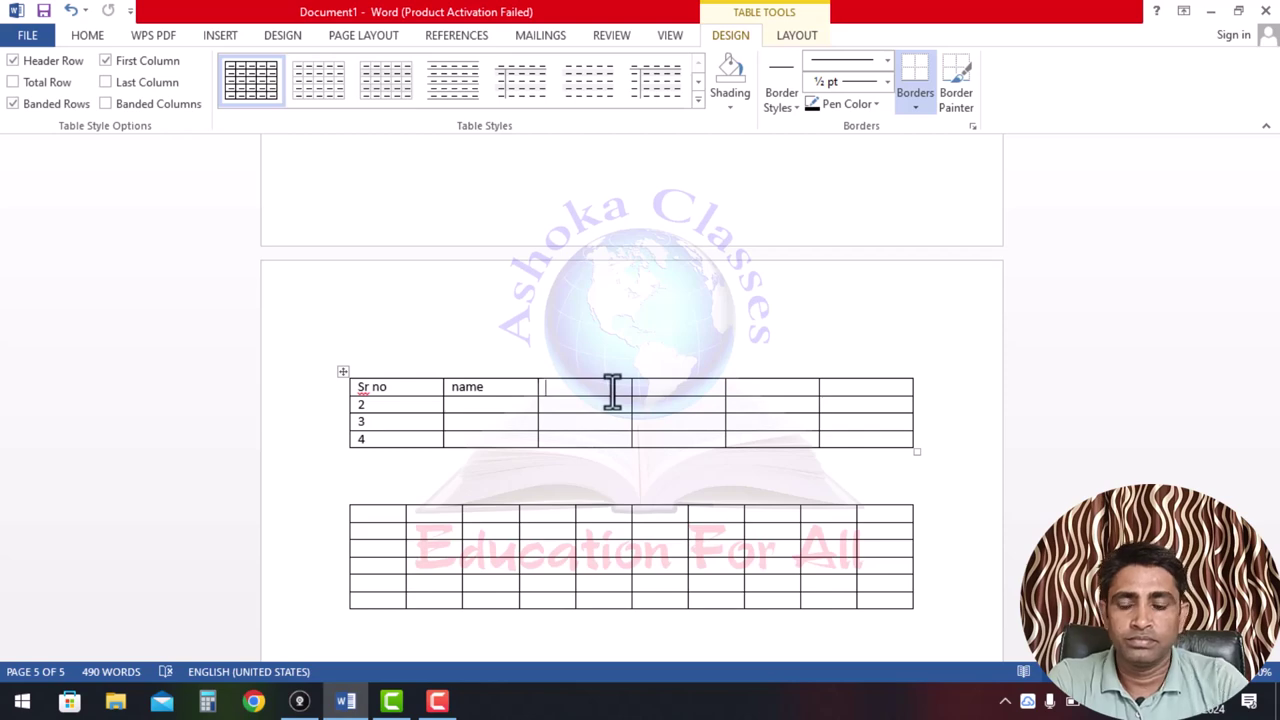
- Rename the 'Sr no' header to 'roll' and select the roll and name headers
click(401, 388)
drag(401, 388, 357, 388)
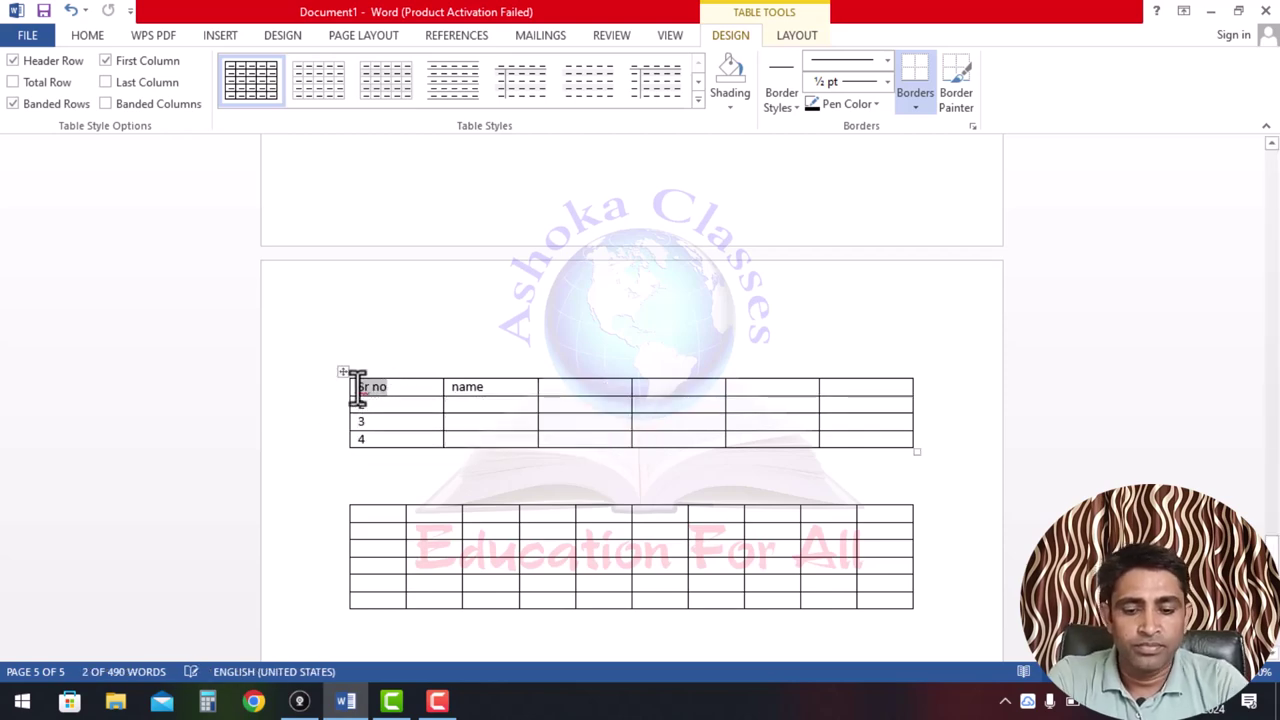
text(roll)
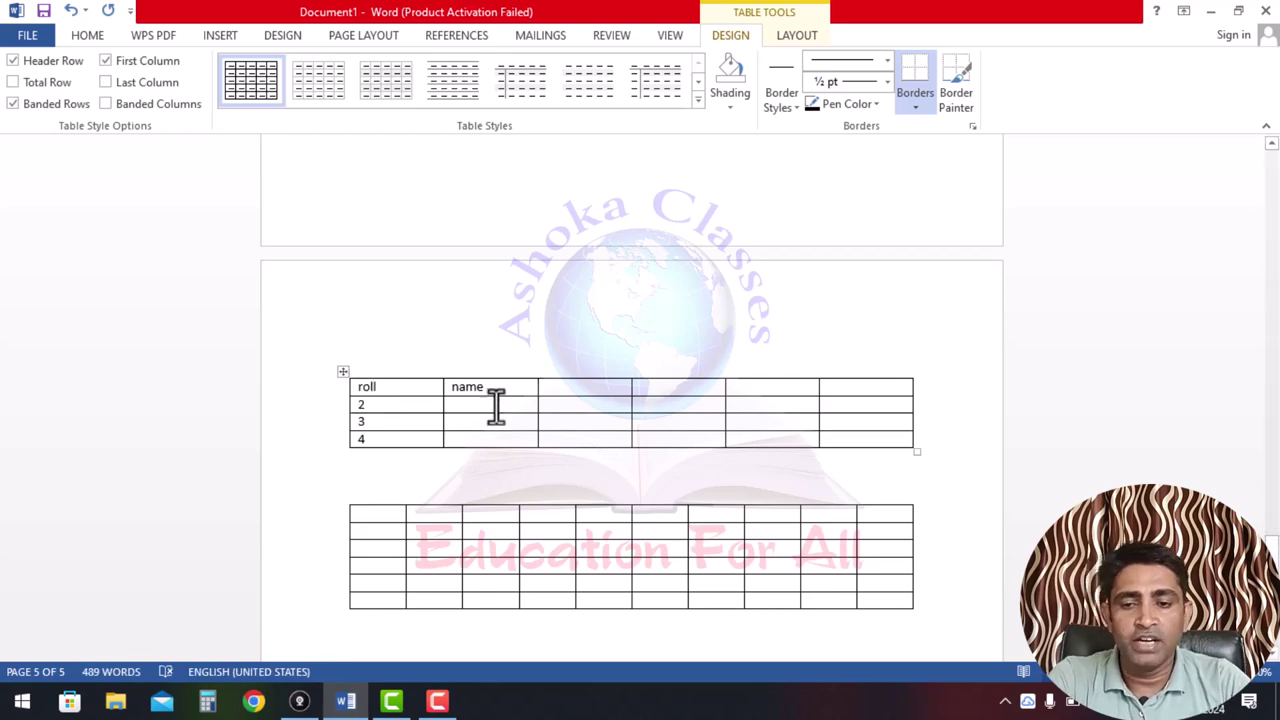
click(501, 388)
drag(501, 388, 434, 394)
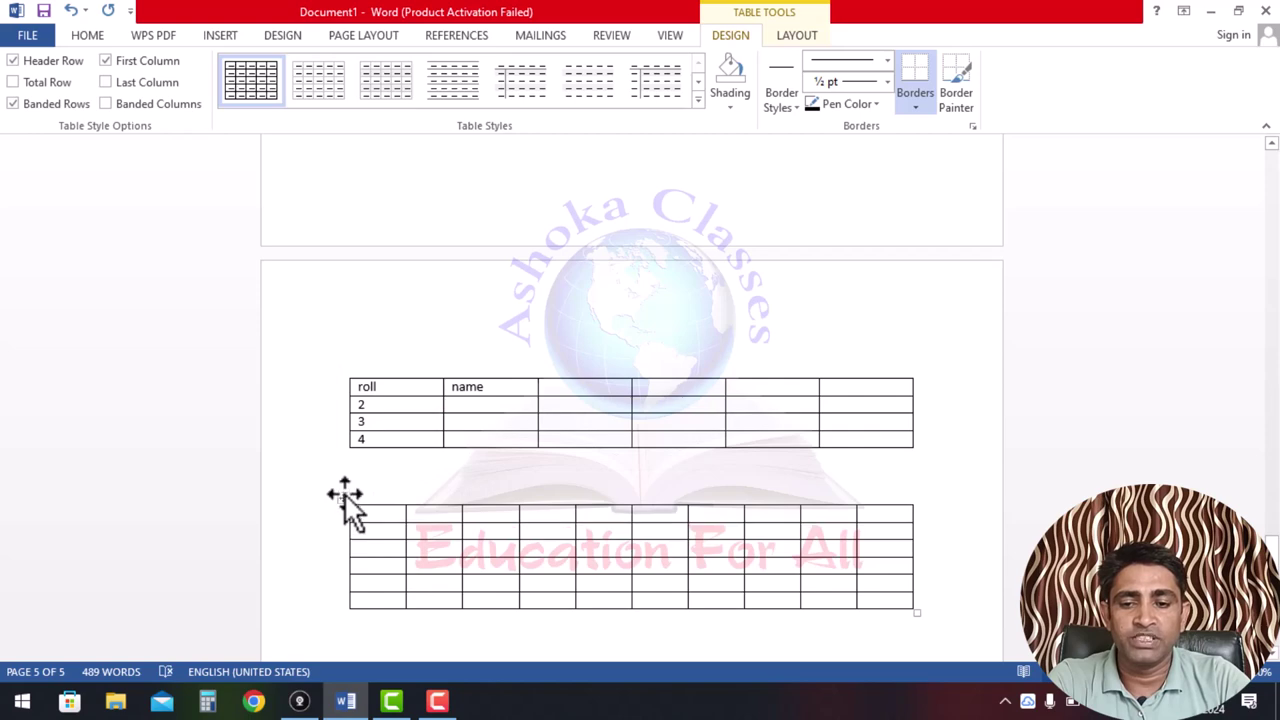
- Select the lower 10-column table and delete it with Delete Table
click(344, 494)
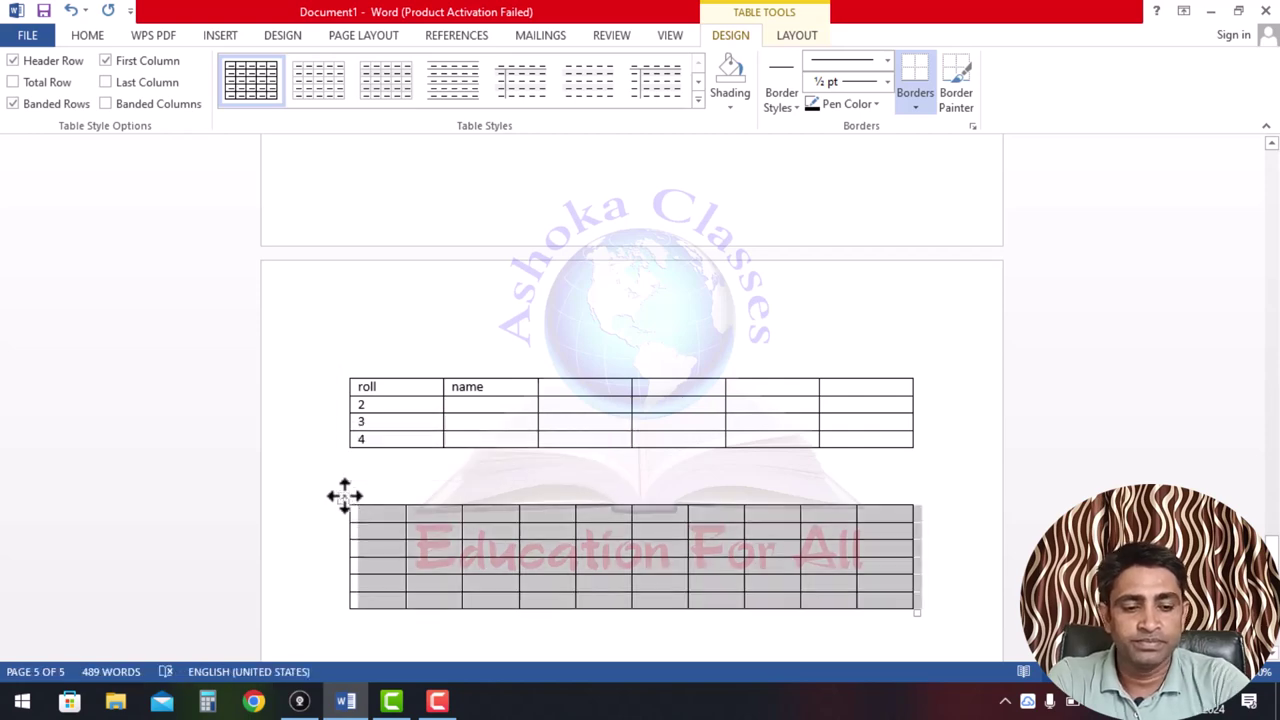
click(343, 497)
click(342, 498)
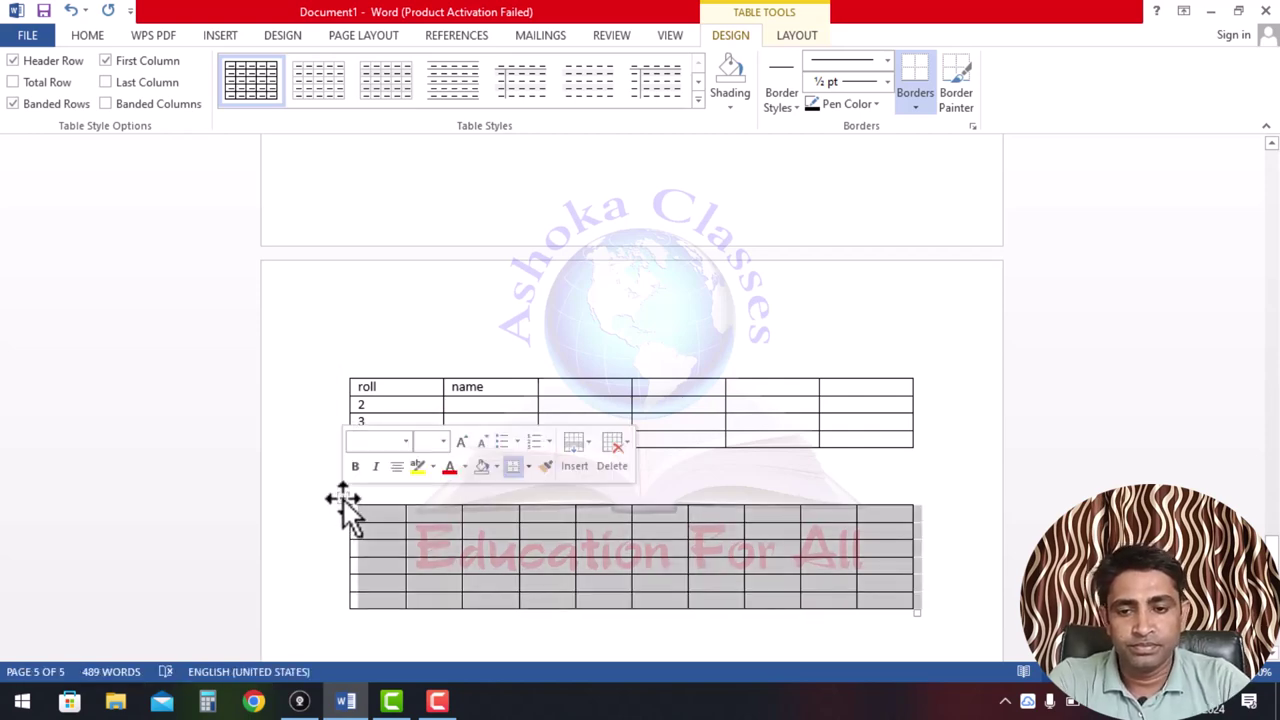
click(342, 497)
click(342, 497)
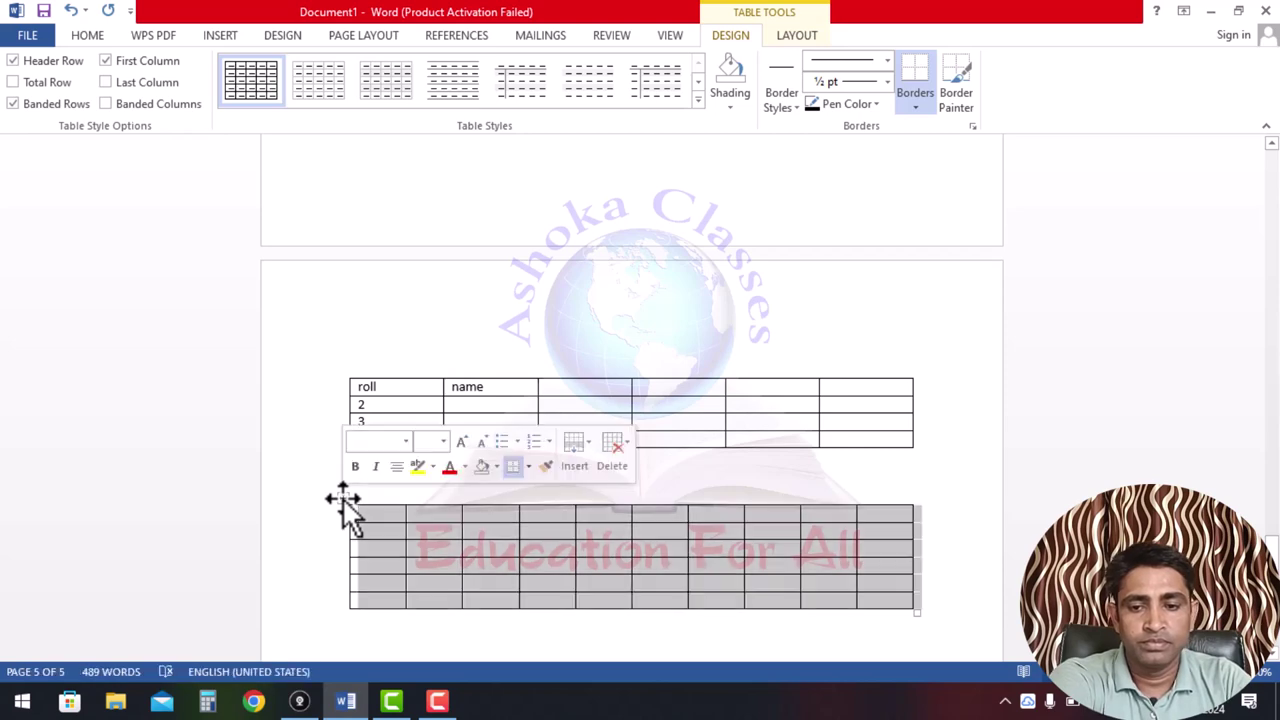
click(342, 497)
click(342, 497)
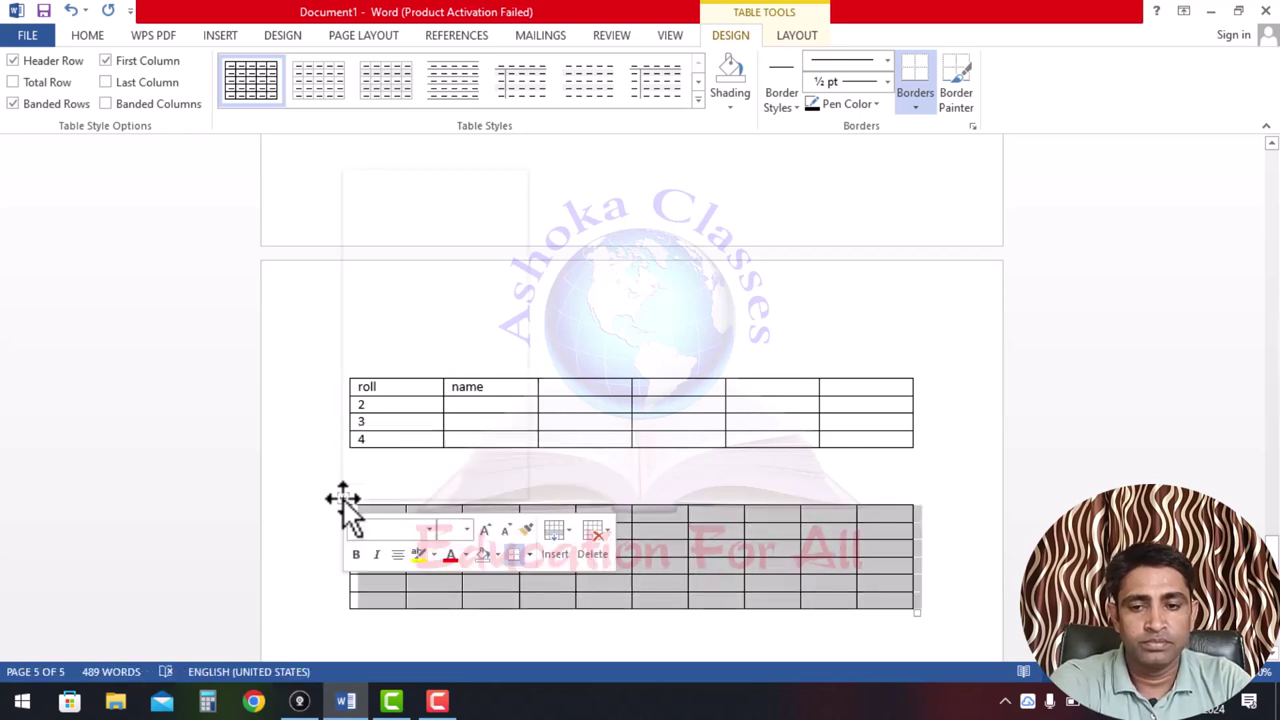
right_click(342, 497)
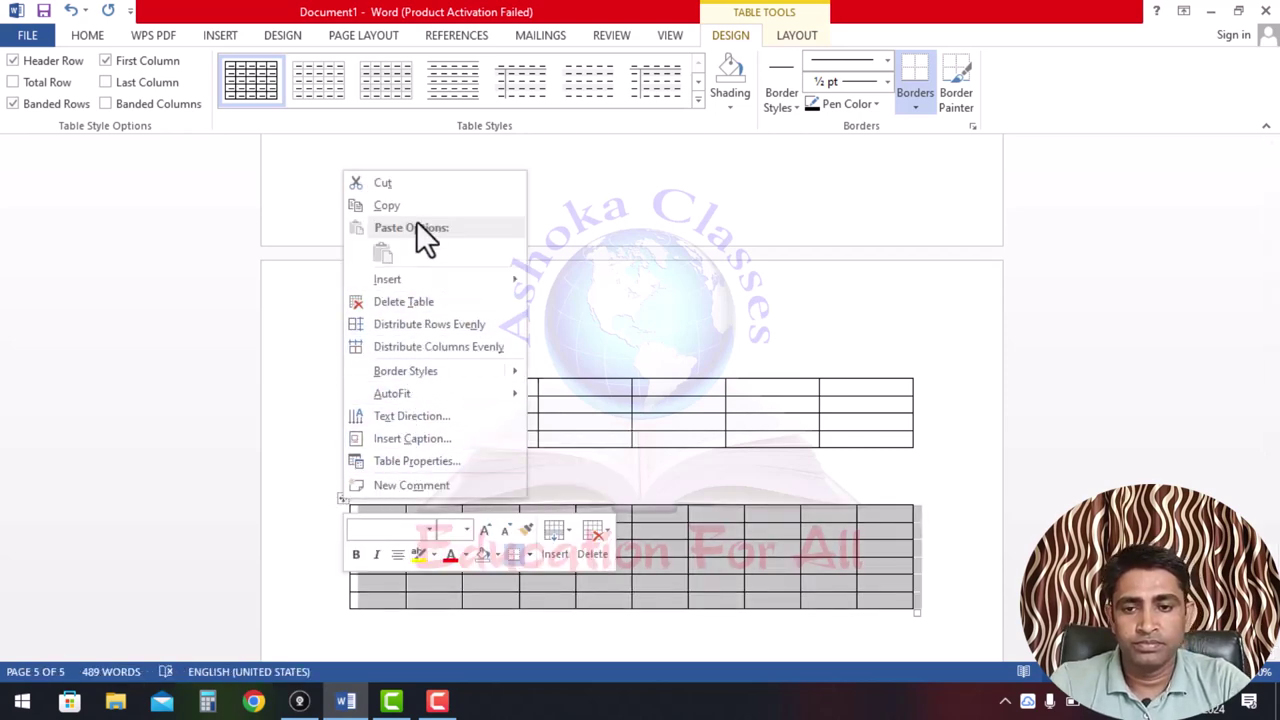
click(419, 301)
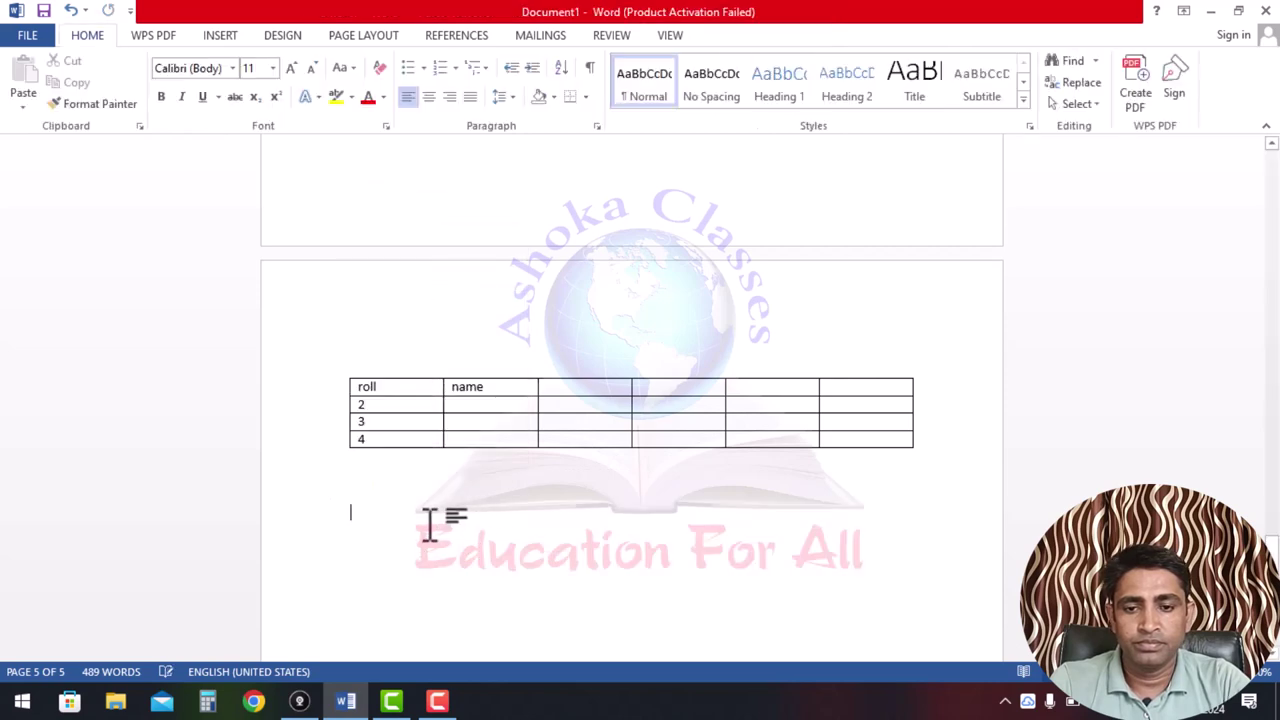
- Fill the remaining header cells with hindi (replacing 'subject'), english, math and total
click(397, 393)
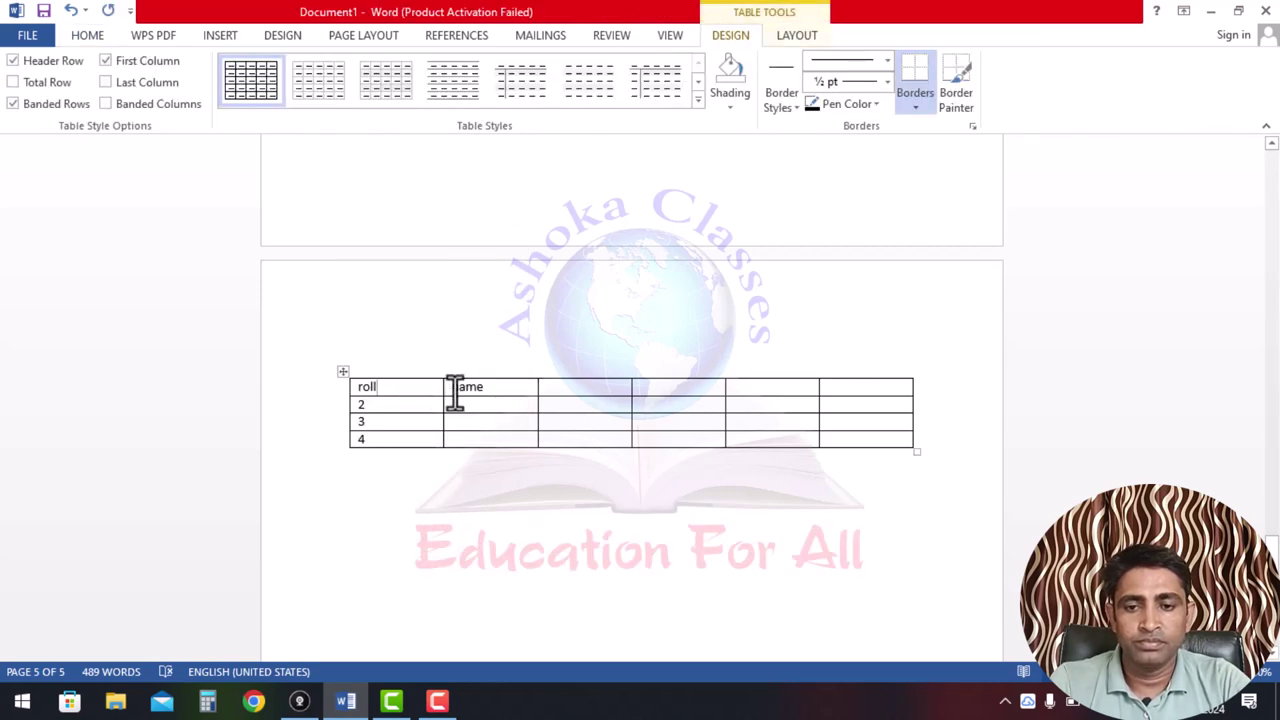
click(568, 389)
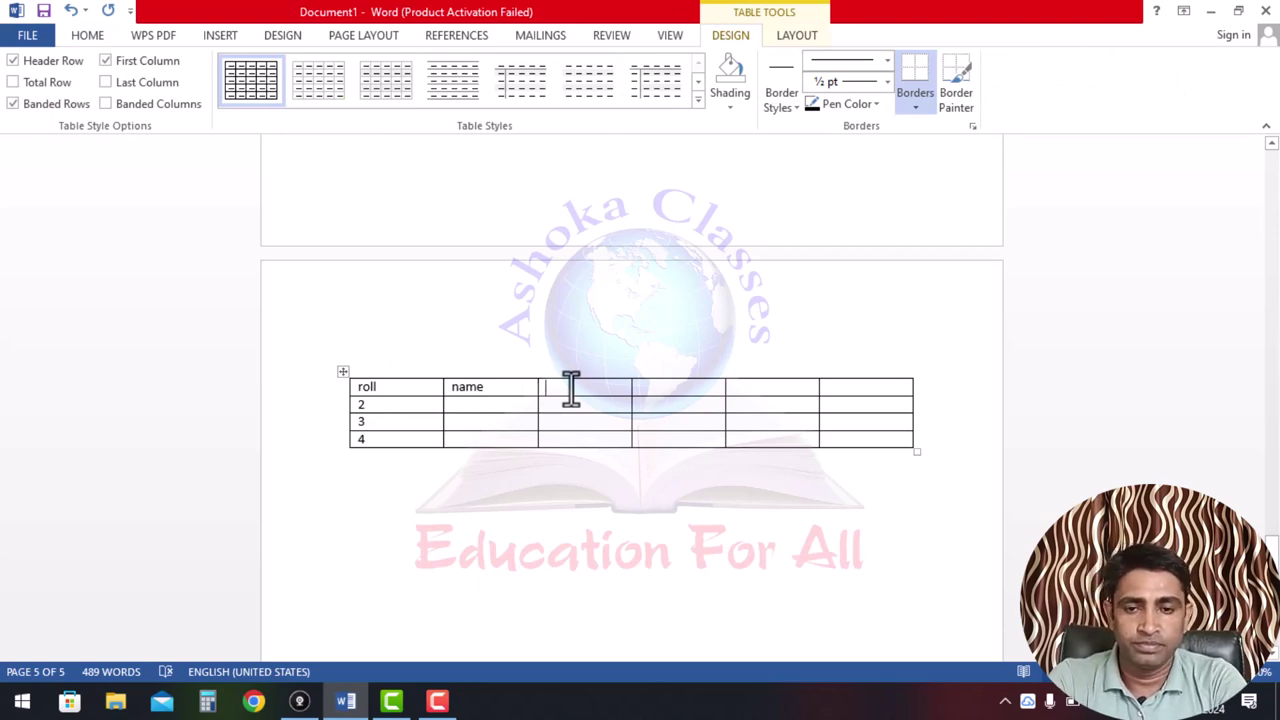
text(su)
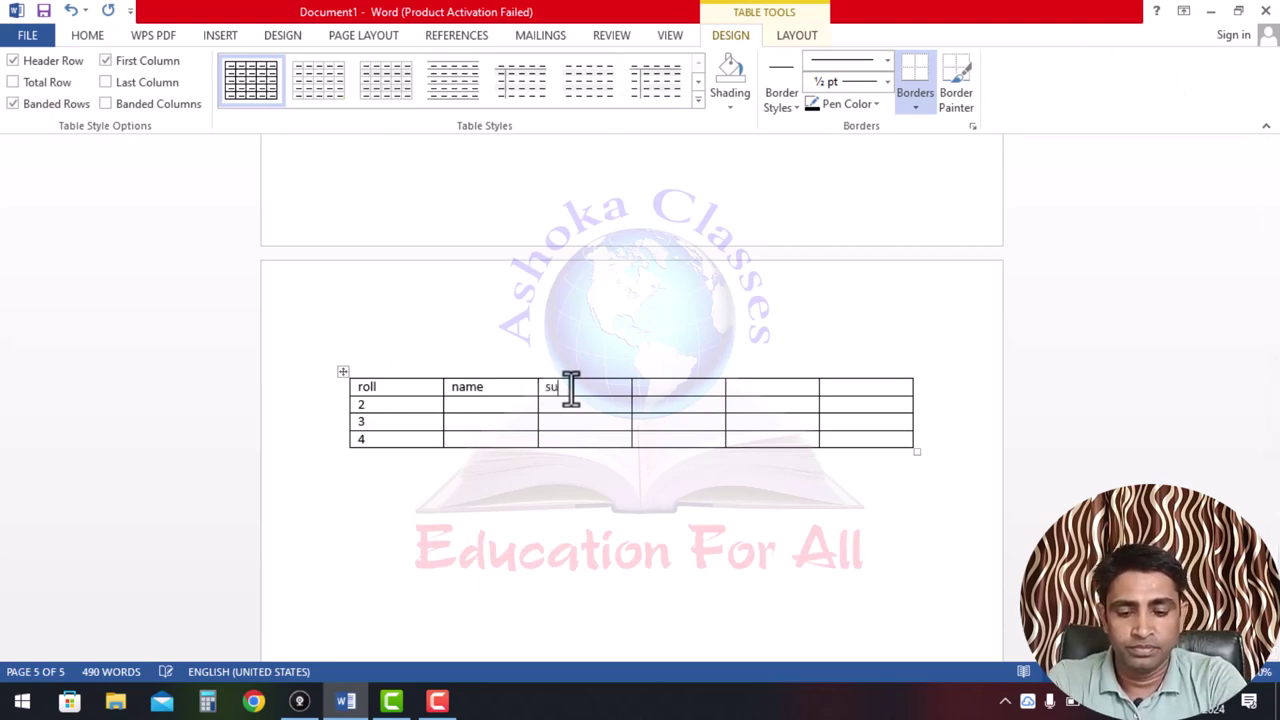
text(bject)
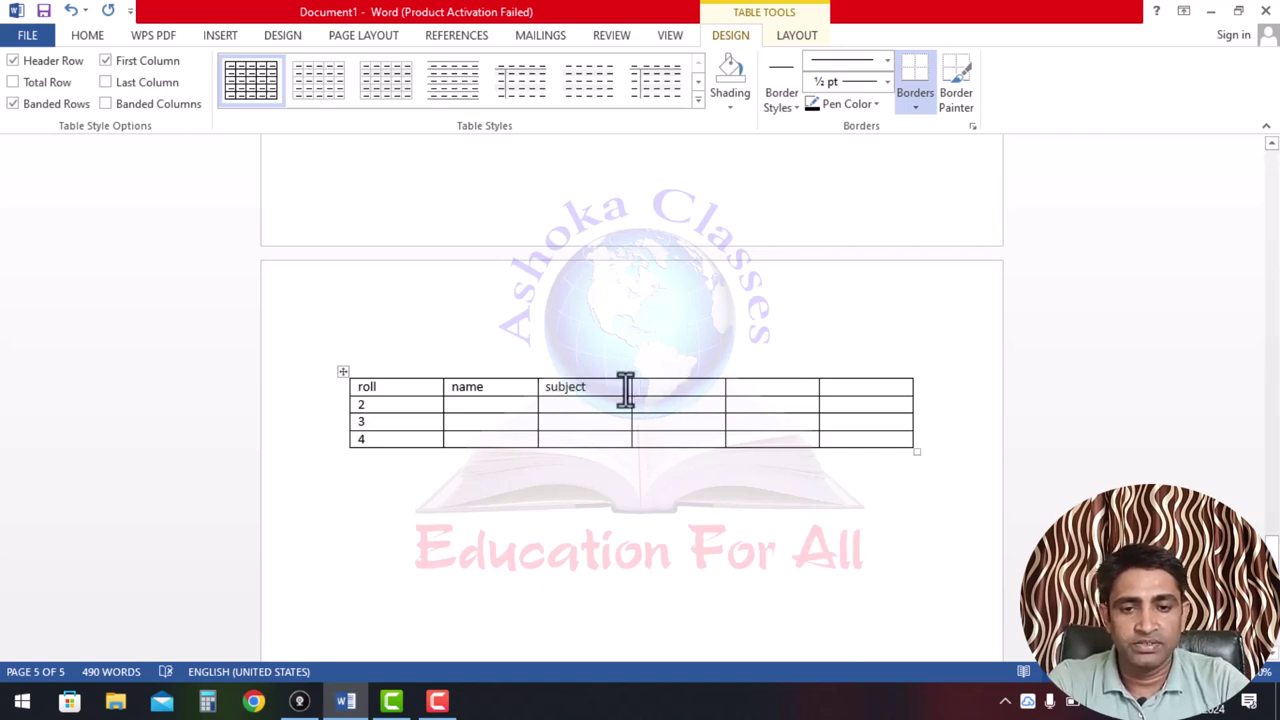
drag(600, 390, 541, 388)
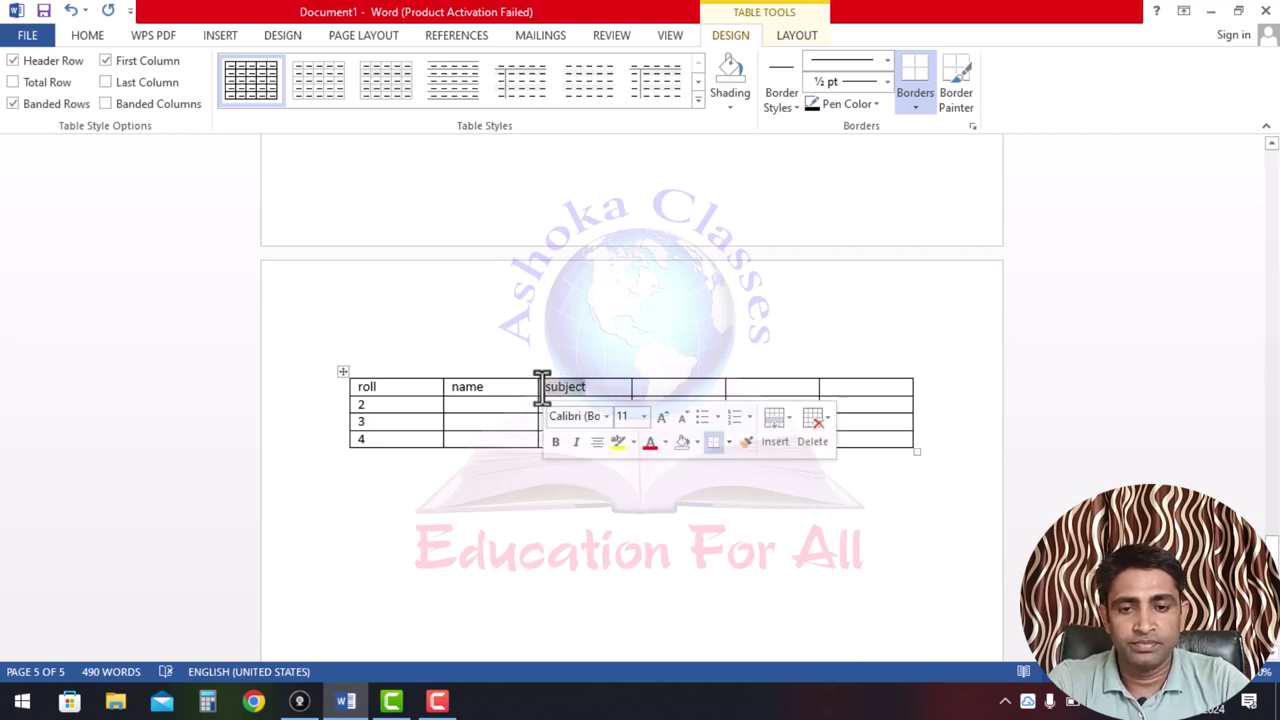
text(hindi)
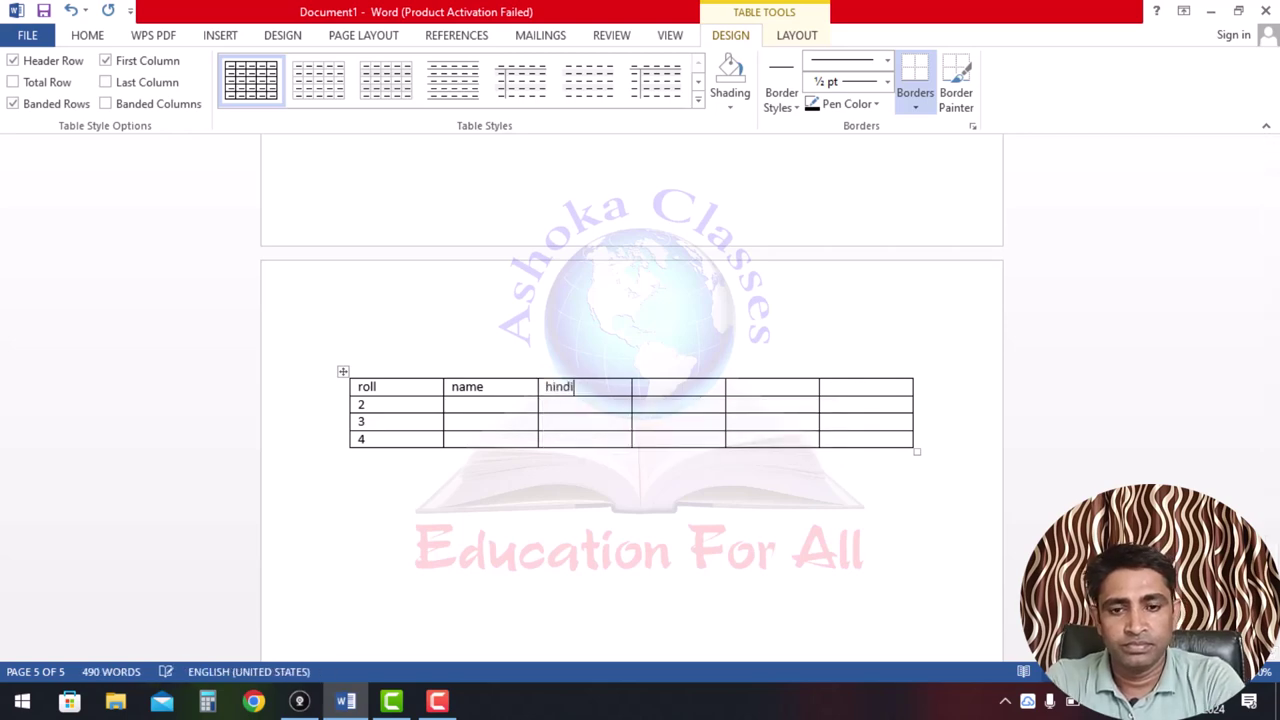
click(658, 393)
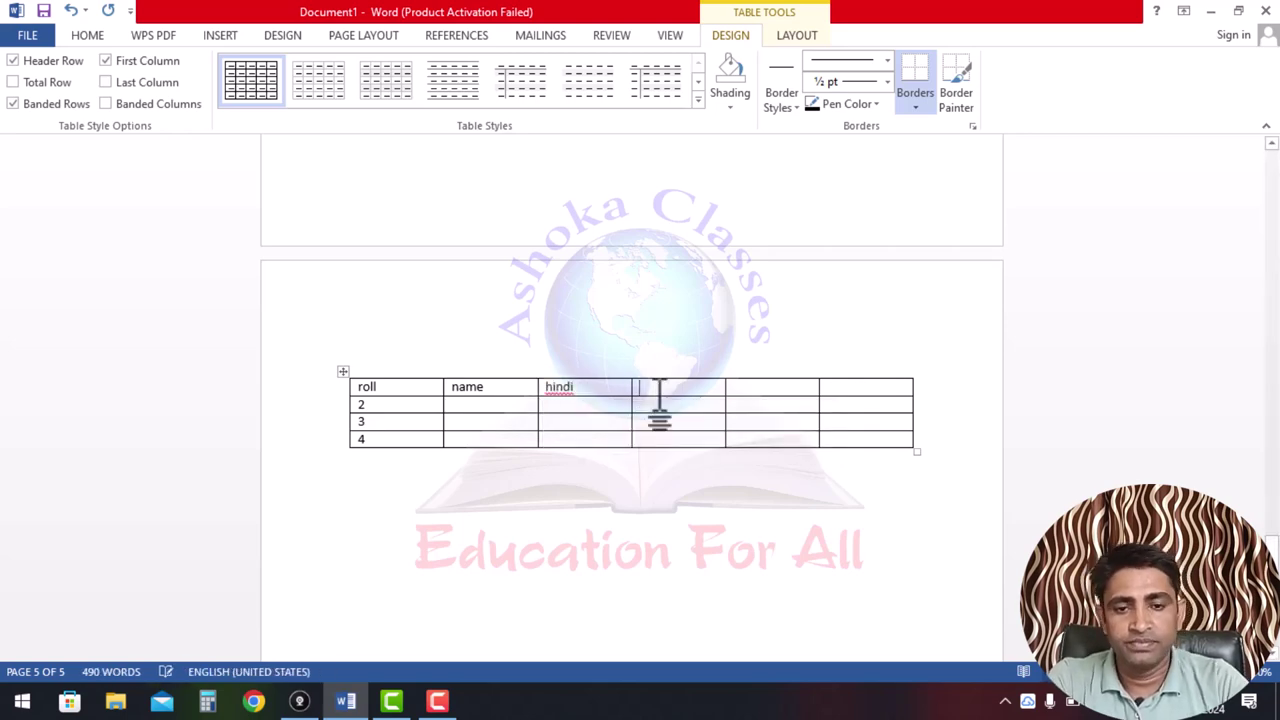
text(english)
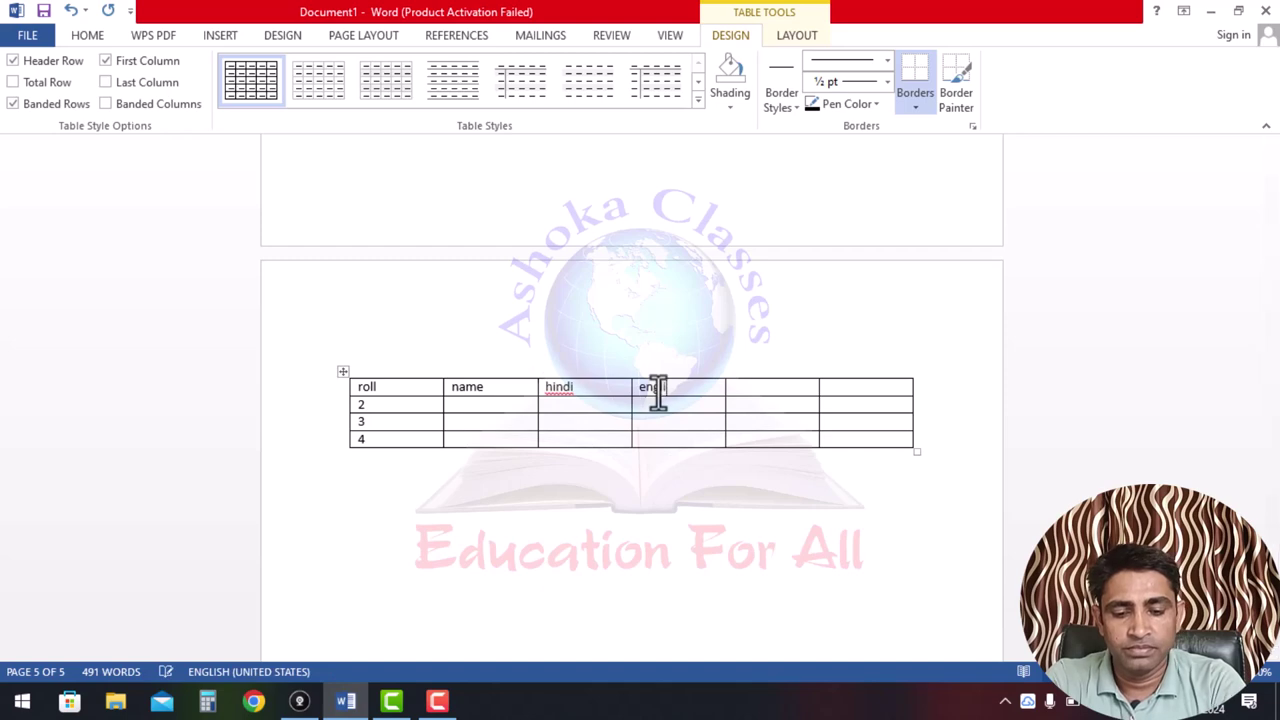
click(782, 390)
text(mat)
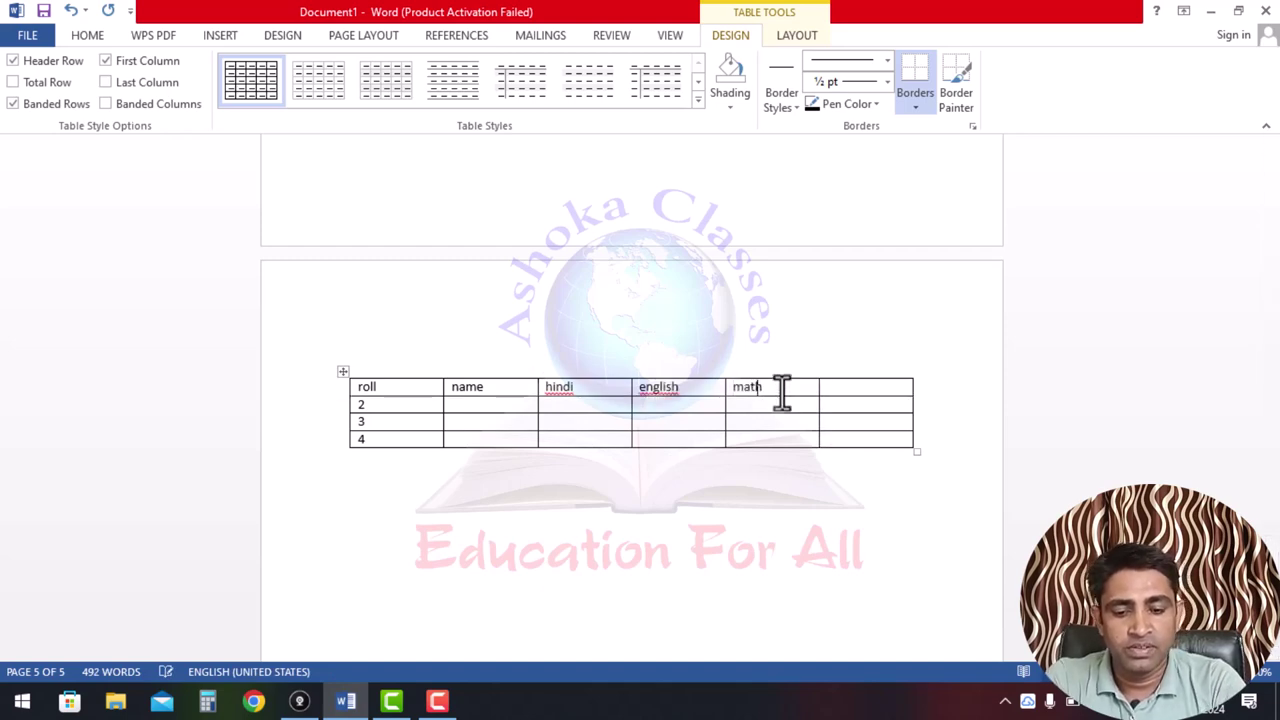
text(h)
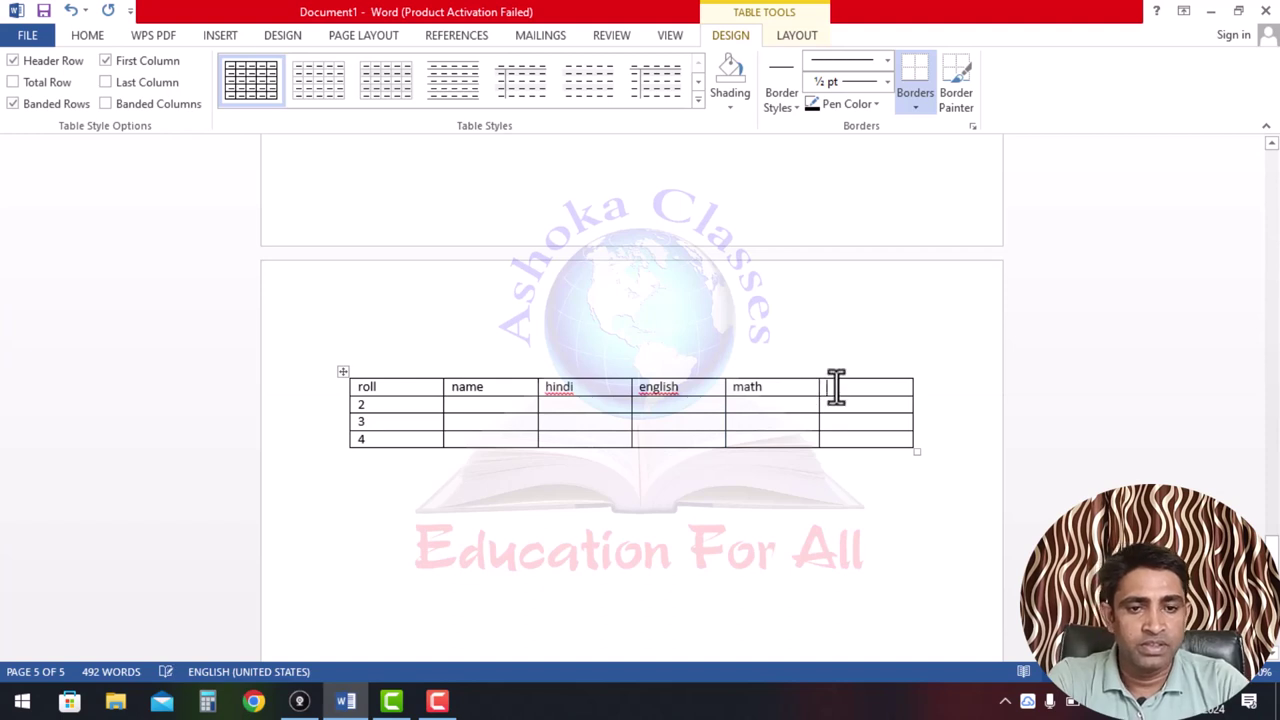
text(tot)
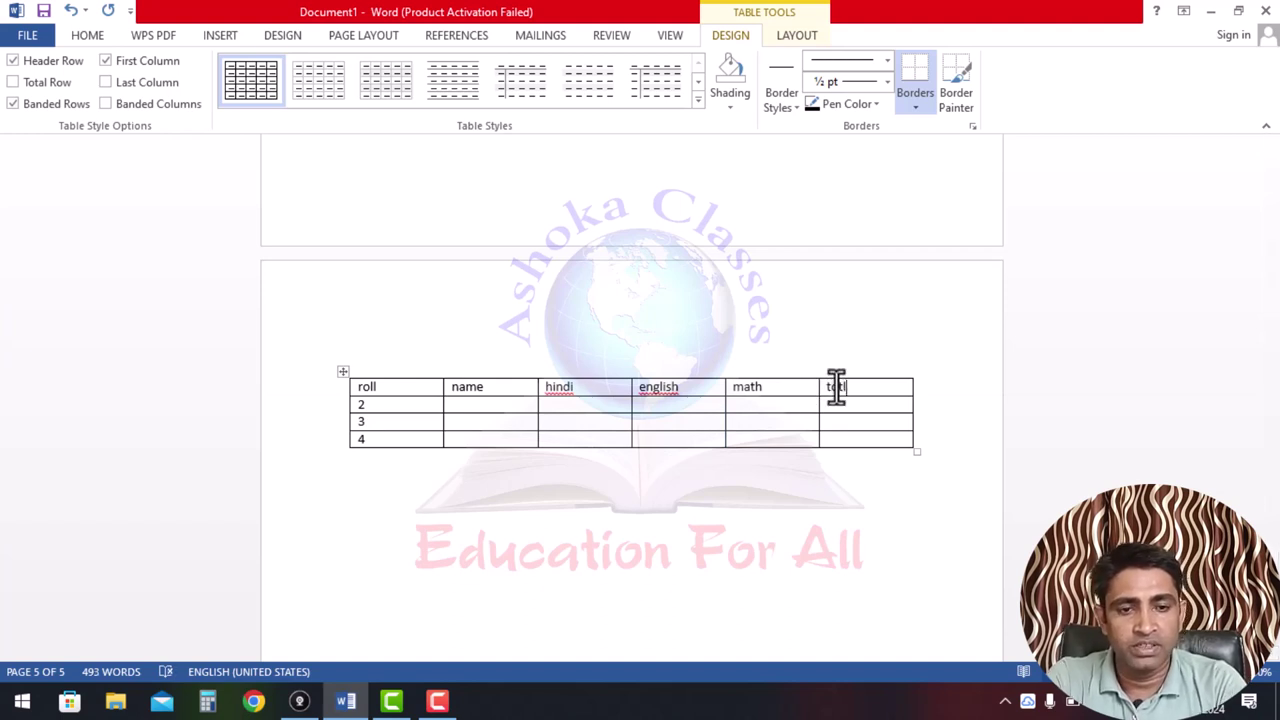
text(al)
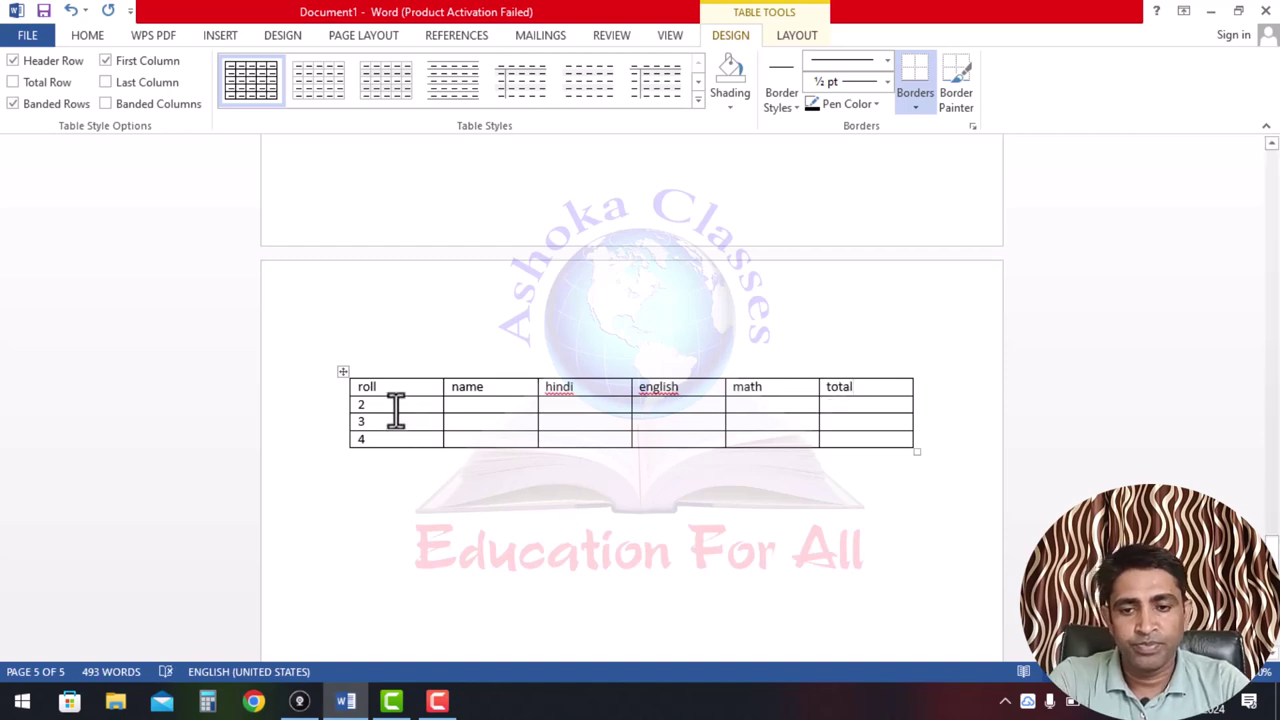
- Renumber the roll column so the rows read 1, 2 and 3
click(395, 408)
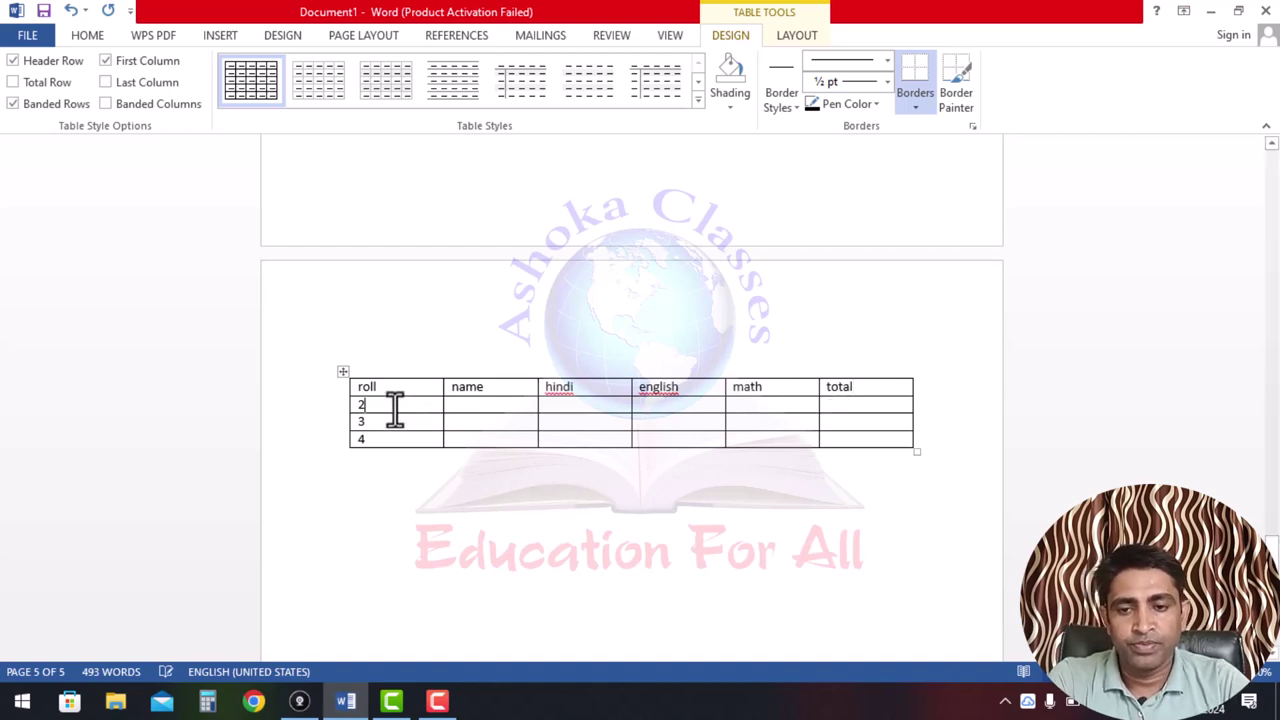
key(BackSpace)
text(1)
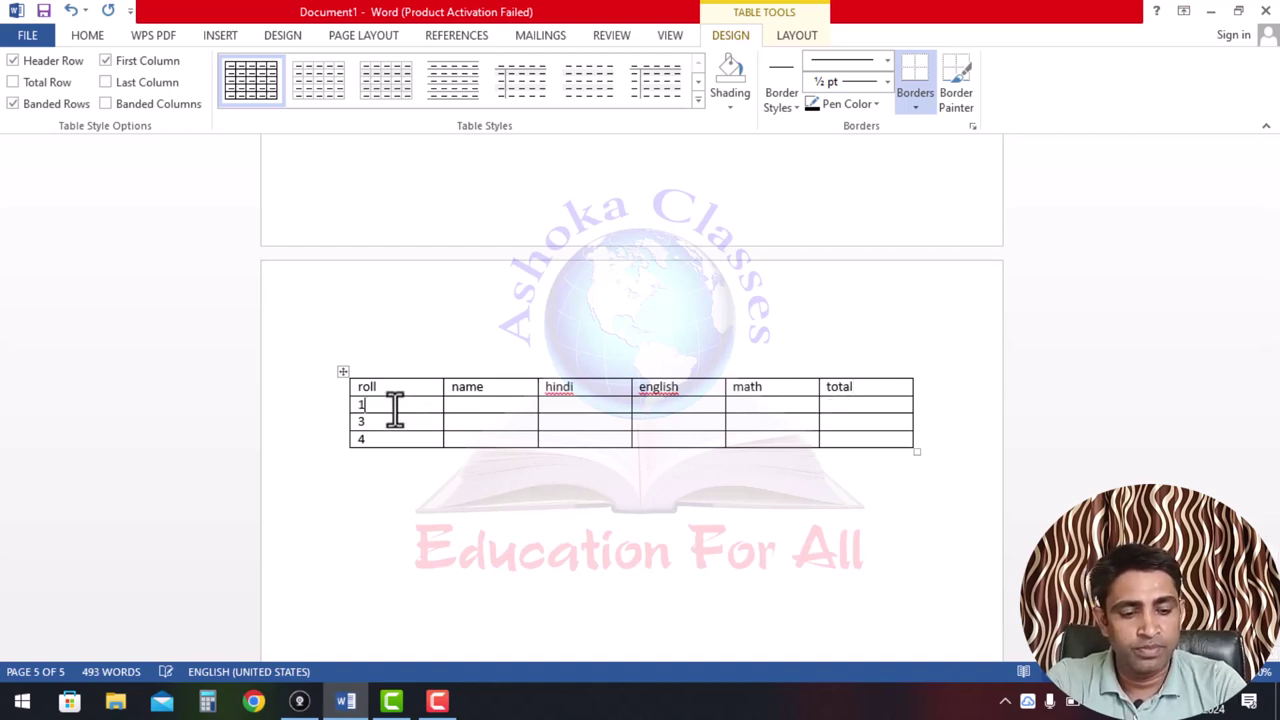
key(Down)
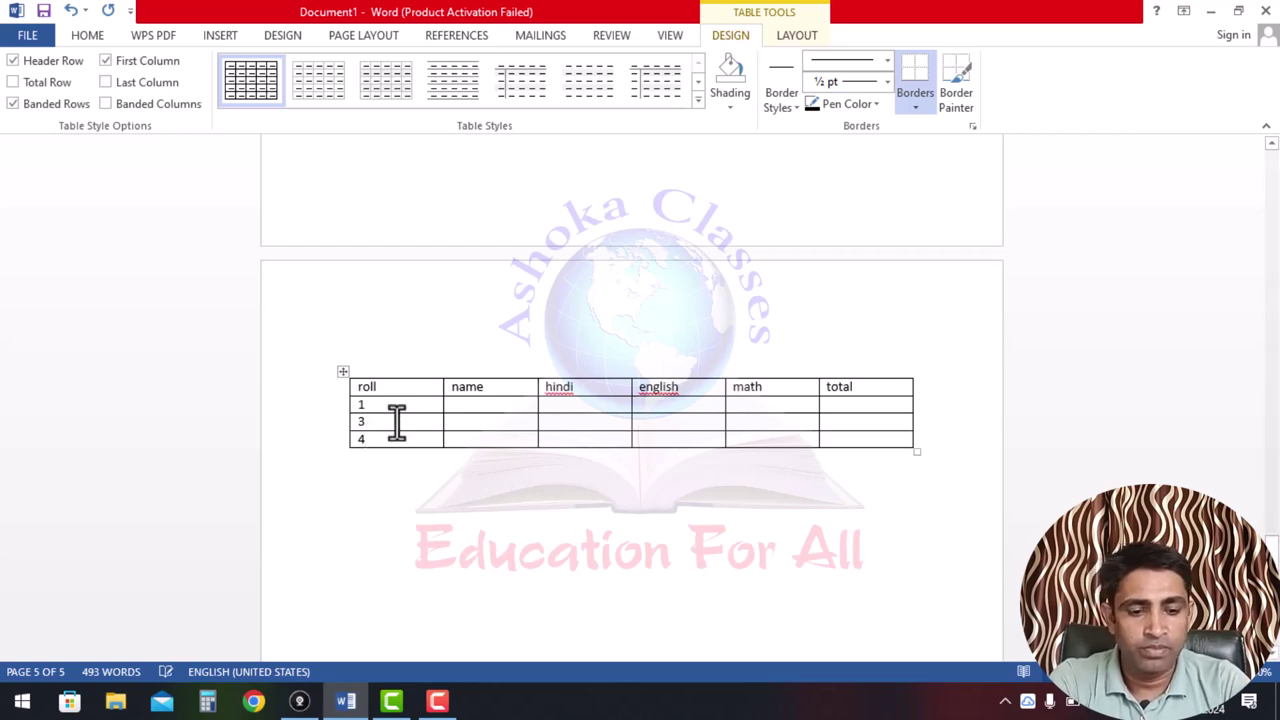
key(BackSpace)
text(3)
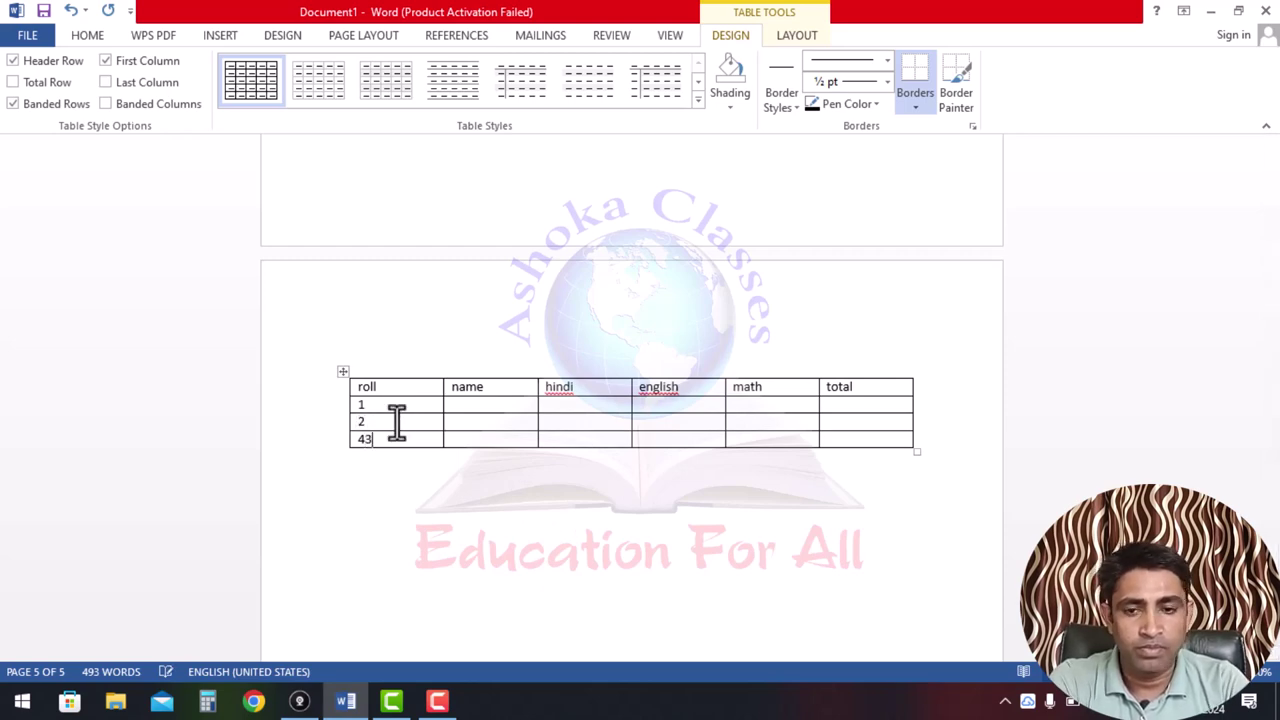
key(BackSpace)
key(BackSpace)
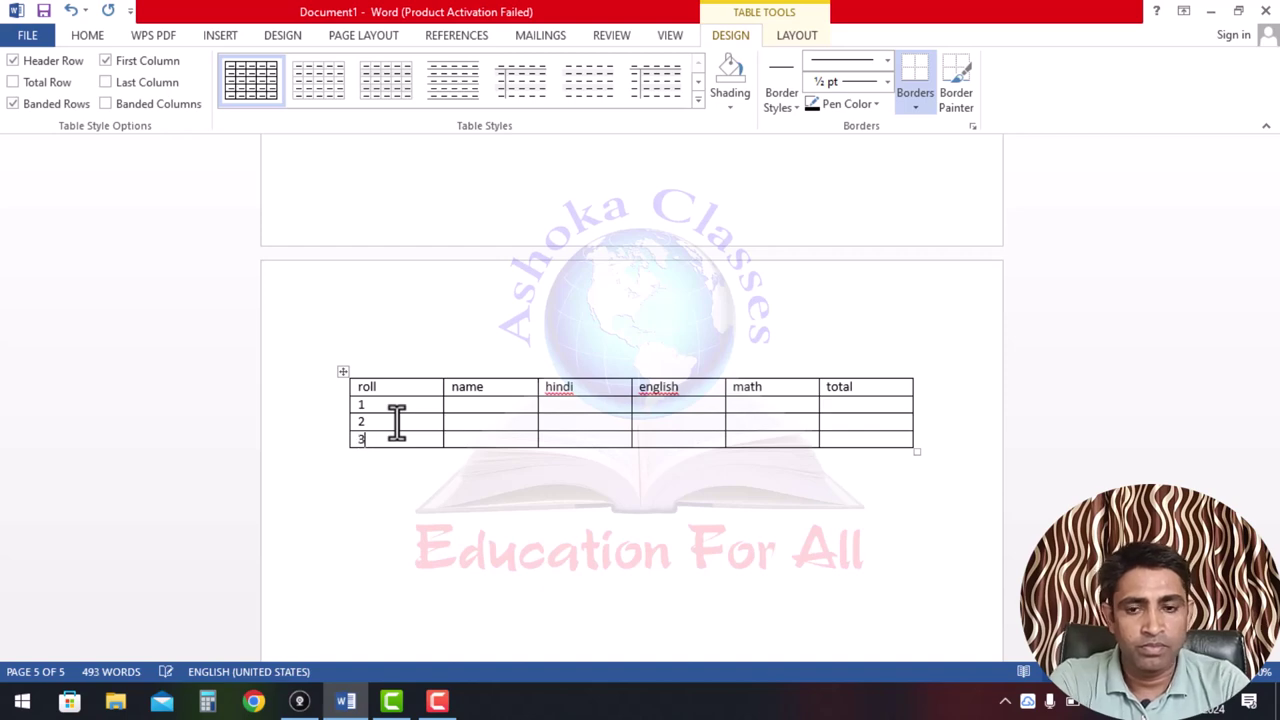
- Enter a student's name in each row's name cell
click(480, 405)
text(a)
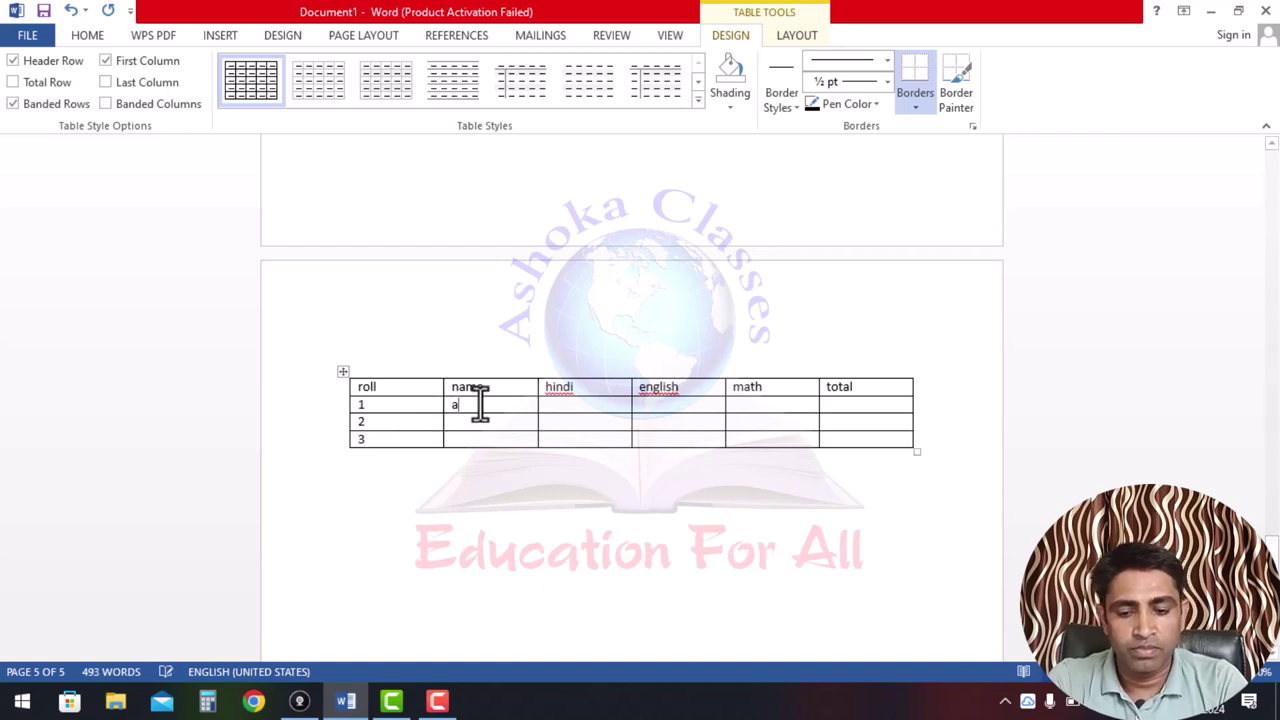
text(nil)
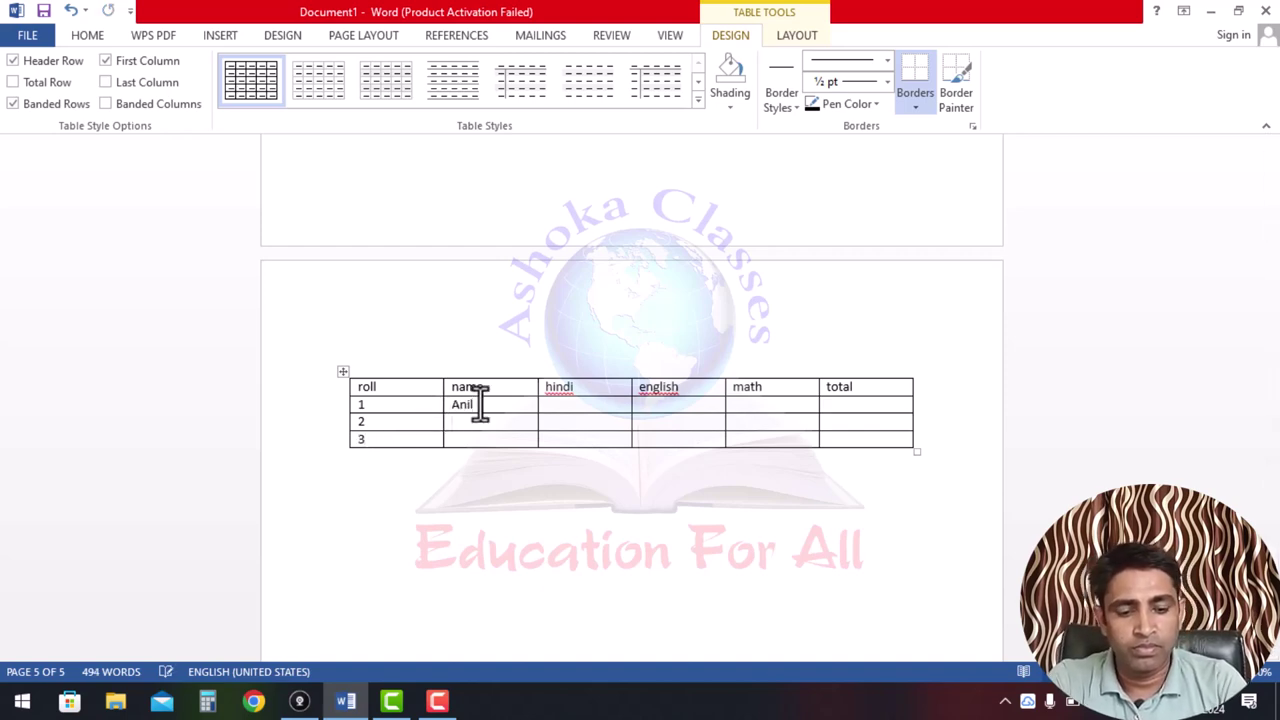
text( s)
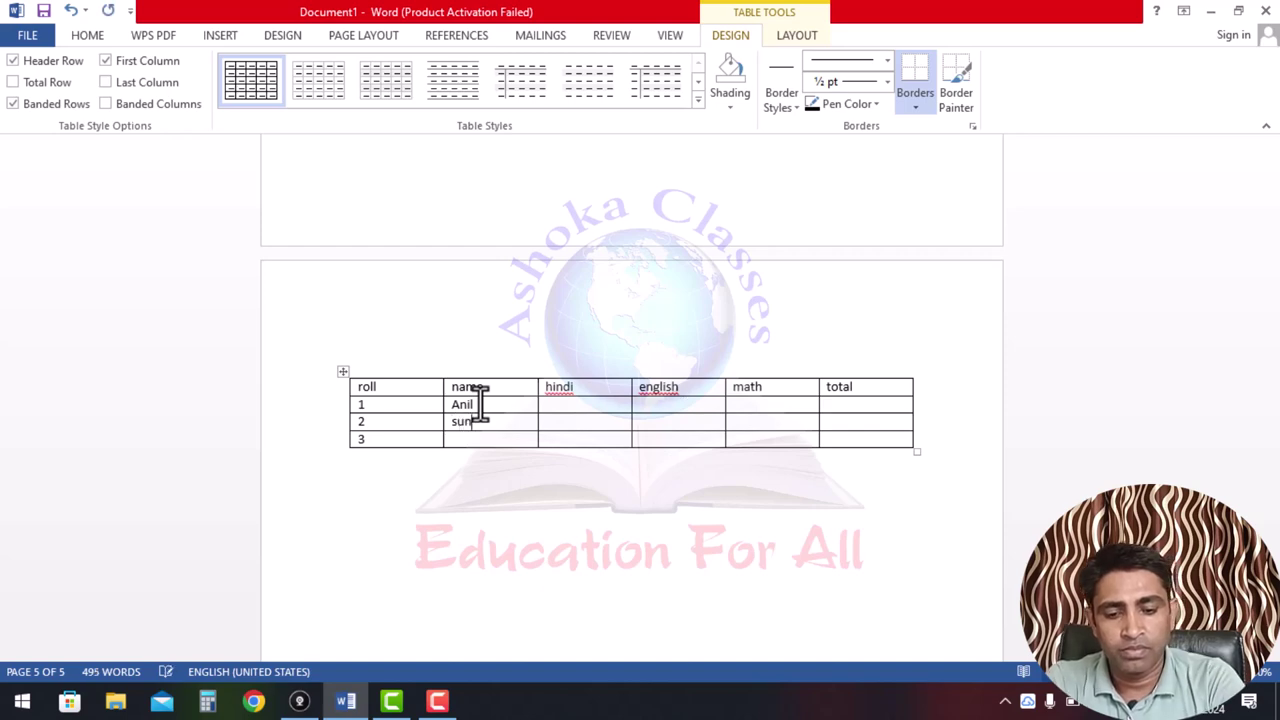
key(Down)
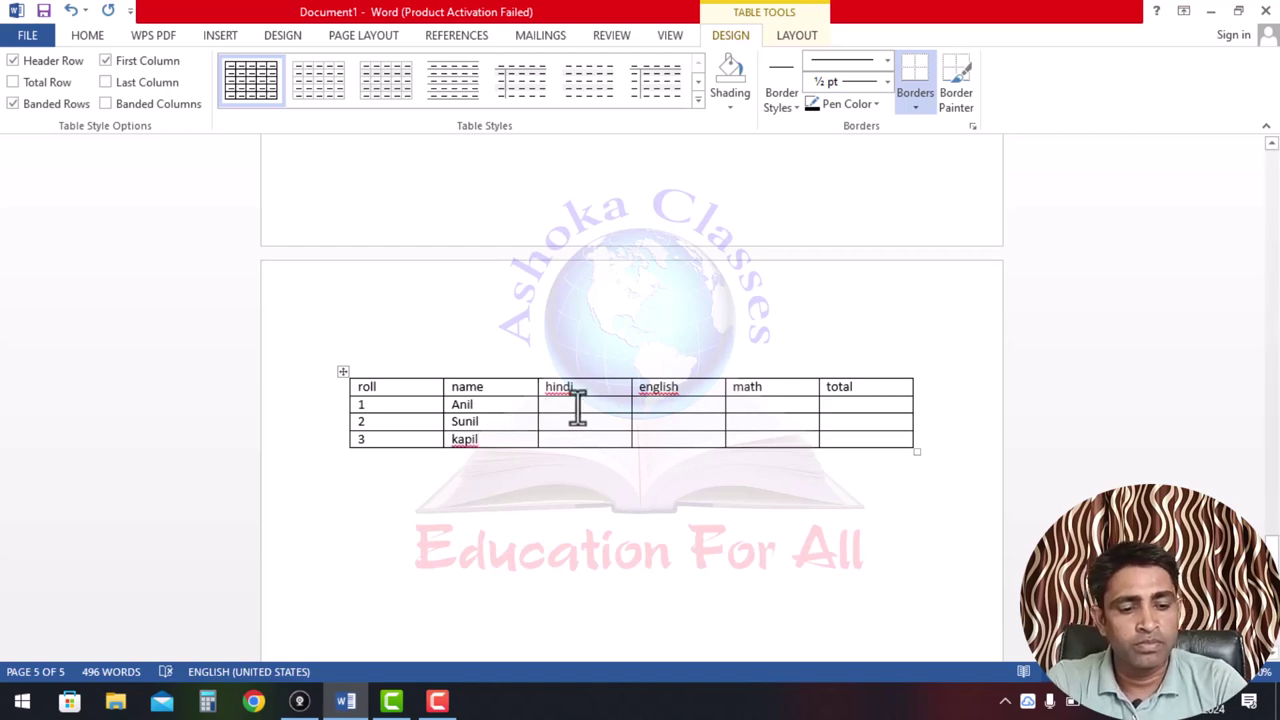
- Enter the hindi, english and math marks for all three students, leaving total blank
text(9)
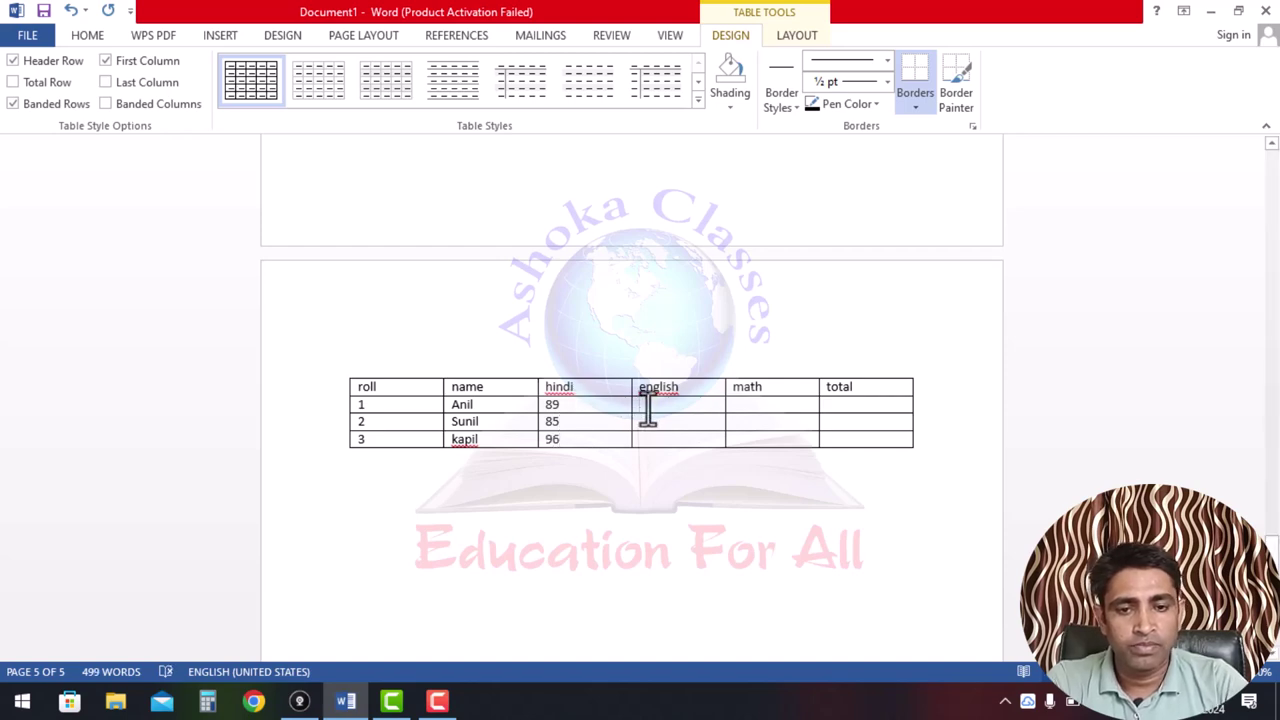
text(9)
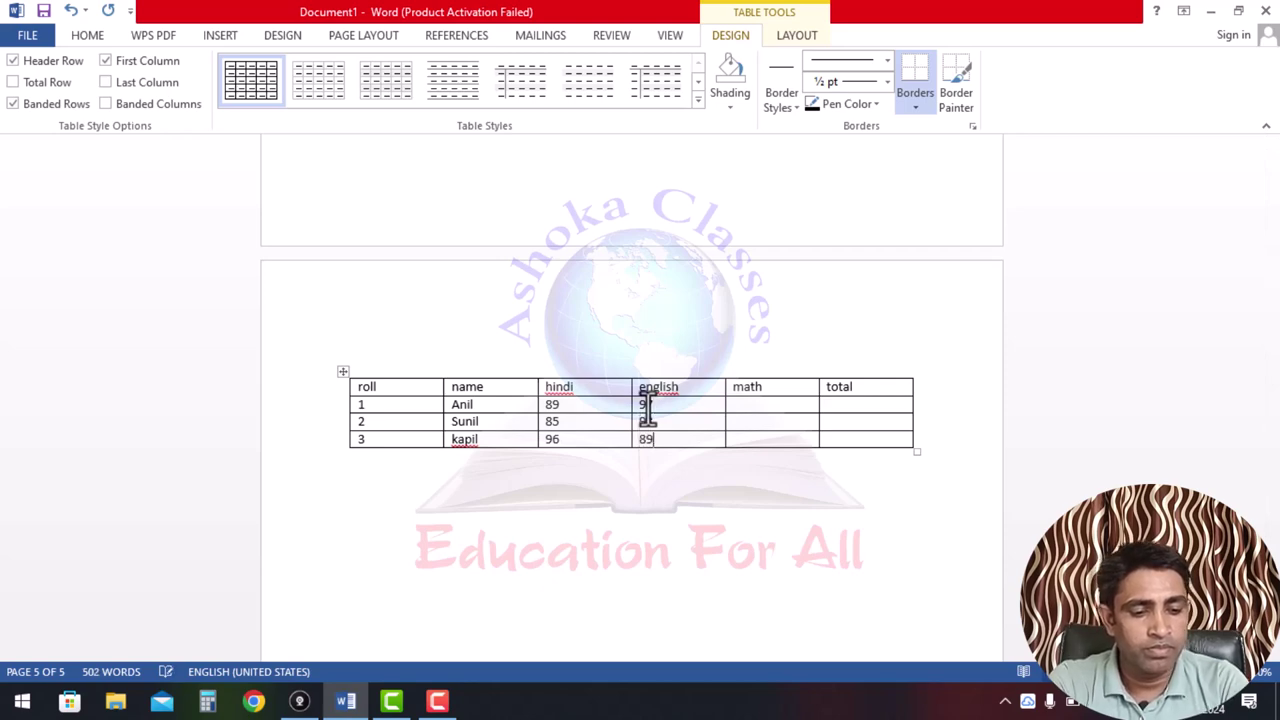
key(Down)
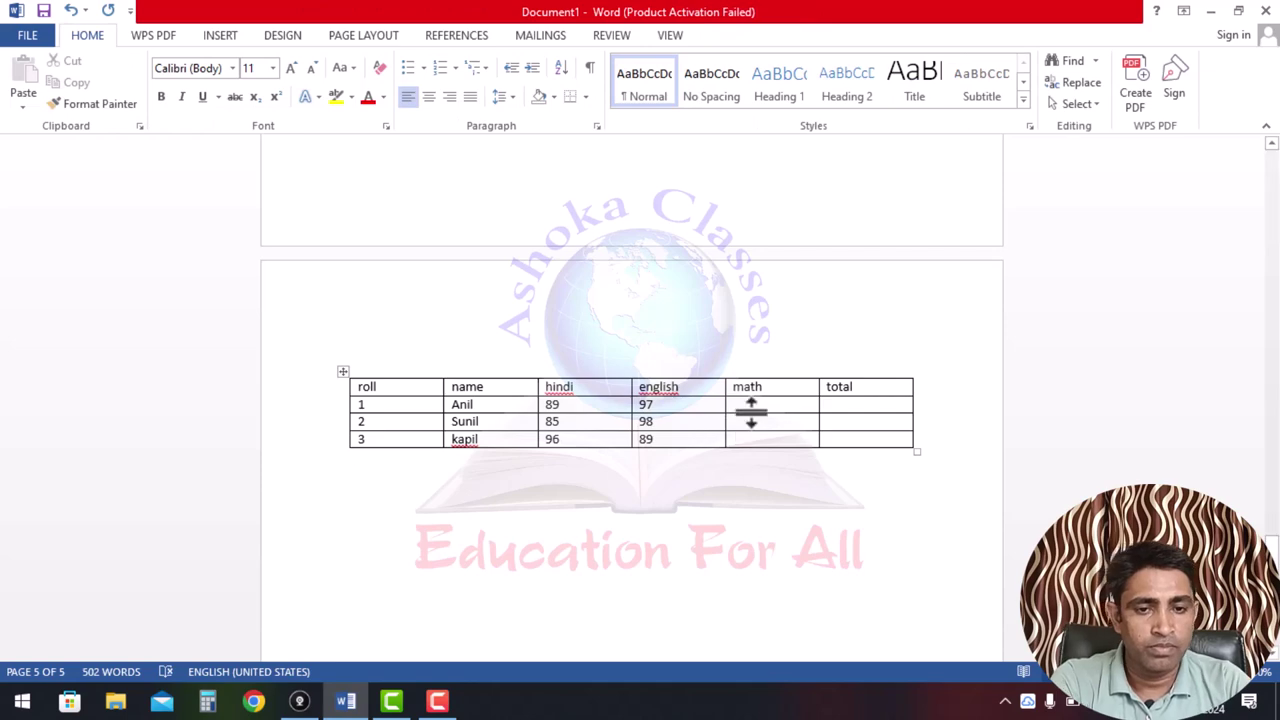
click(749, 409)
text(88)
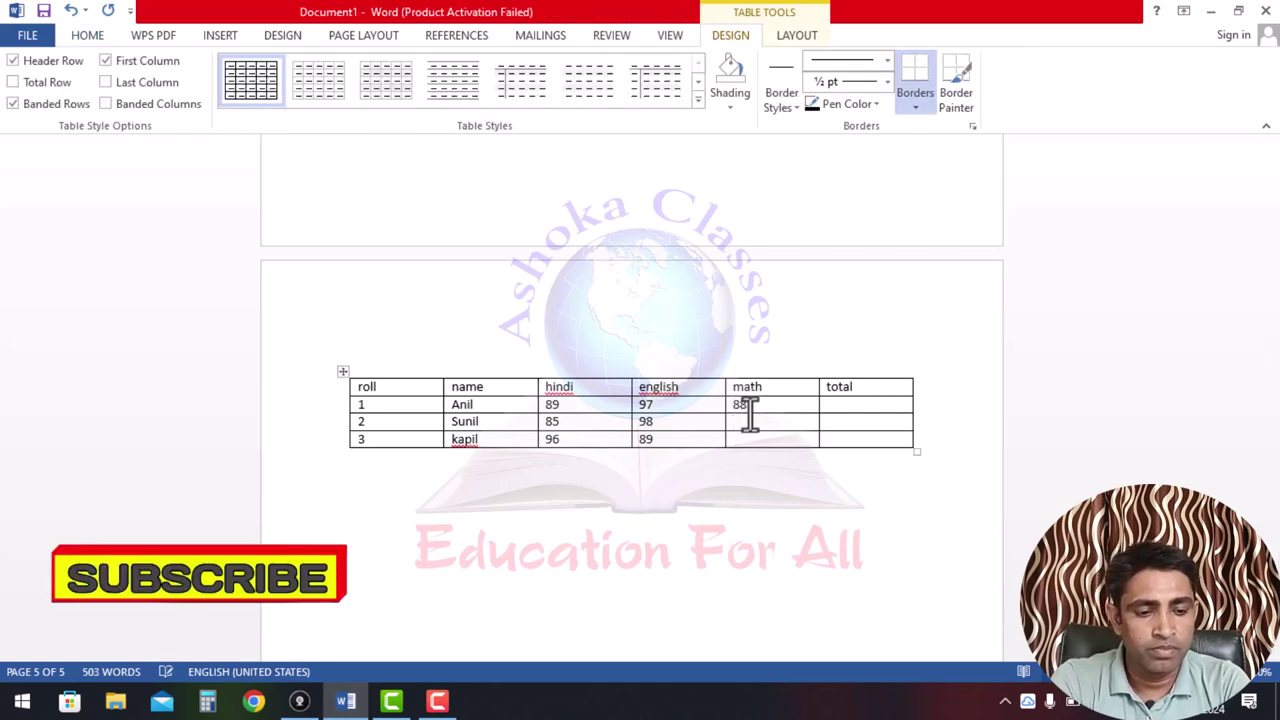
key(Down)
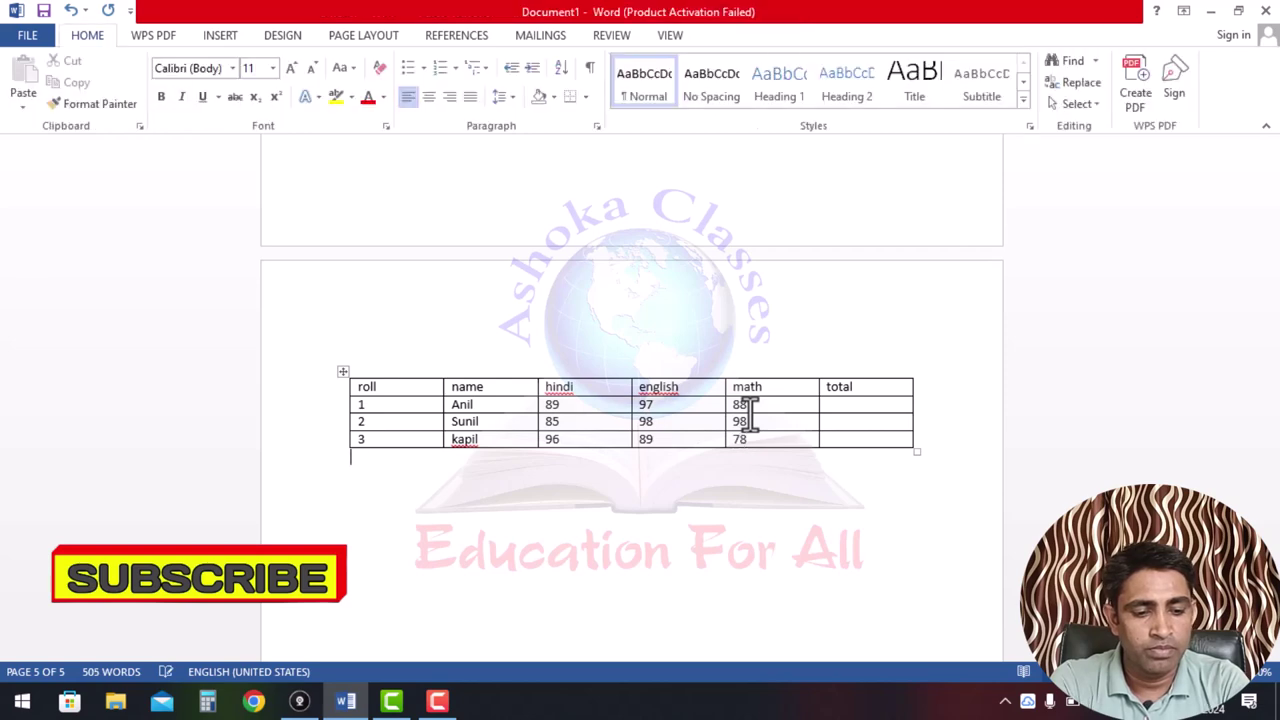
text(95)
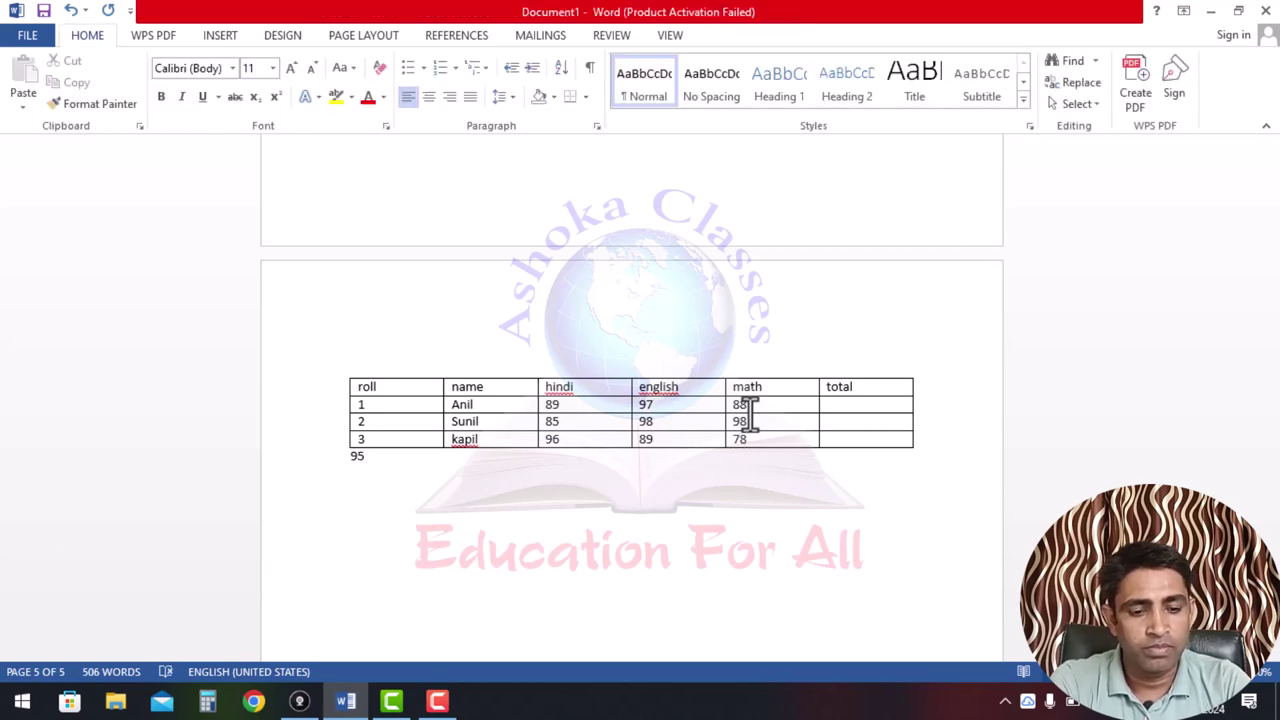
click(867, 406)
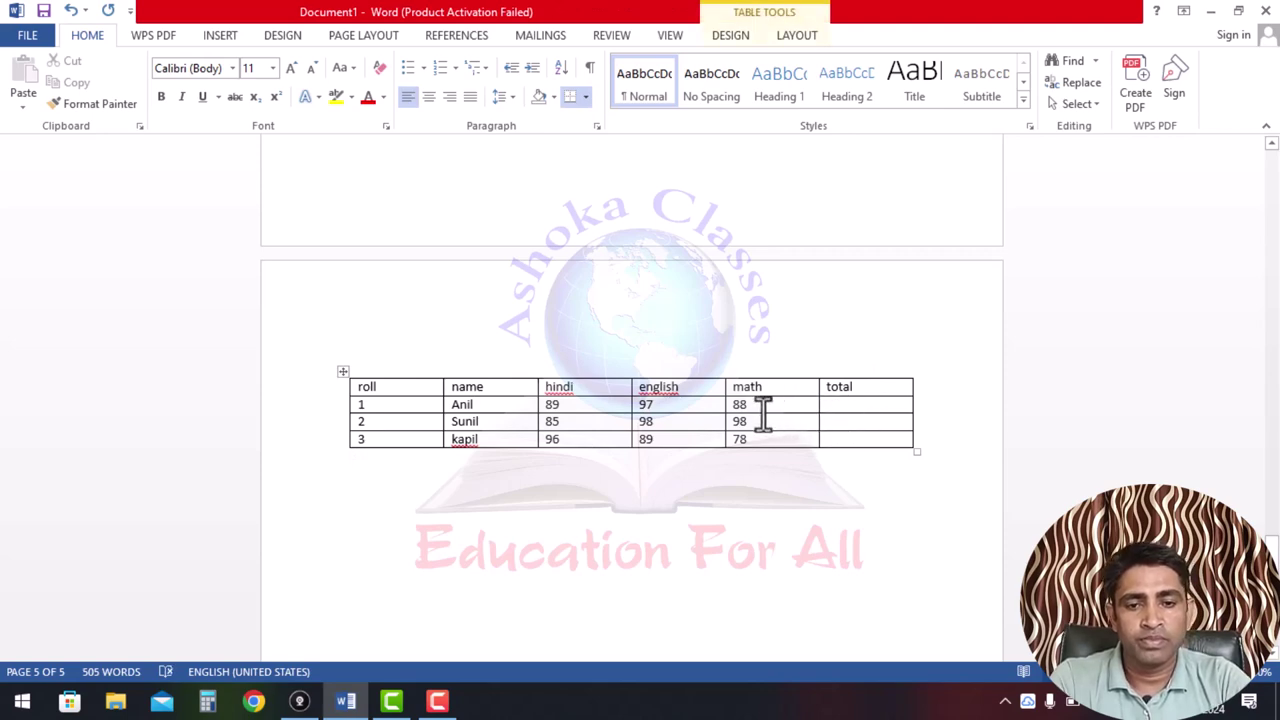
drag(540, 406, 801, 410)
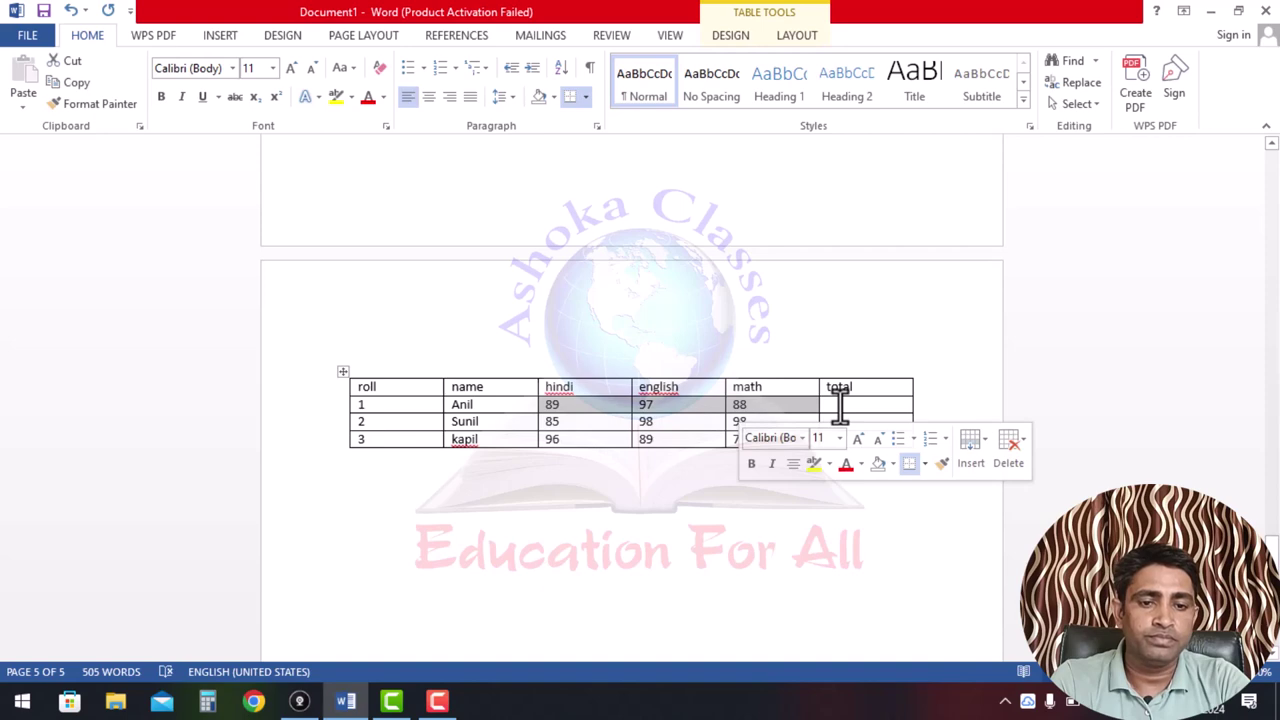
click(838, 404)
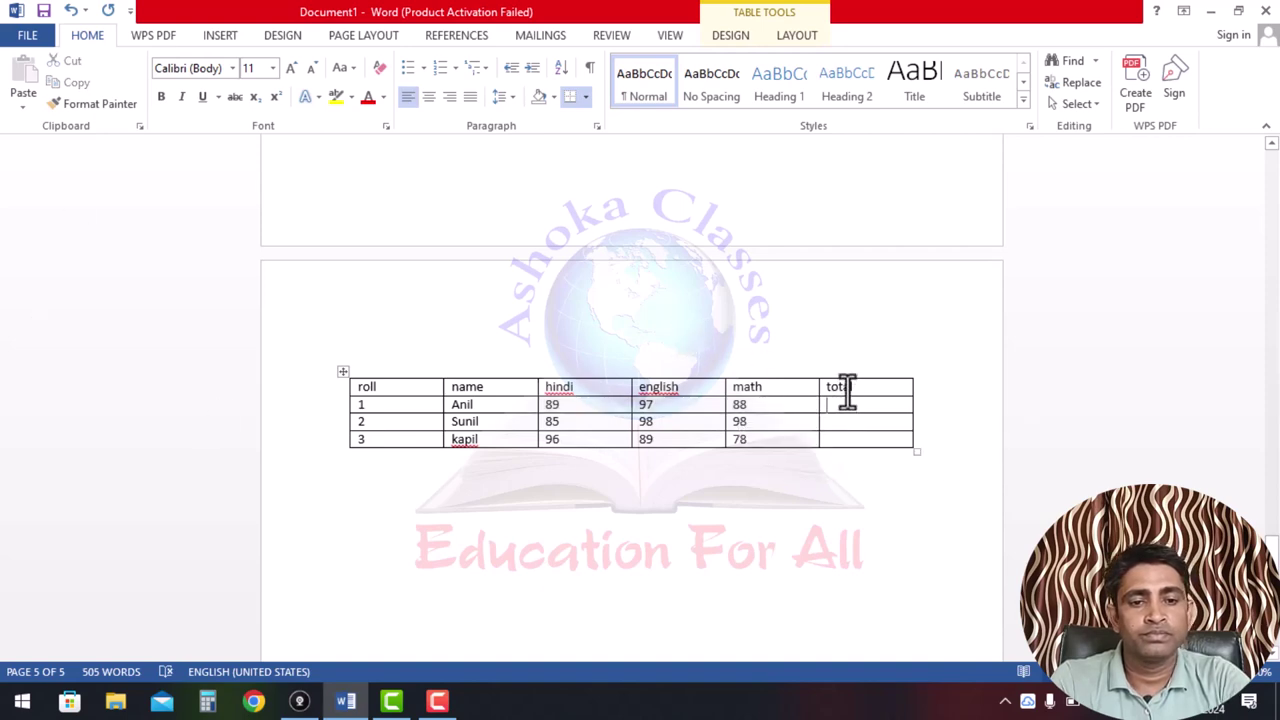
click(790, 540)
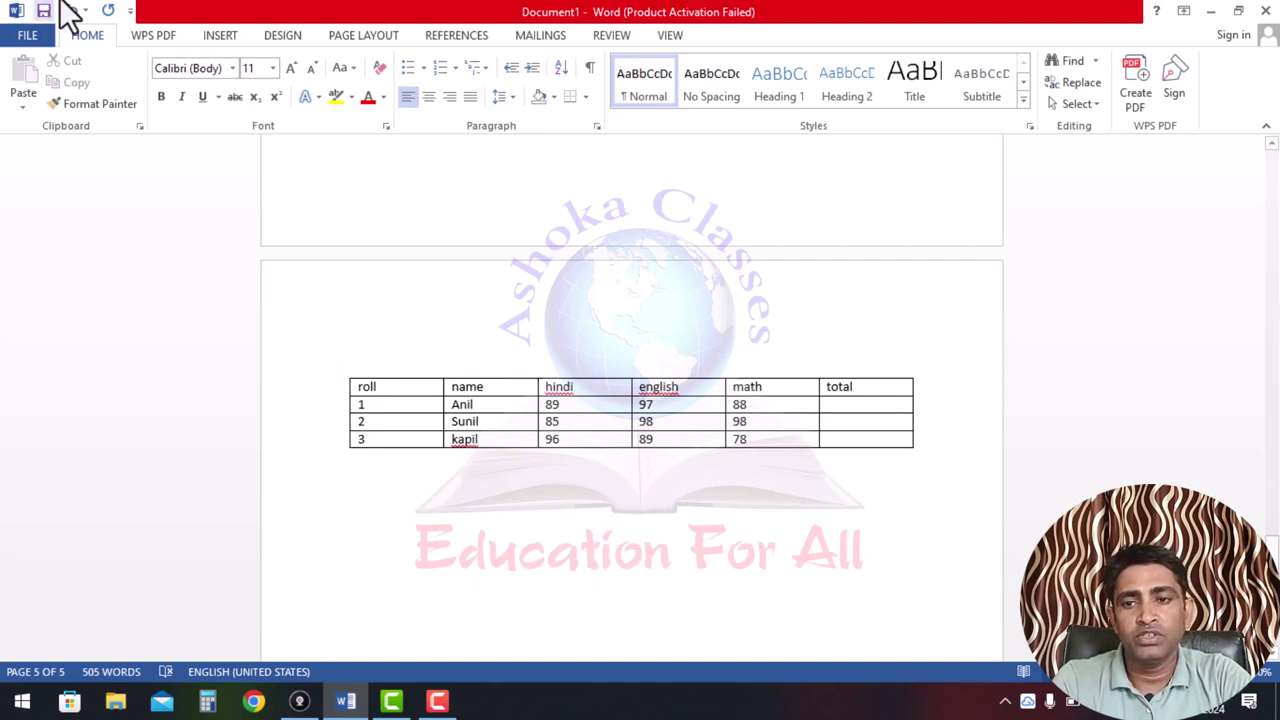
- Draw a table outline below the marks table using Draw Table
click(231, 35)
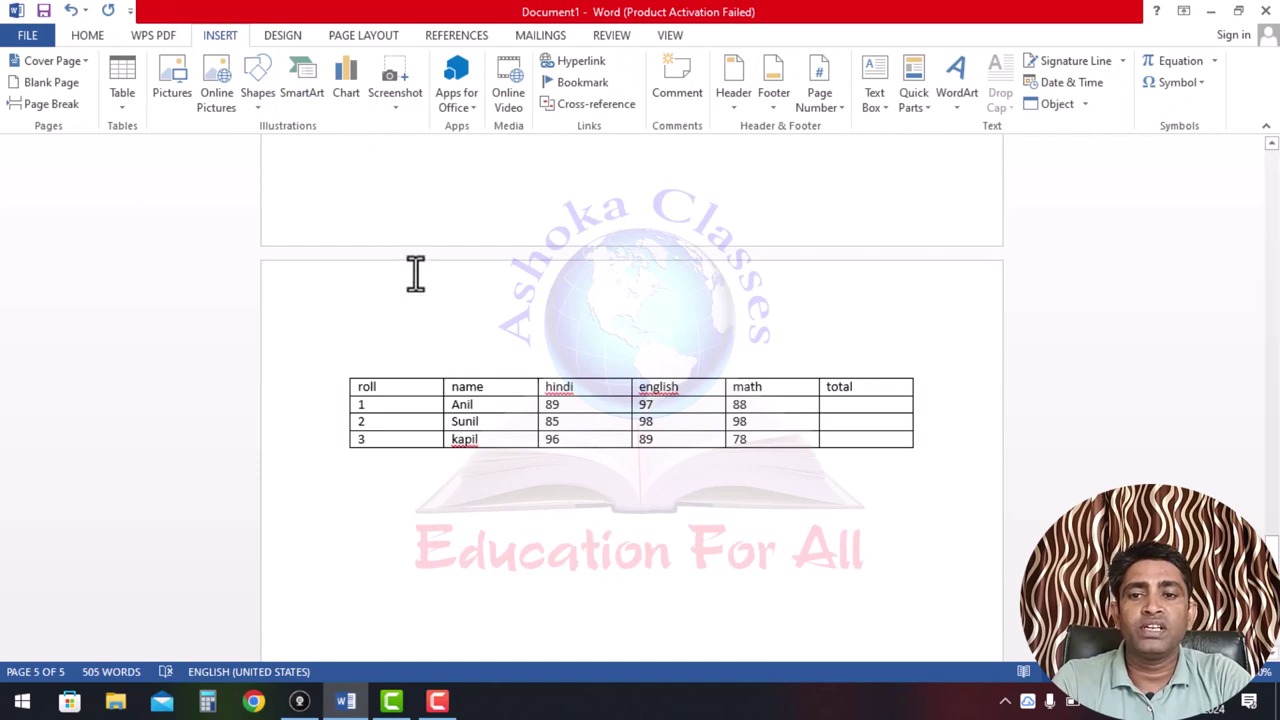
click(121, 100)
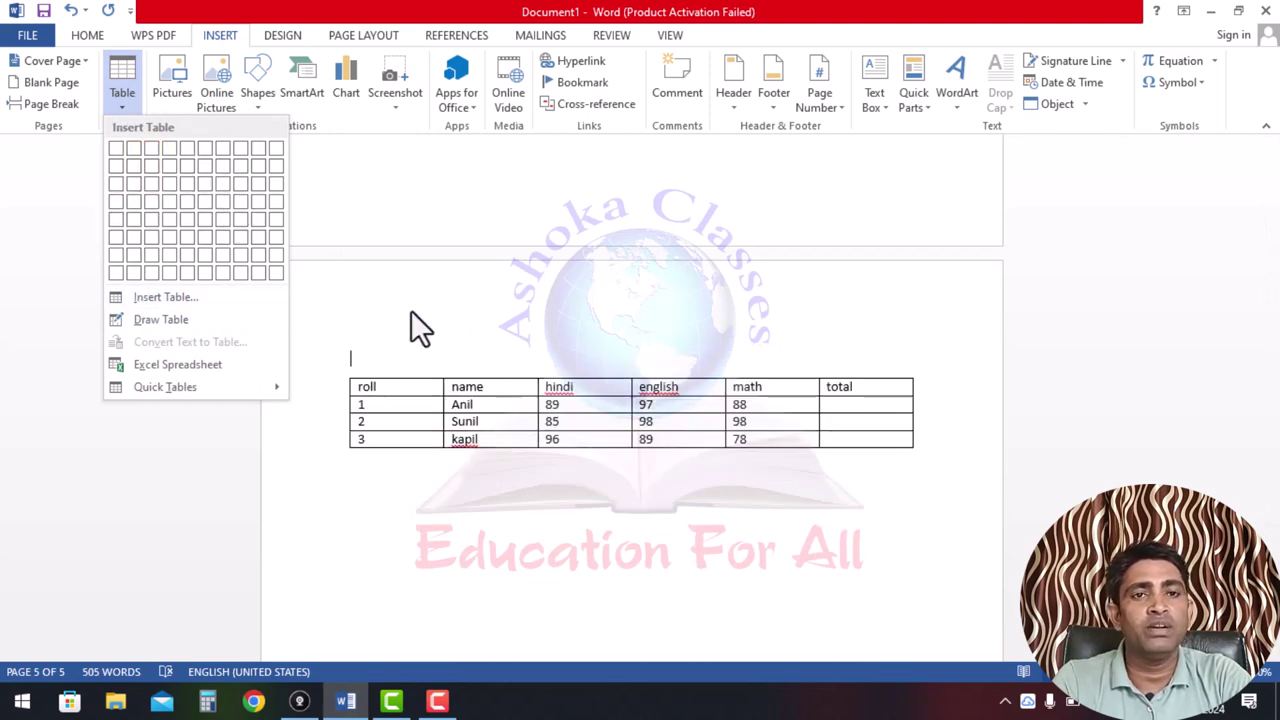
click(182, 319)
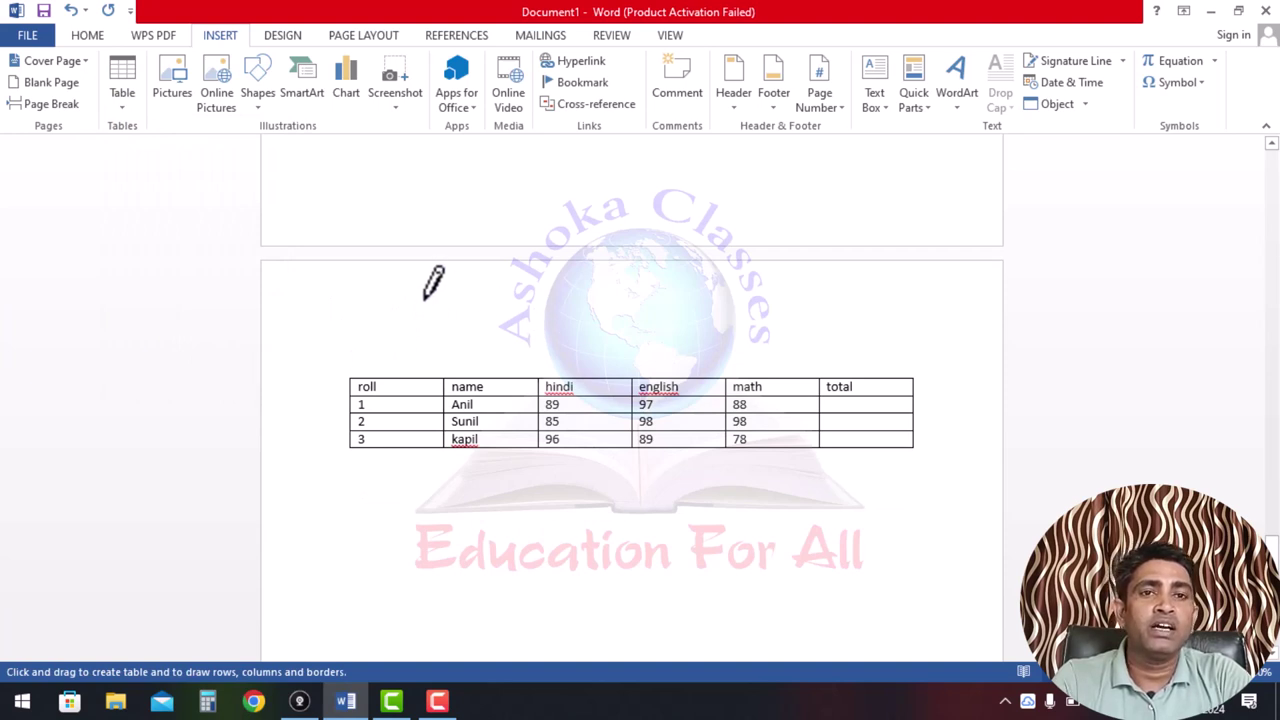
mouse_move(440, 496)
mouse_down()
mouse_move(477, 598)
mouse_move(800, 582)
mouse_up()
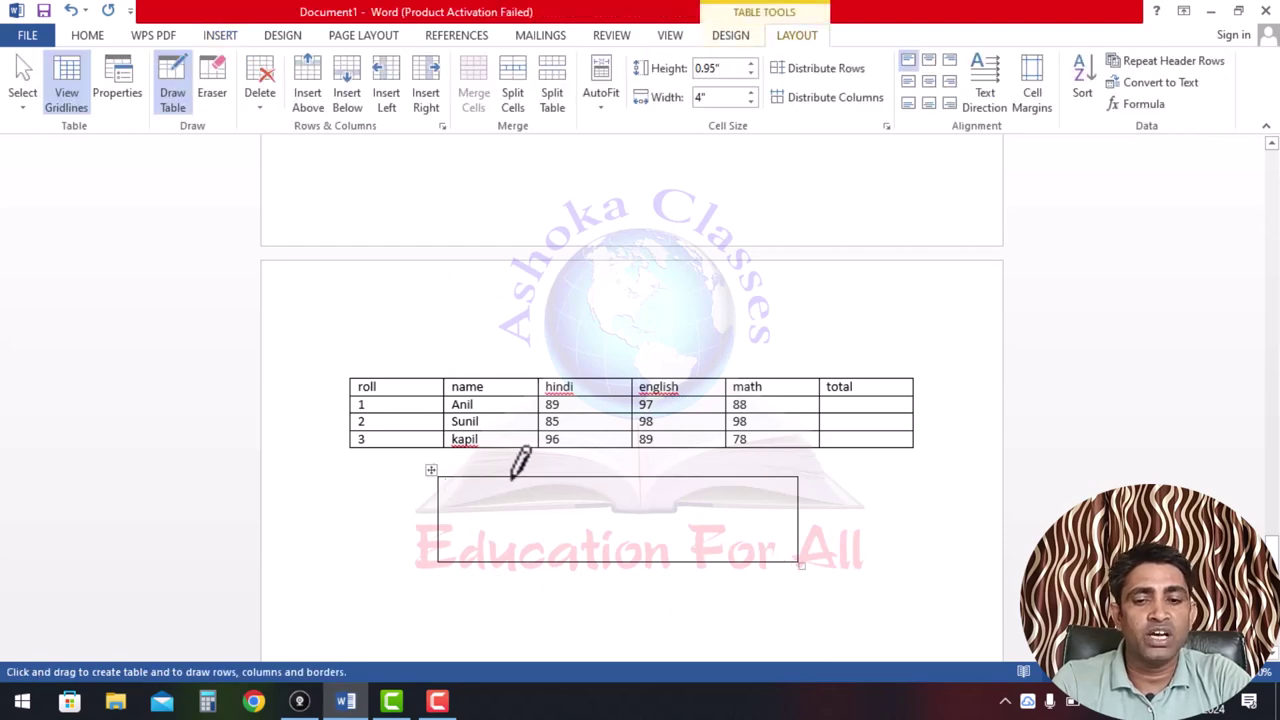
- Divide the drawn table into five columns and three rows with divider lines
drag(511, 478, 511, 560)
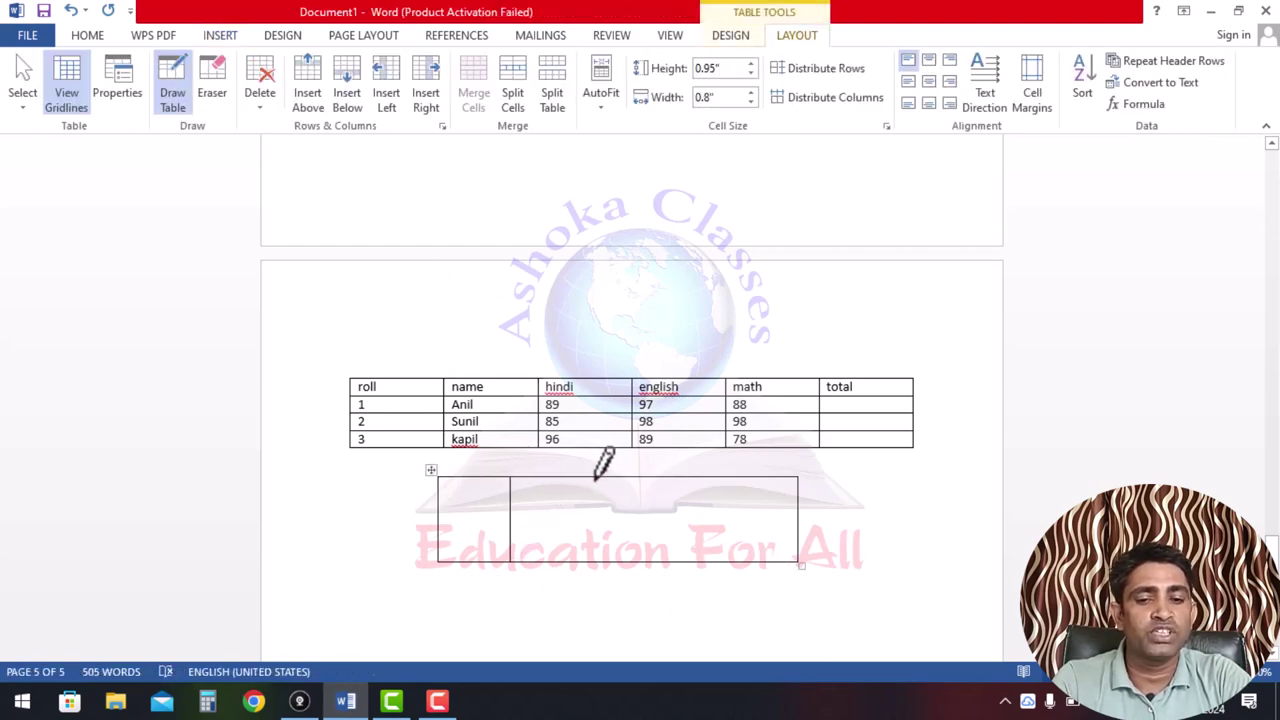
drag(596, 478, 595, 562)
drag(675, 478, 680, 561)
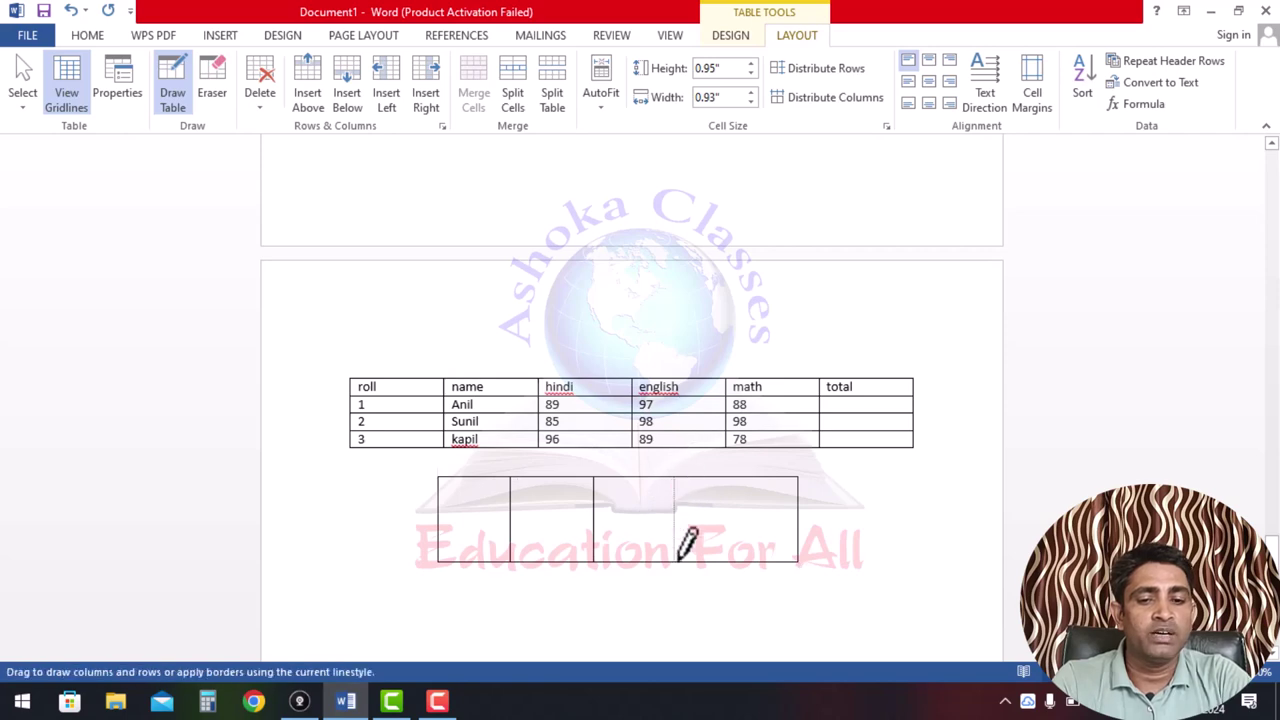
drag(750, 478, 750, 562)
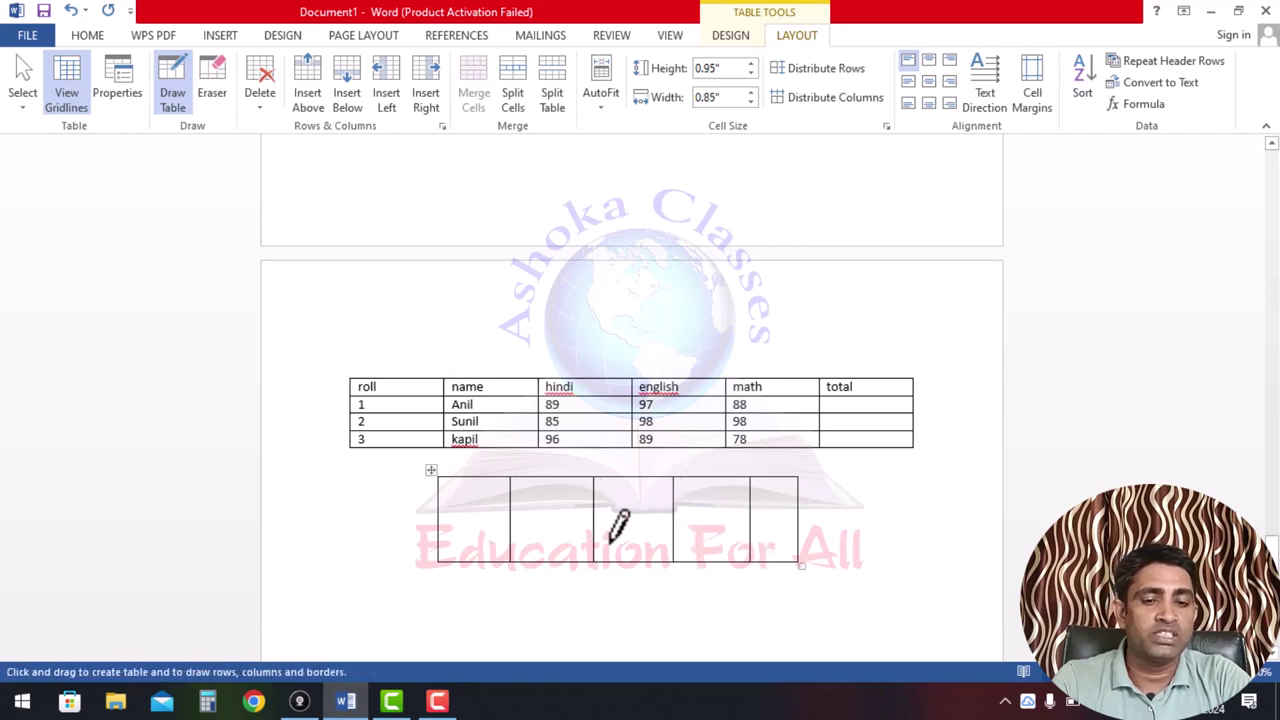
drag(440, 502, 798, 502)
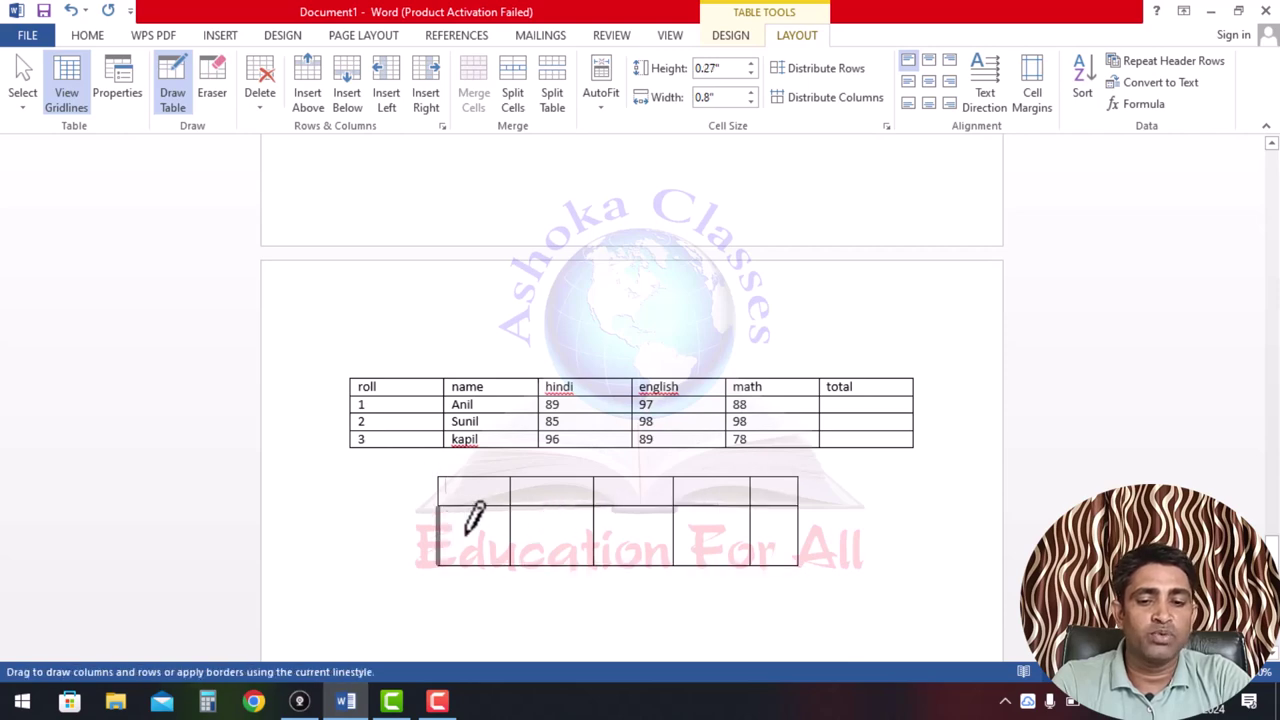
drag(466, 535, 790, 535)
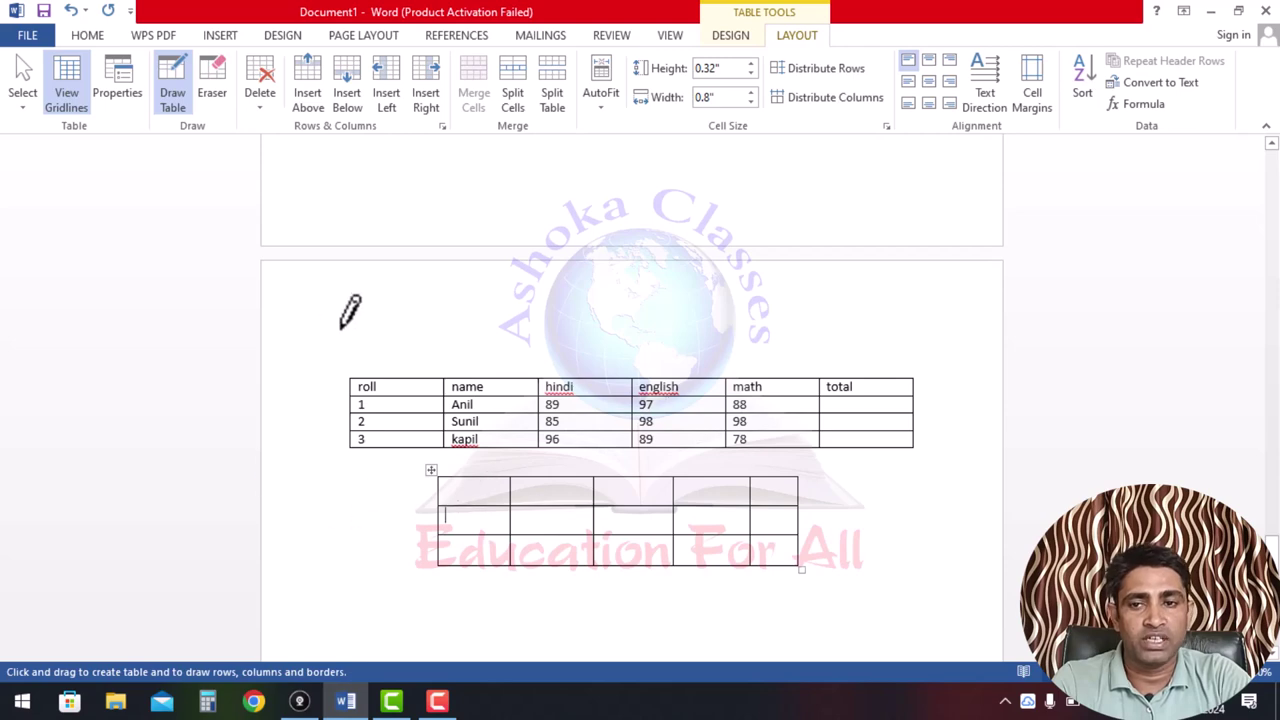
key(Escape)
- Insert an Excel Spreadsheet from the Table menu, dismissing the activation warning
click(222, 37)
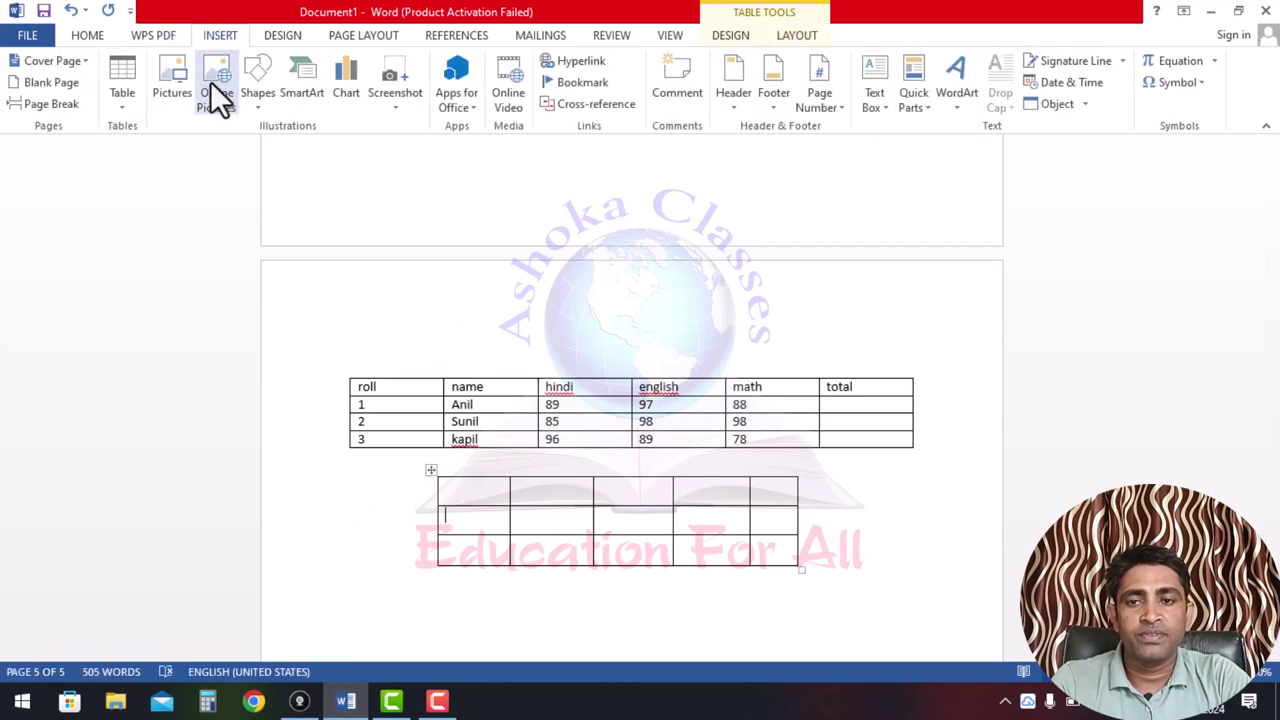
click(117, 110)
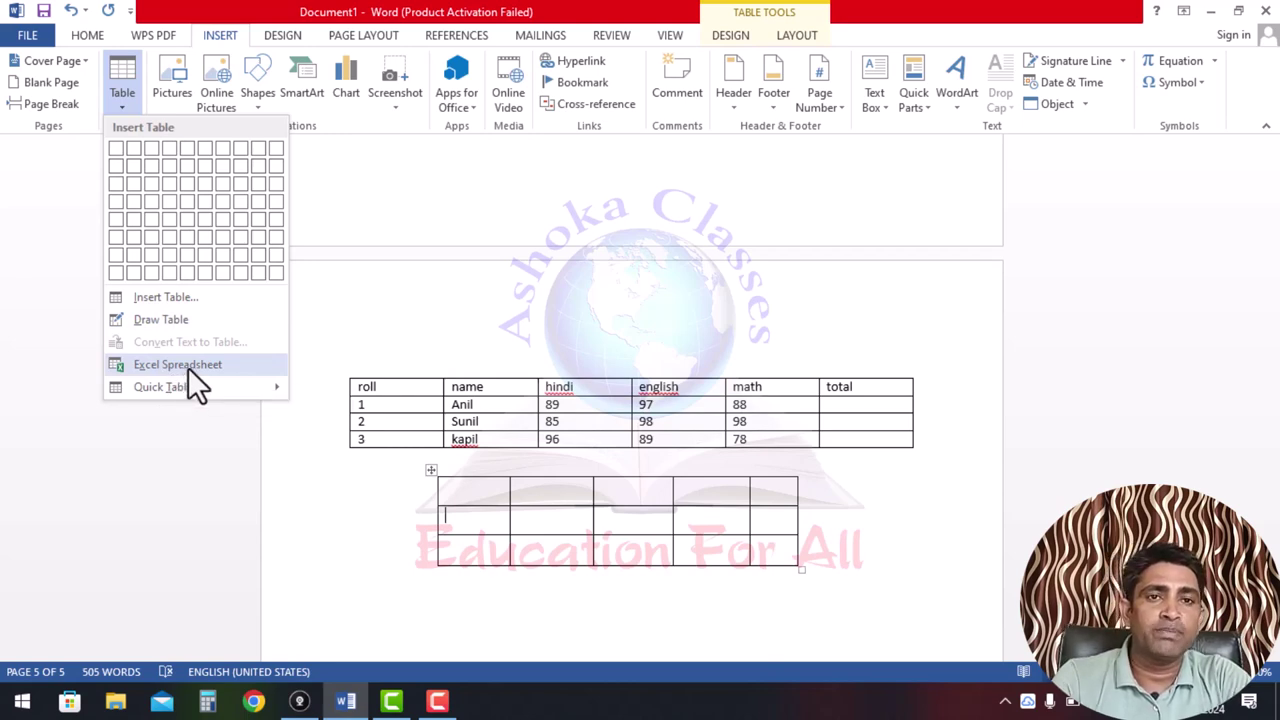
click(669, 317)
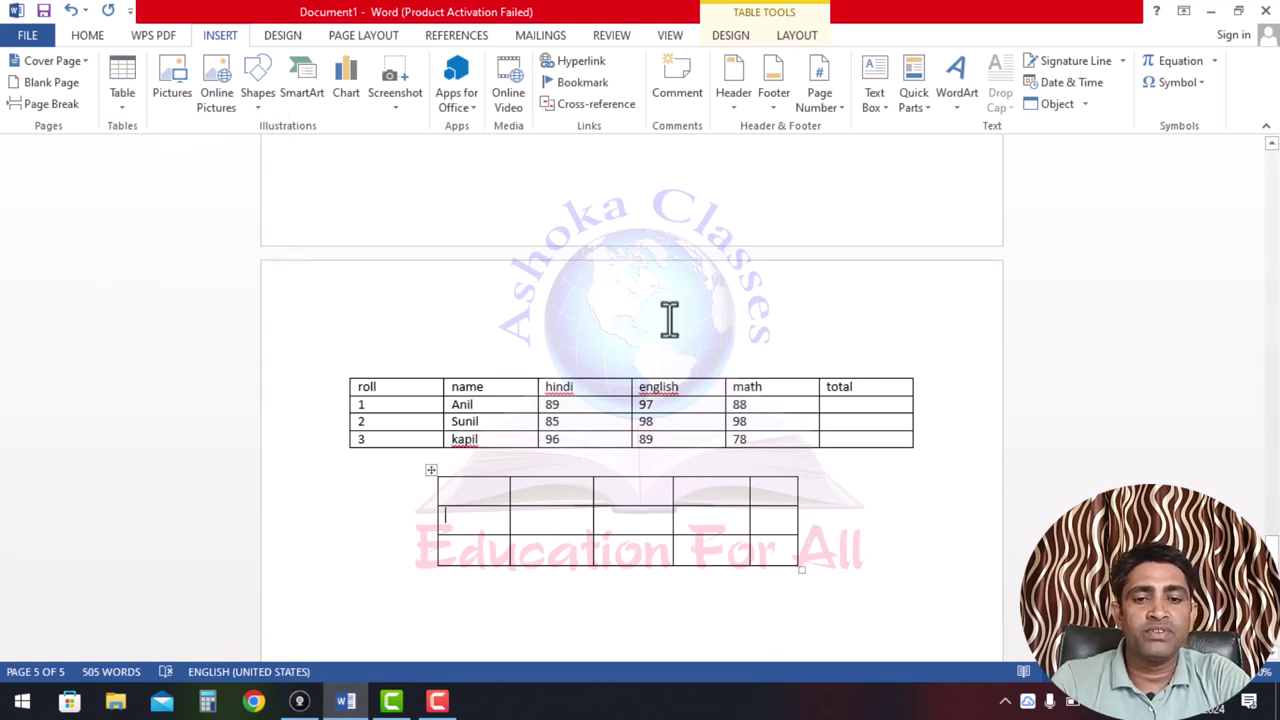
scroll(623, 318, up, 5)
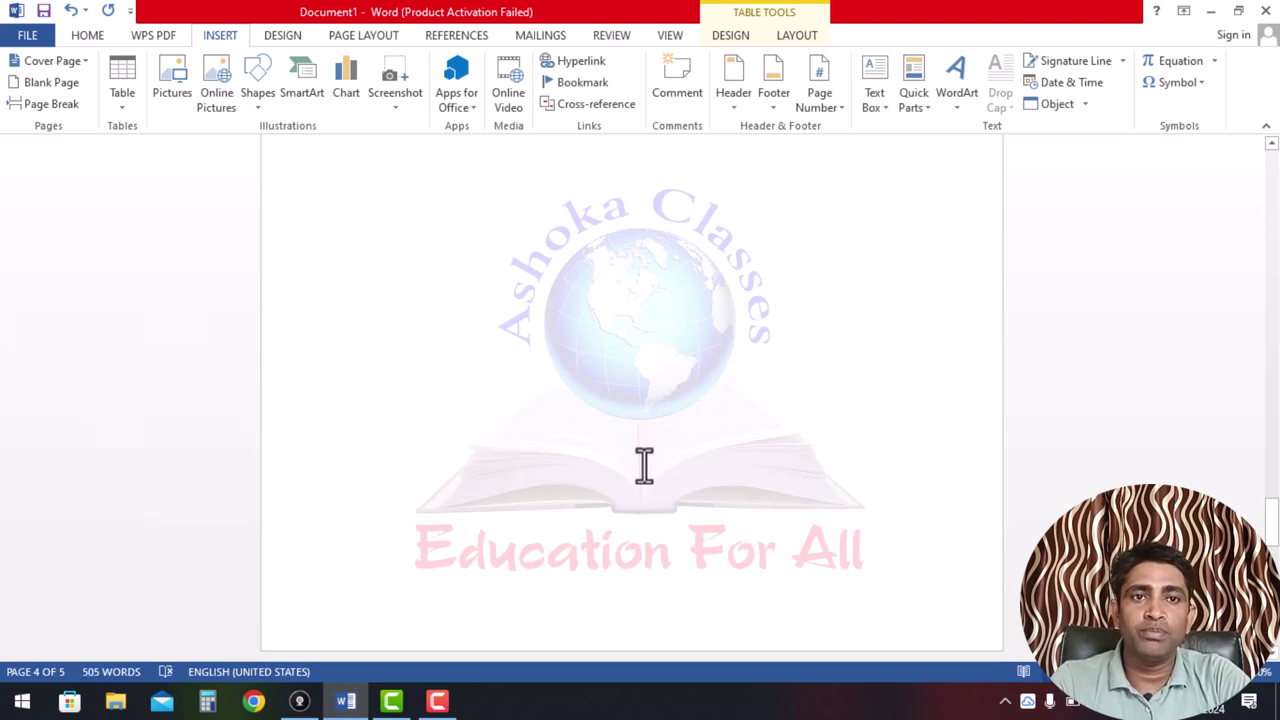
click(128, 109)
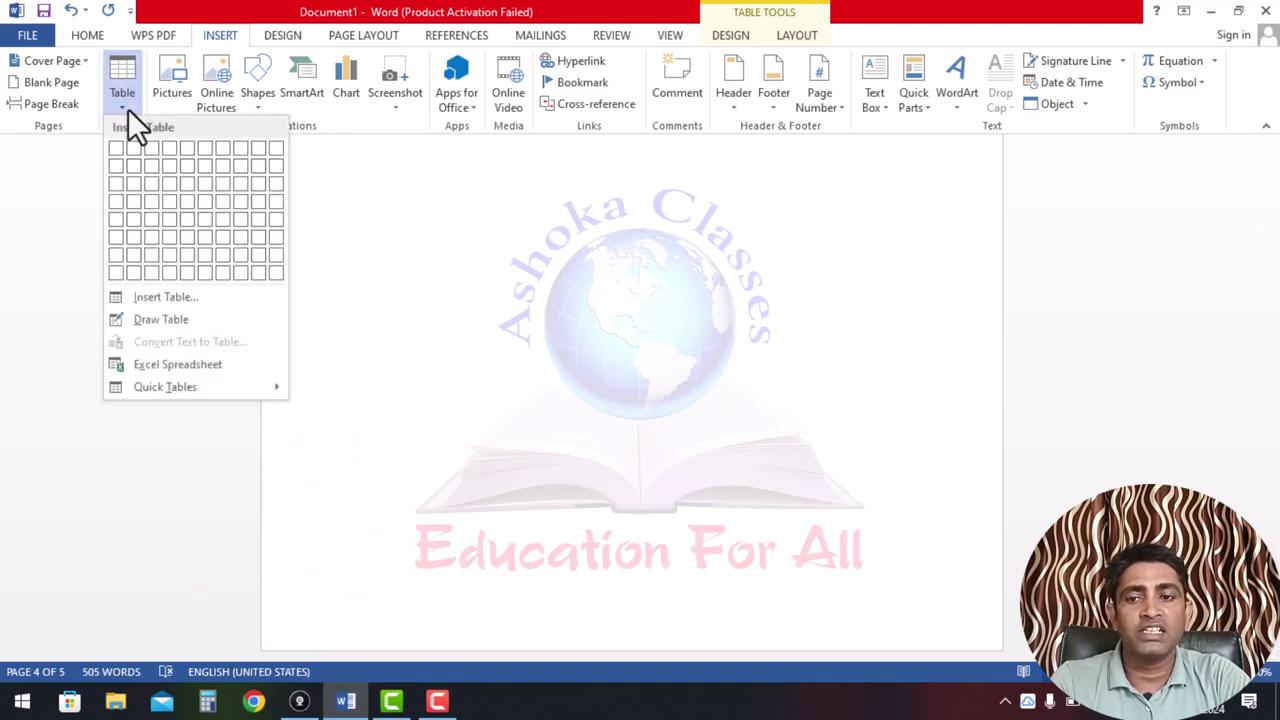
click(175, 368)
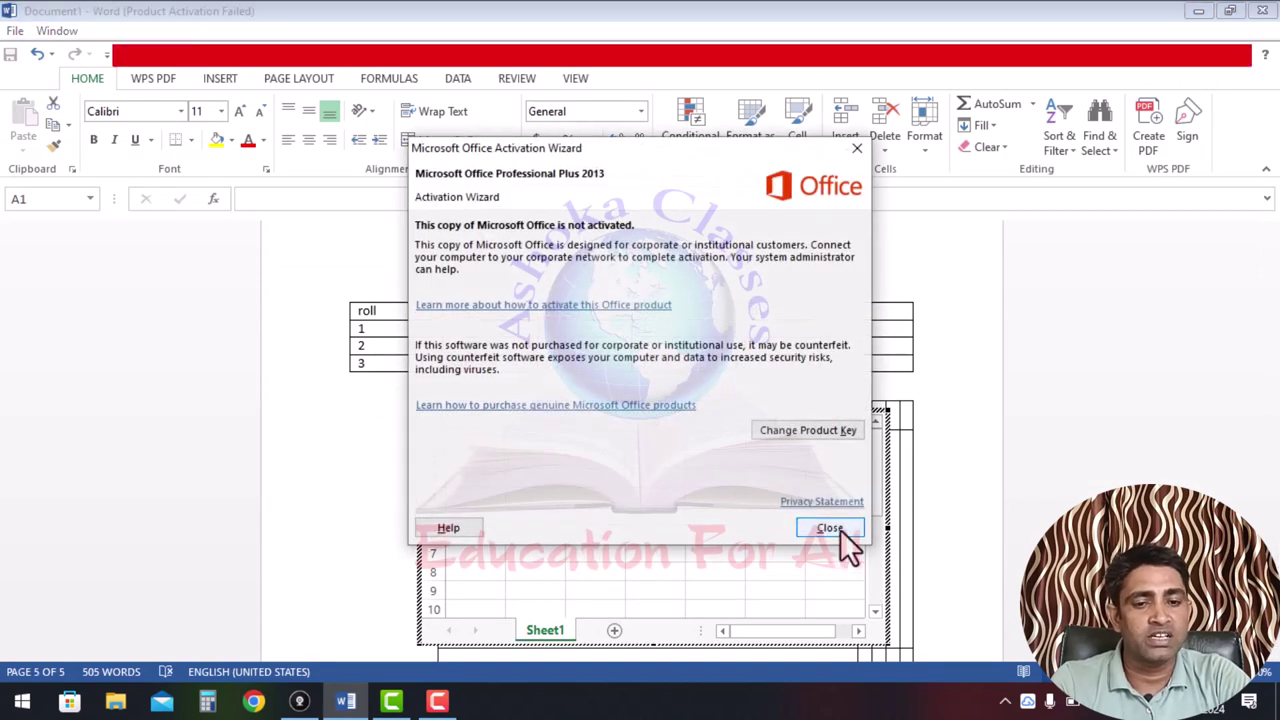
click(830, 528)
scroll(711, 517, down, 2)
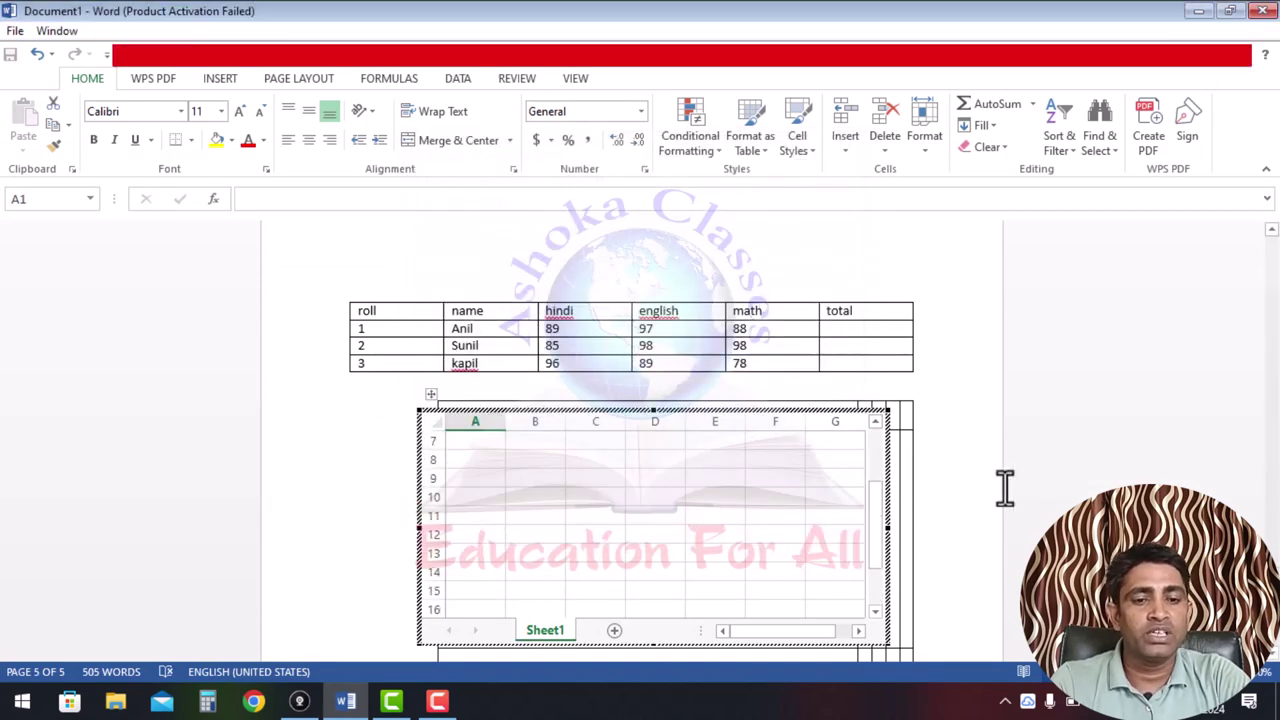
click(951, 487)
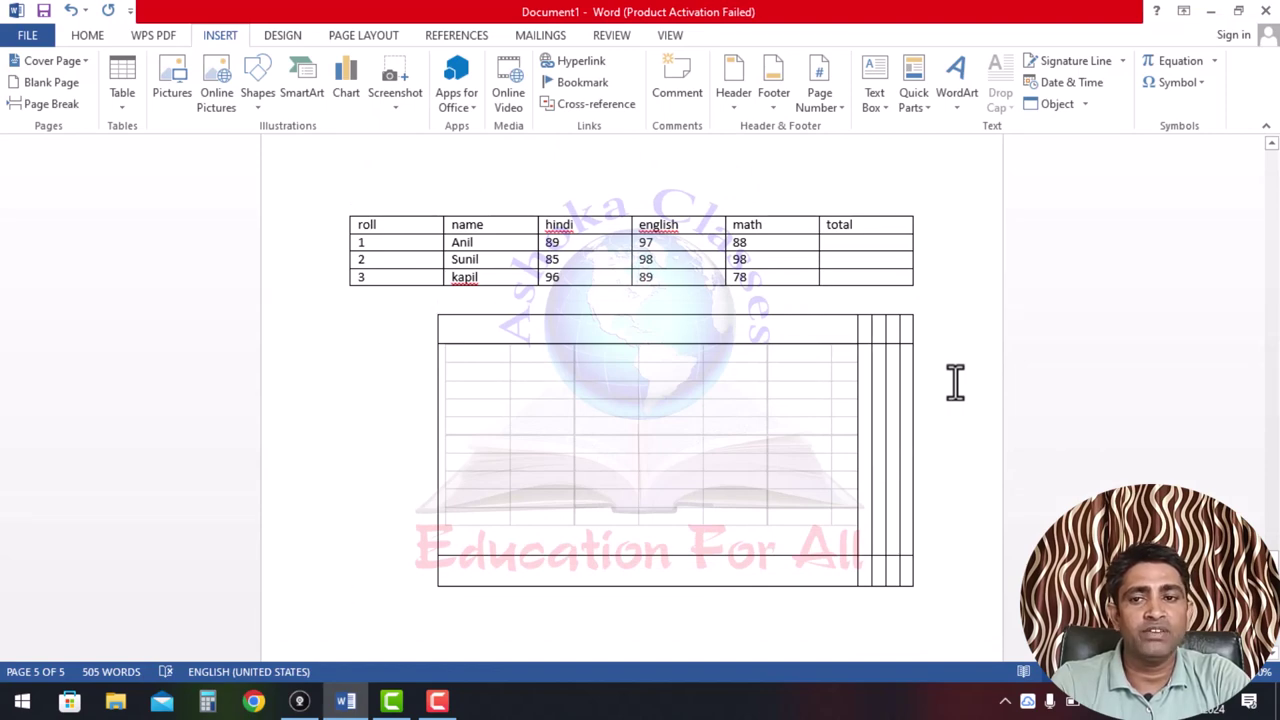
- Go to the document's end and start a new page with Ctrl+Enter
click(124, 108)
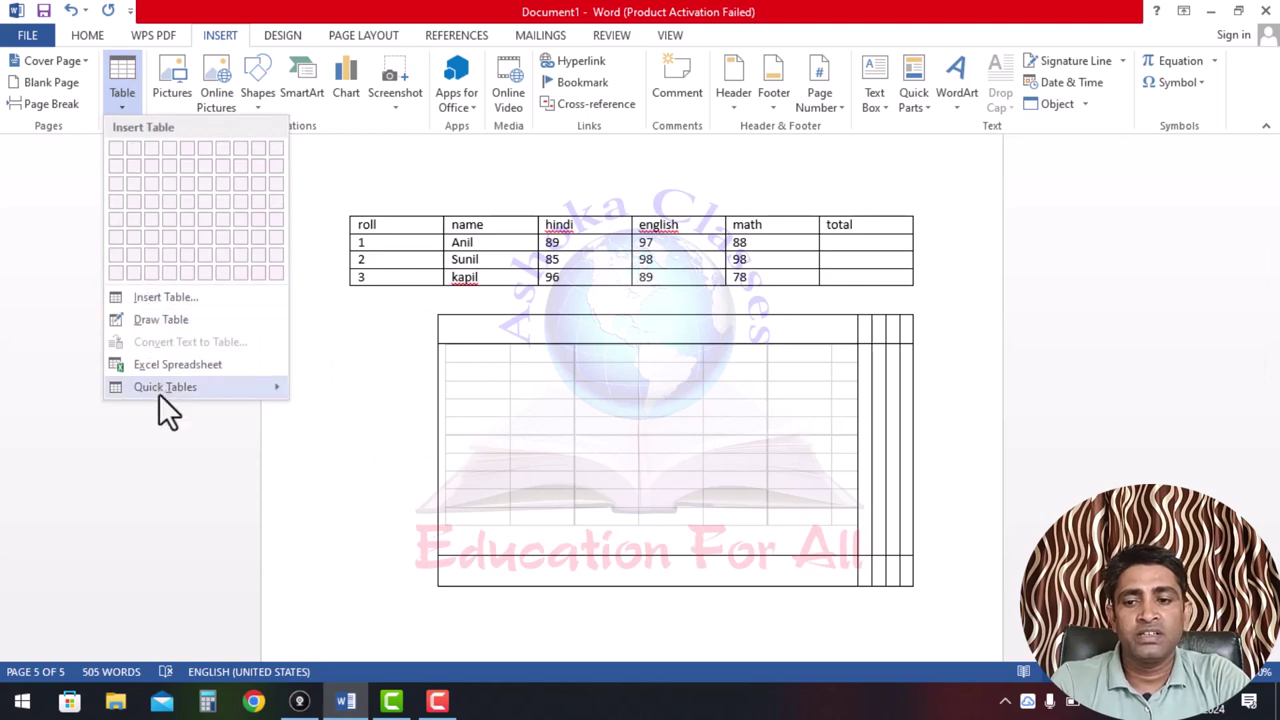
mouse_move(159, 390)
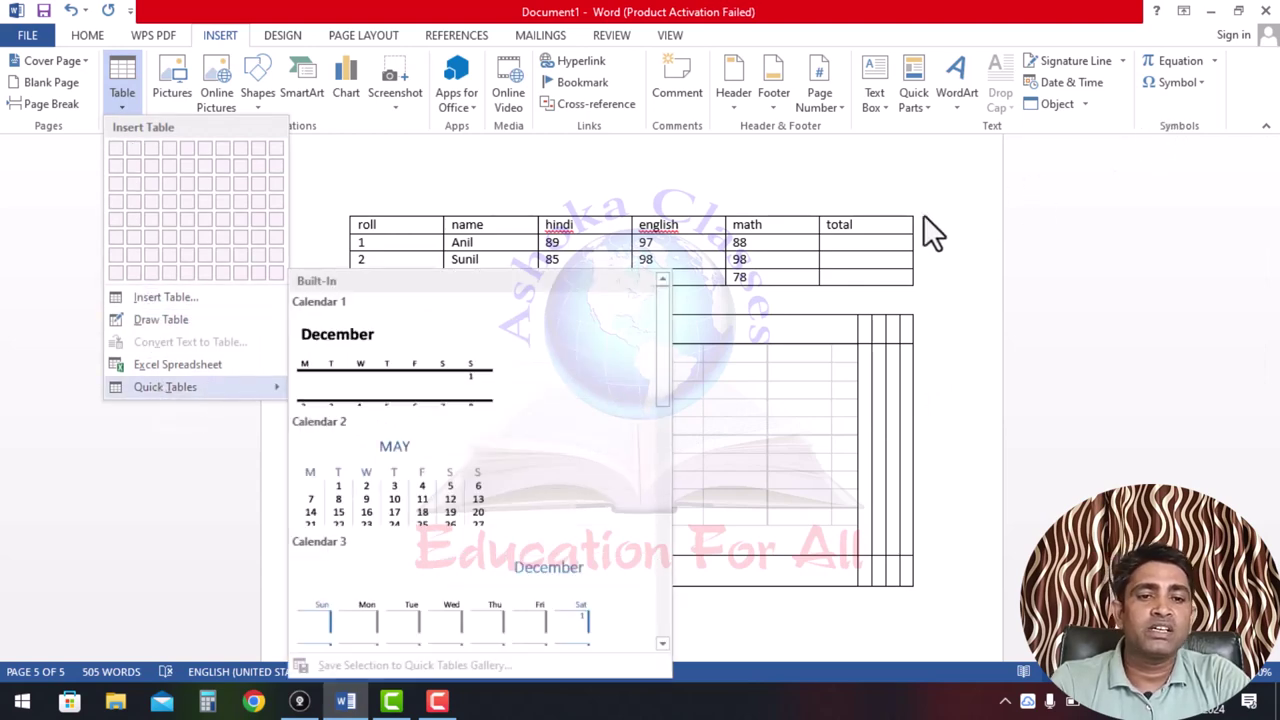
click(976, 212)
scroll(978, 330, down, 5)
key(ctrl+z)
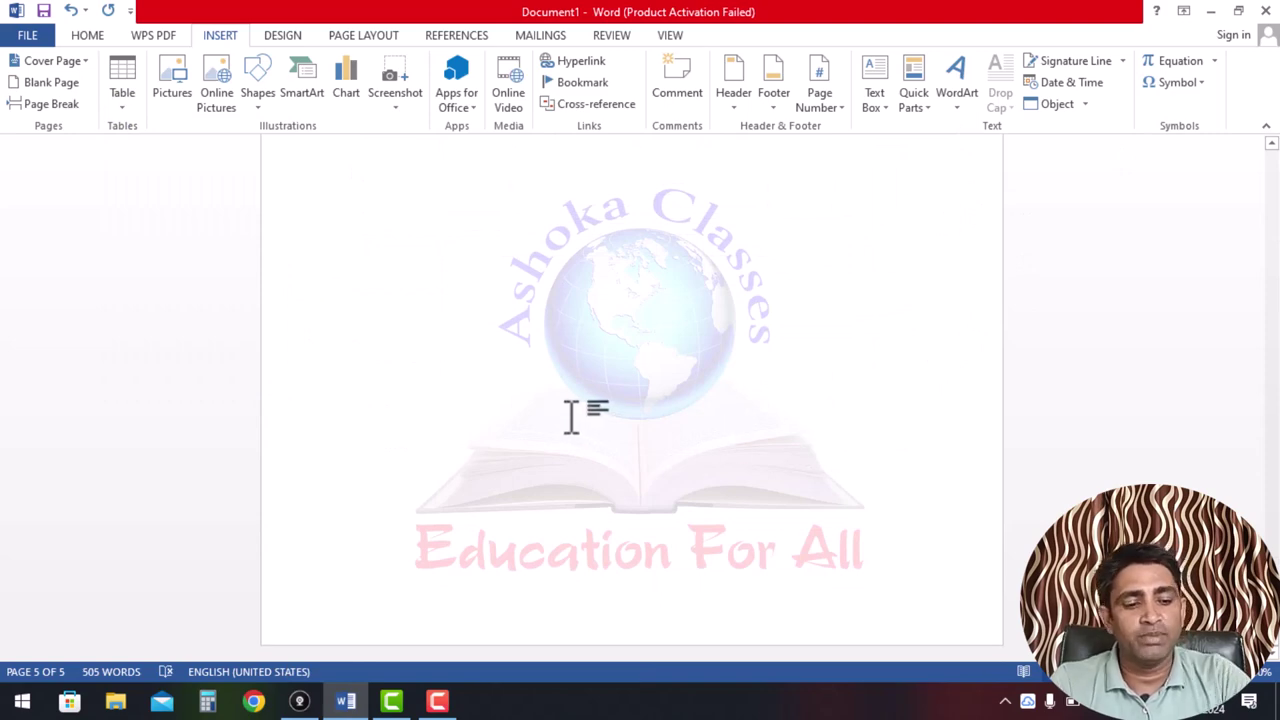
key(ctrl+Return)
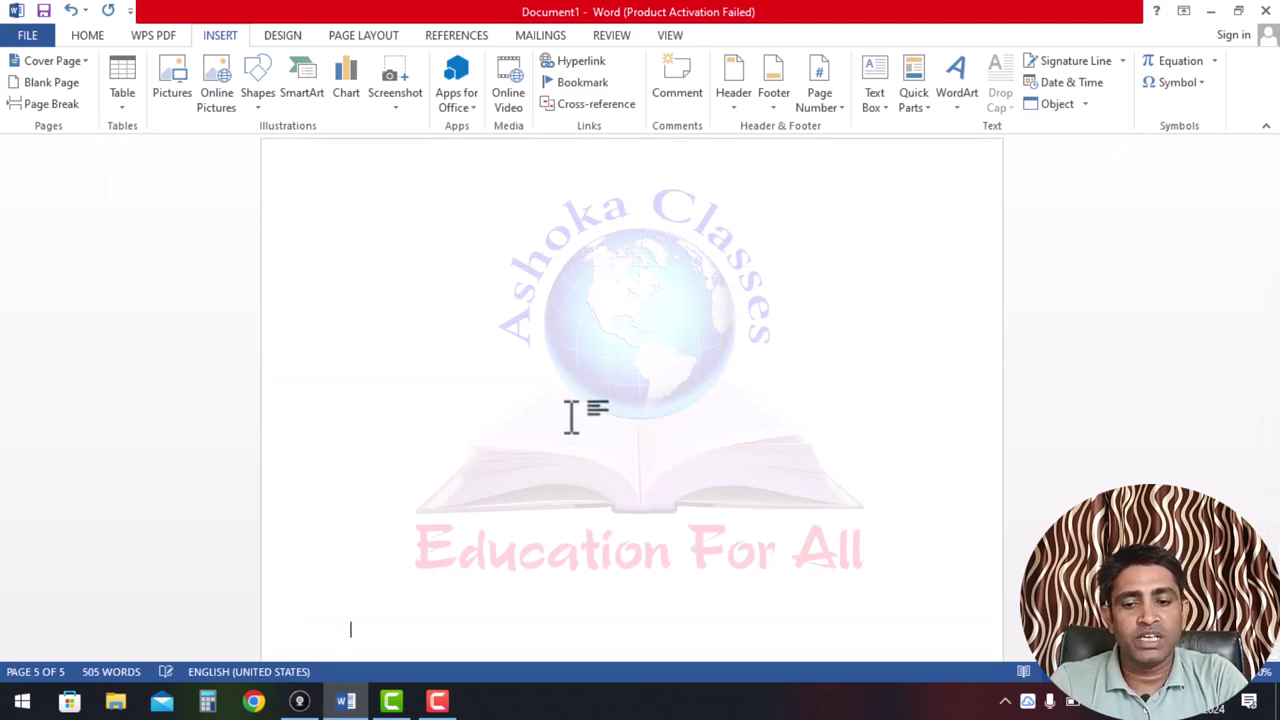
- Insert the With Subheads 2 Quick Table 'Enrollment in local colleges, 2005'
click(123, 109)
mouse_move(160, 390)
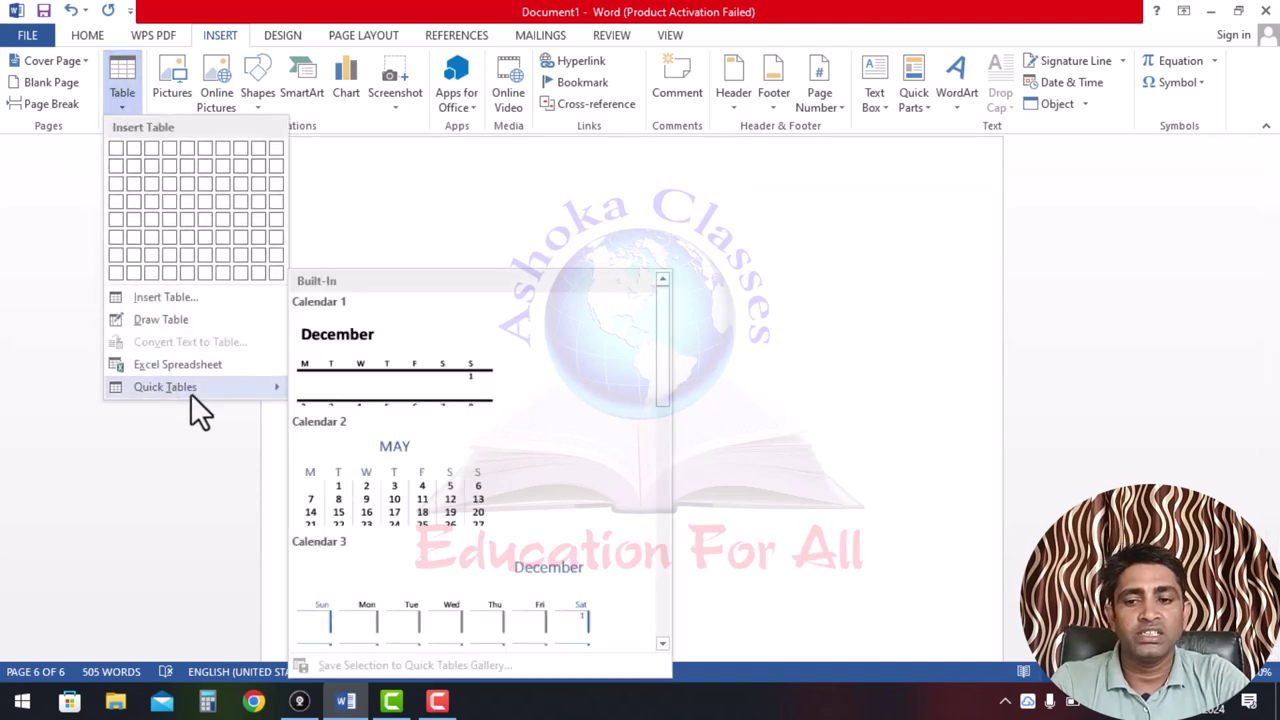
scroll(485, 485, down, 3)
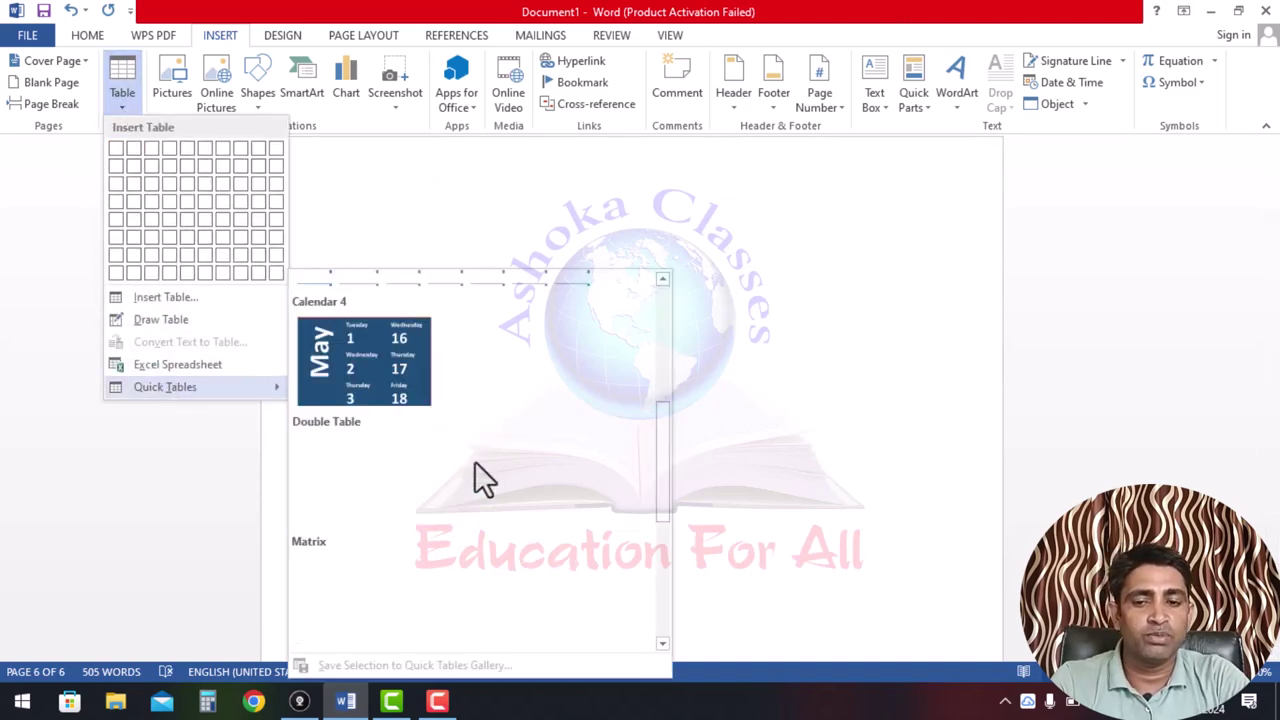
scroll(474, 460, down, 3)
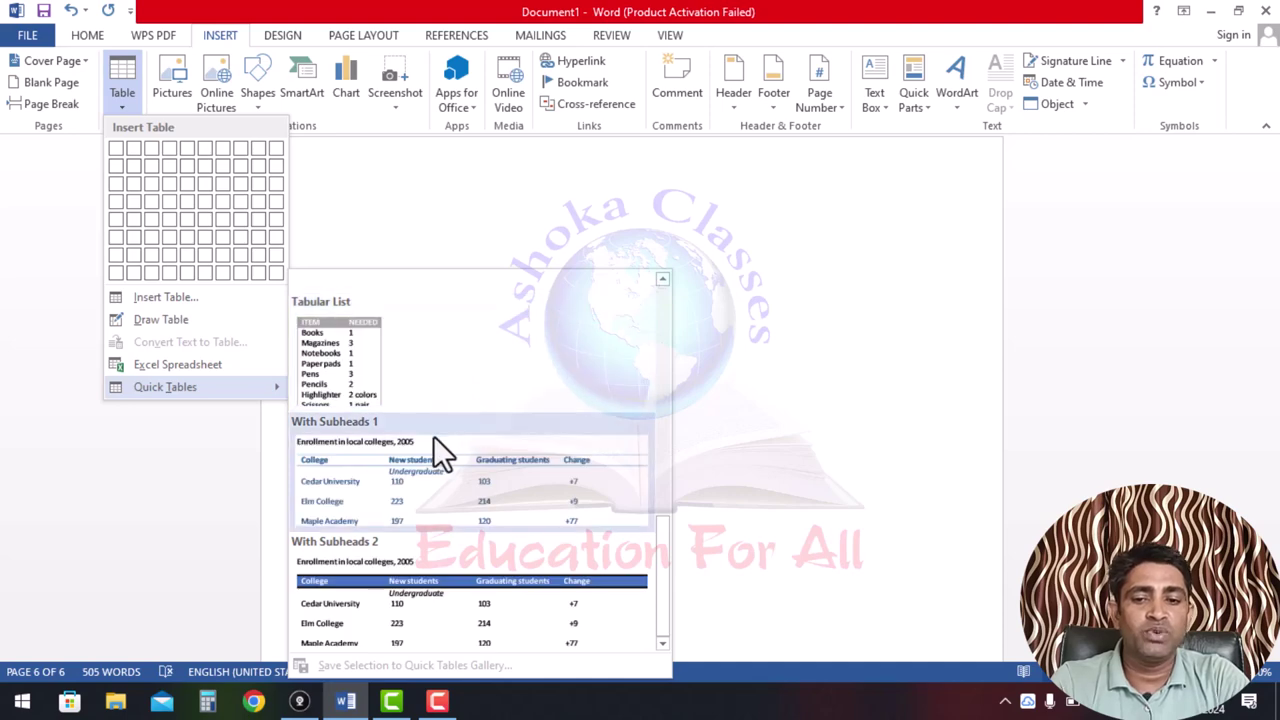
click(447, 602)
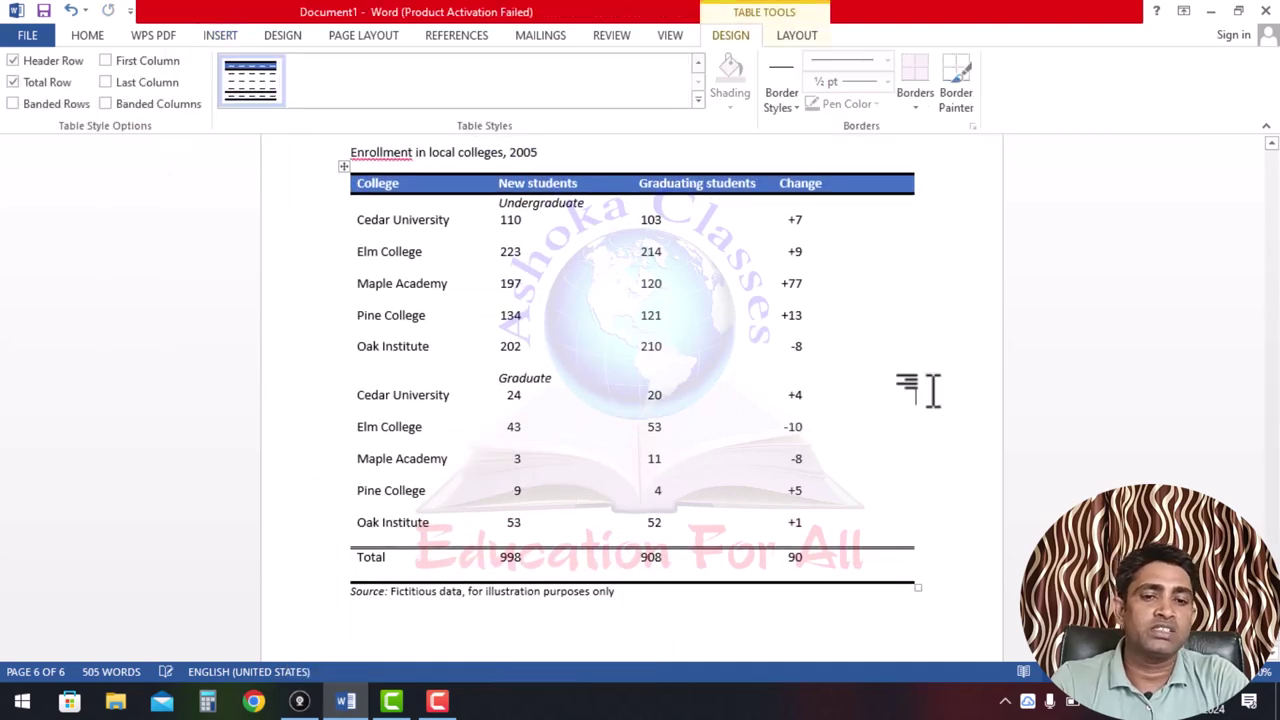
scroll(794, 414, up, 2)
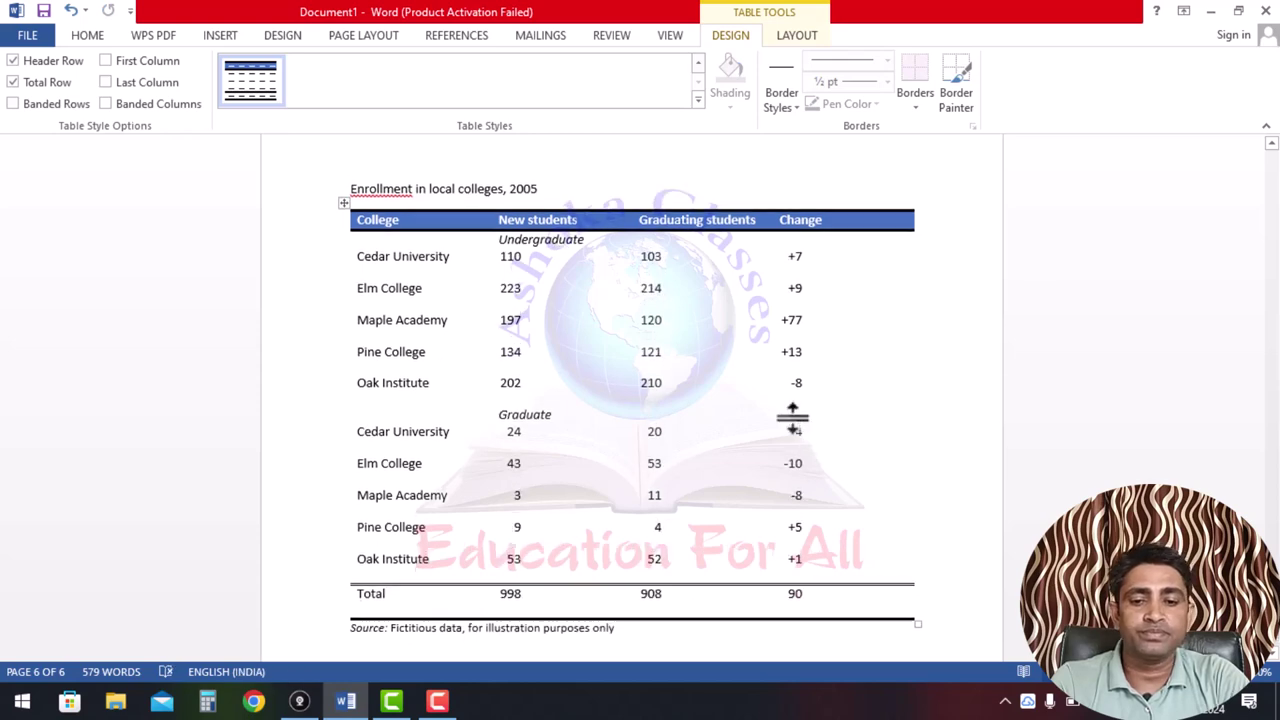
click(219, 35)
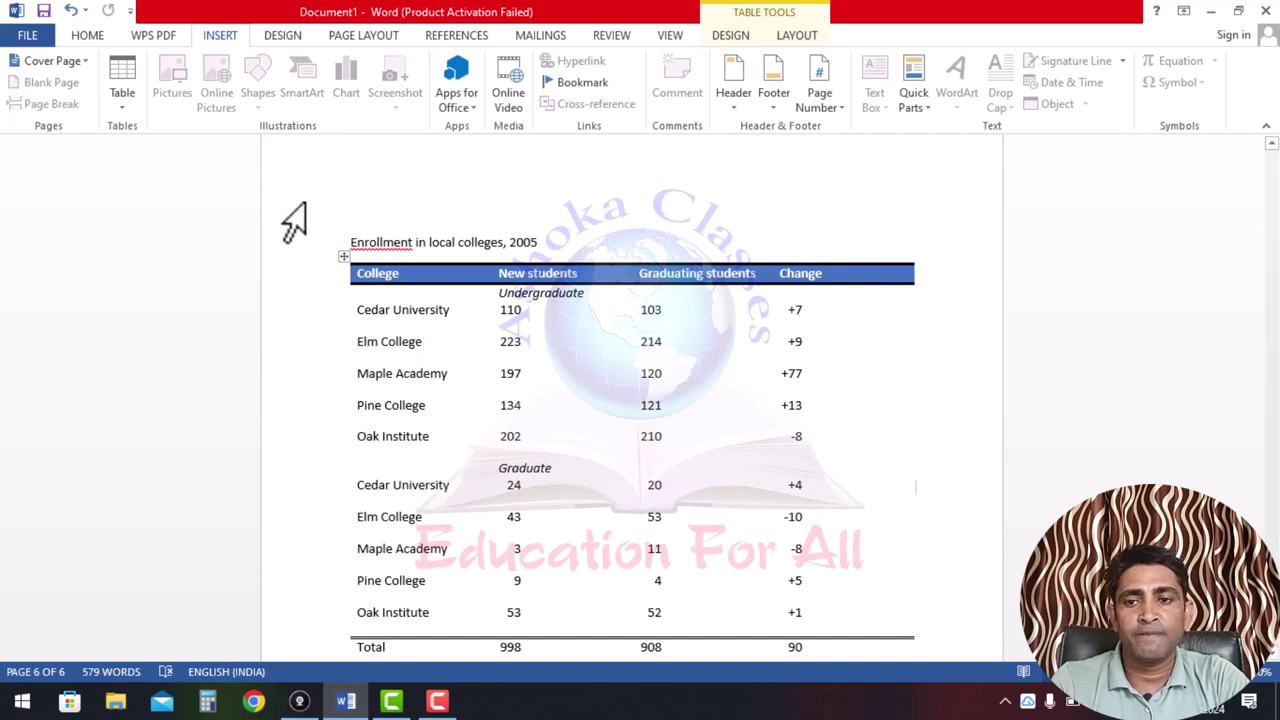
- Put the cursor above the enrollment title and close the Table menu without inserting
click(330, 195)
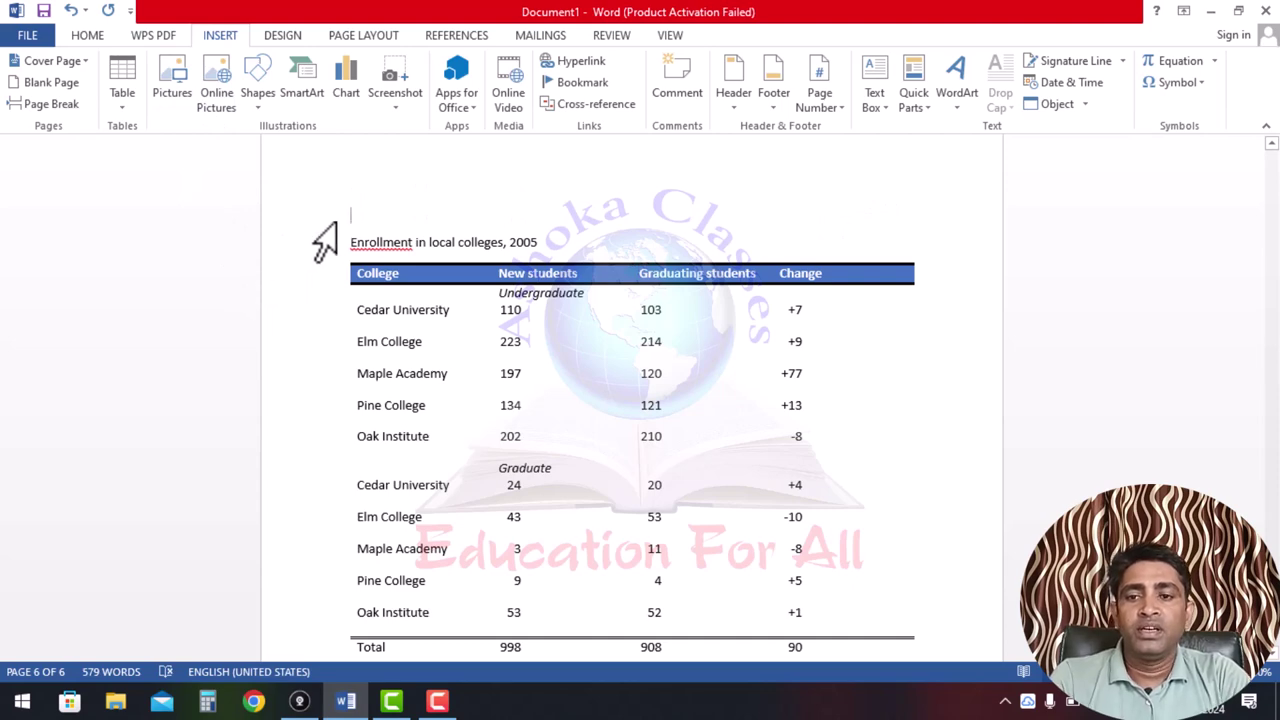
click(120, 108)
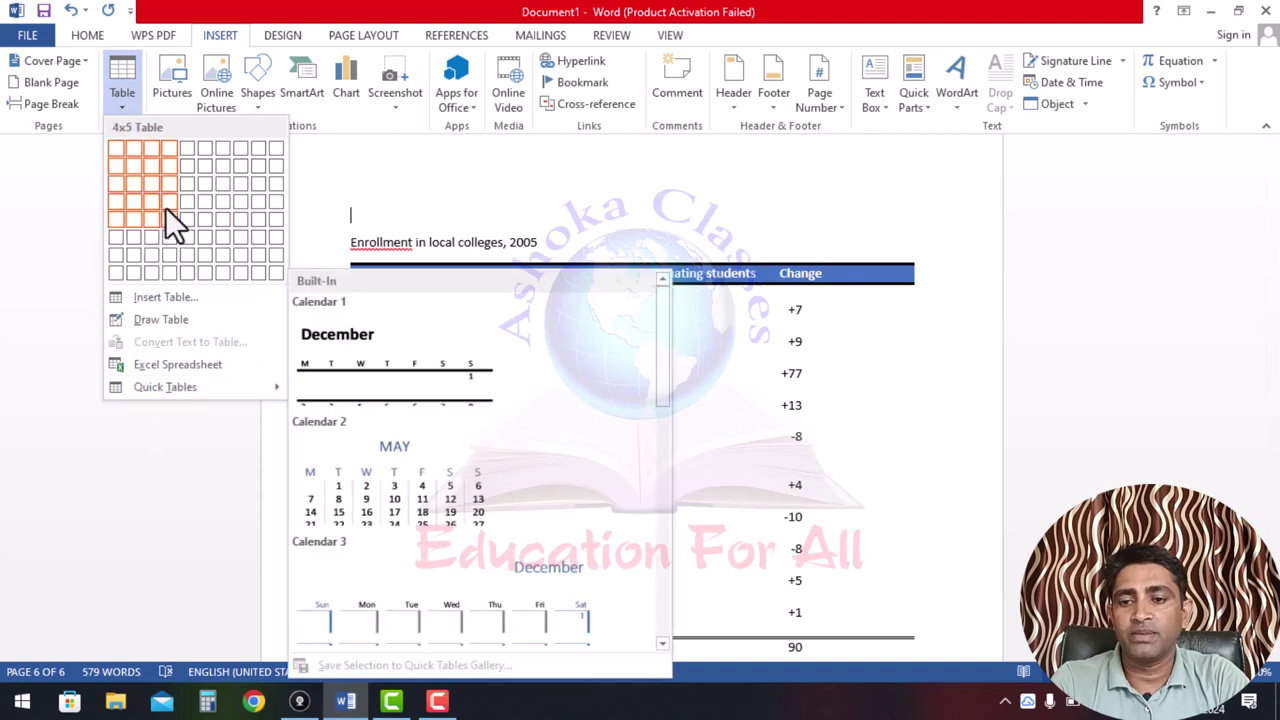
click(628, 180)
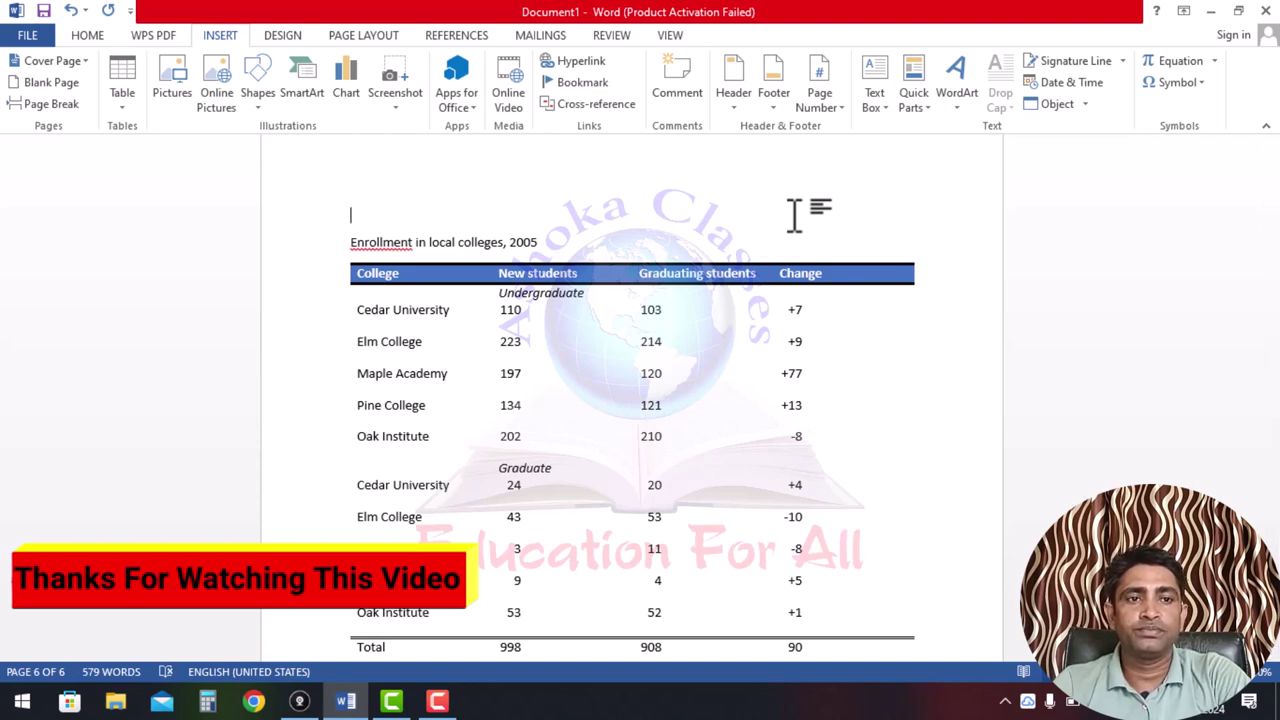
key(alt+Tab)
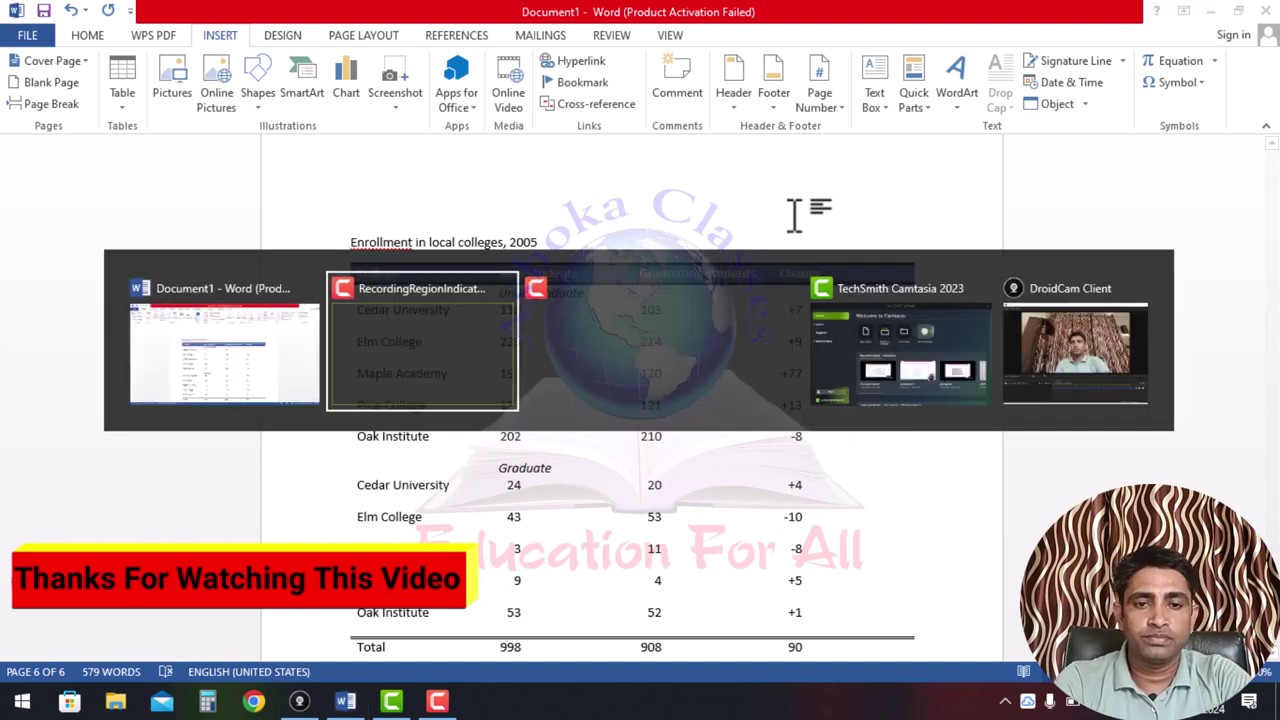
key(alt+Tab)
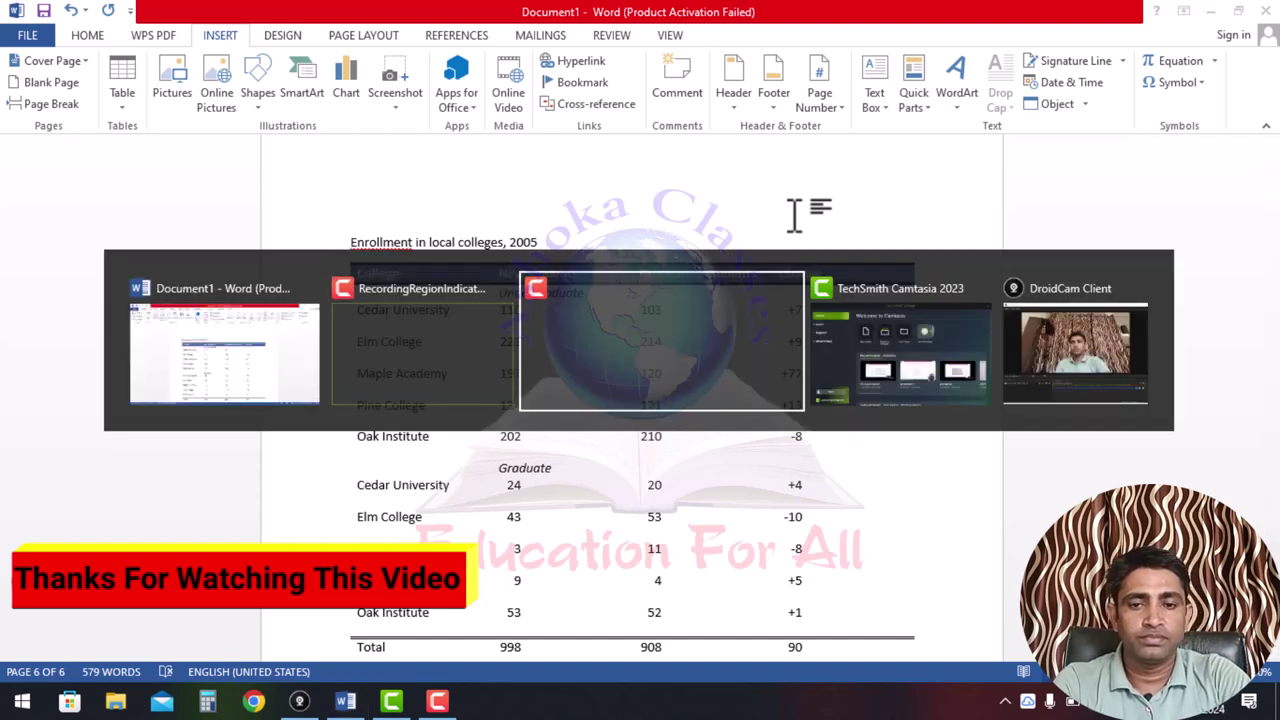